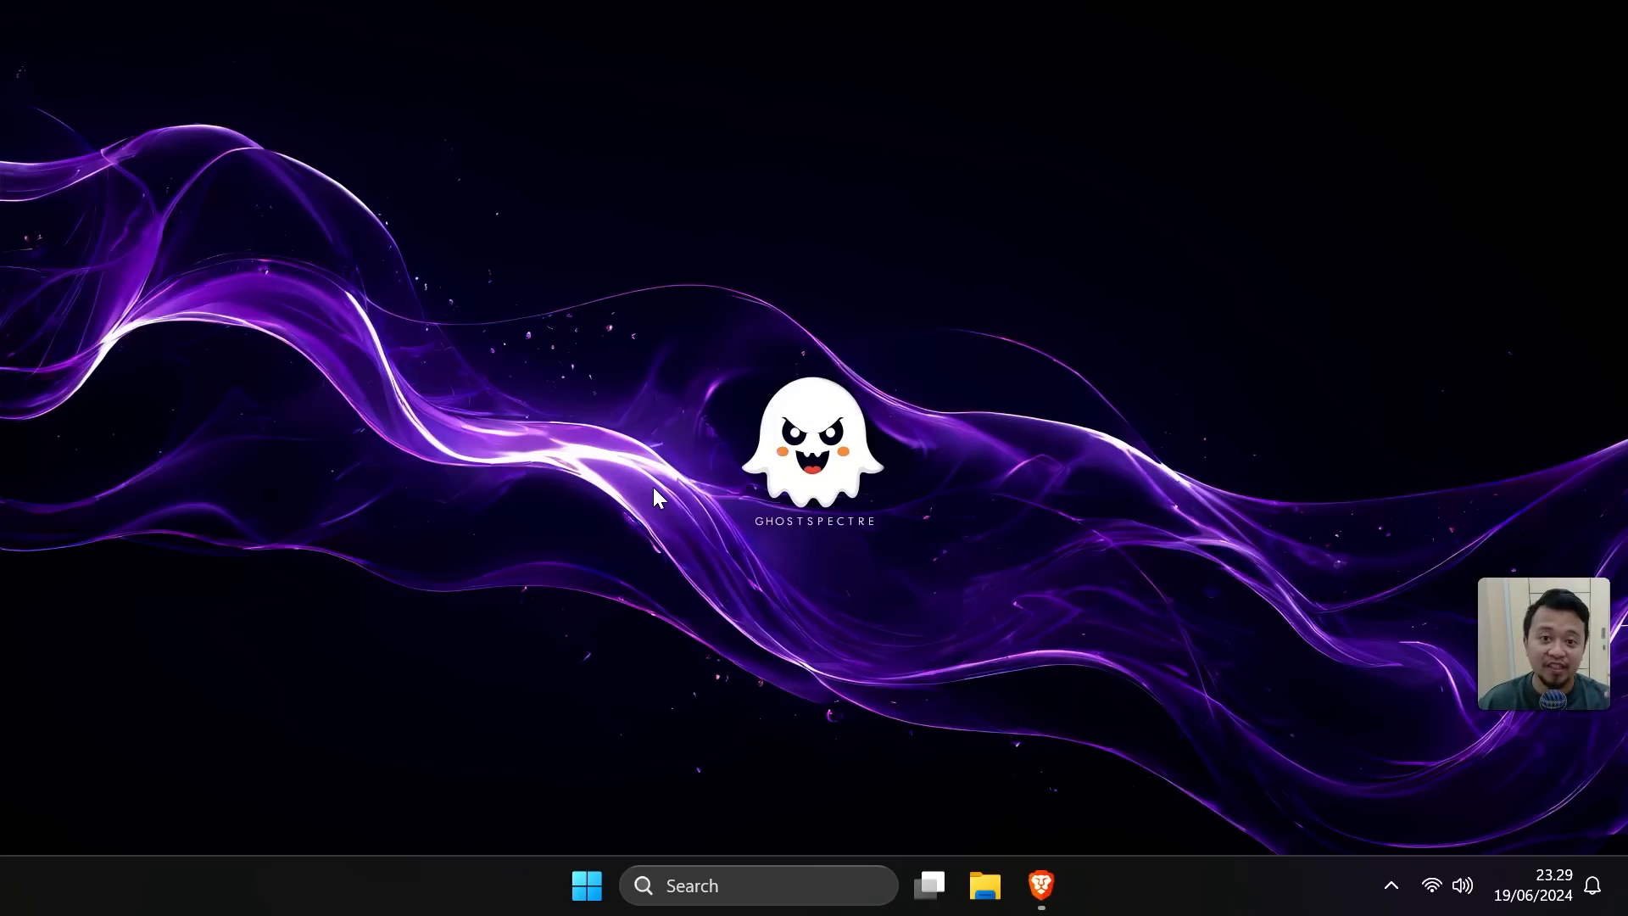
Check which drives are listed under This PC in File Explorer and close the window
key(super+e)
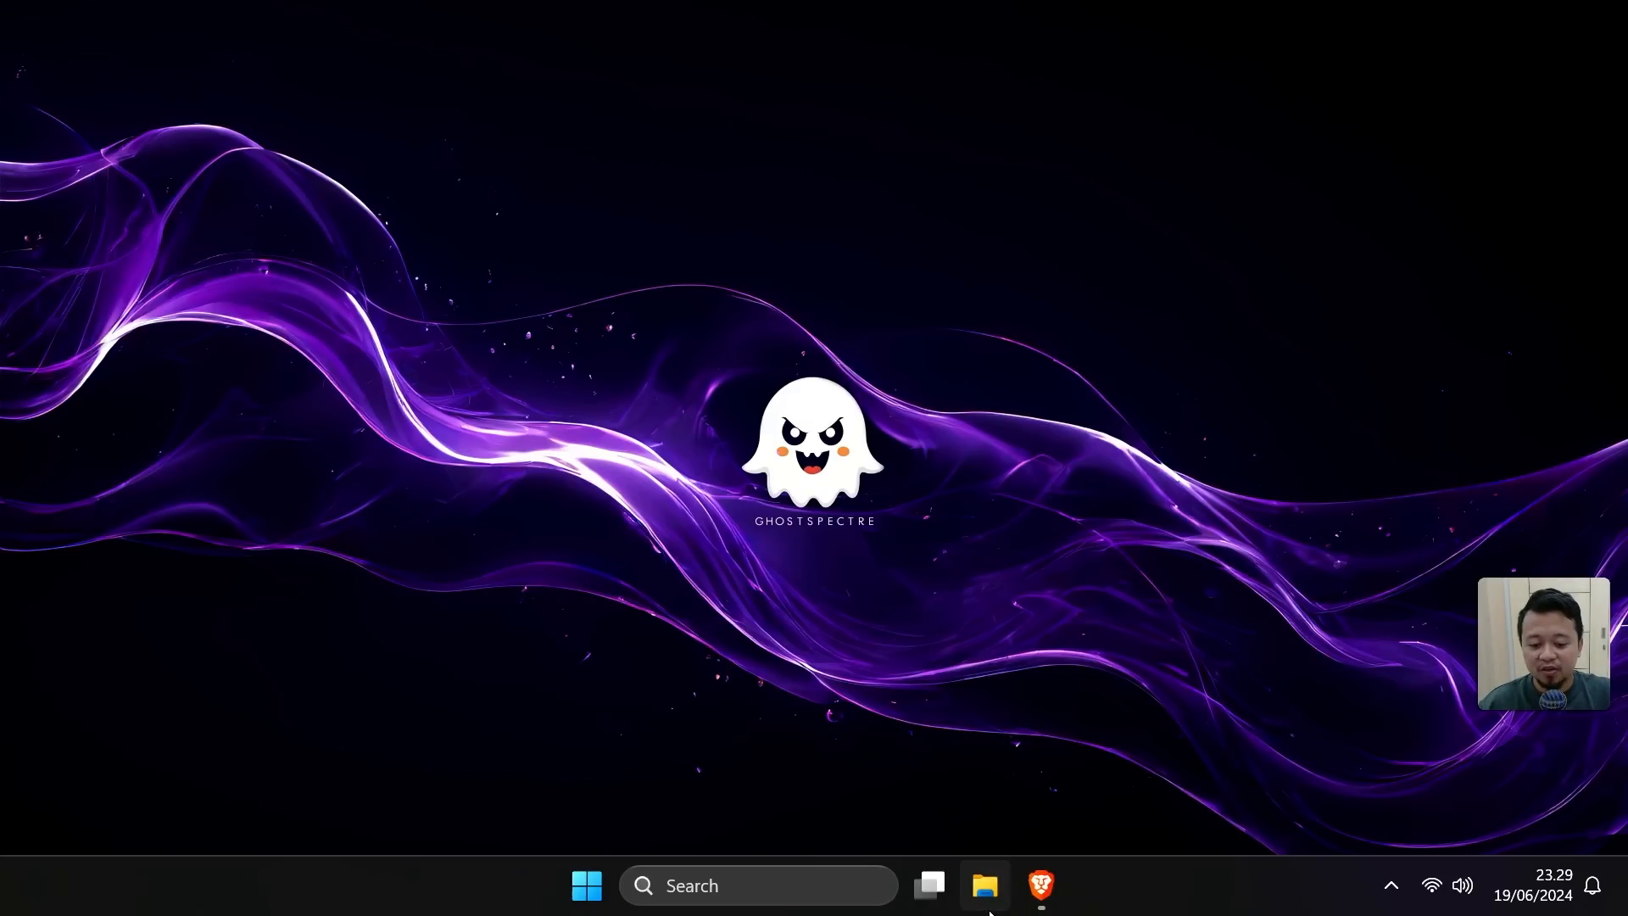
click(102, 626)
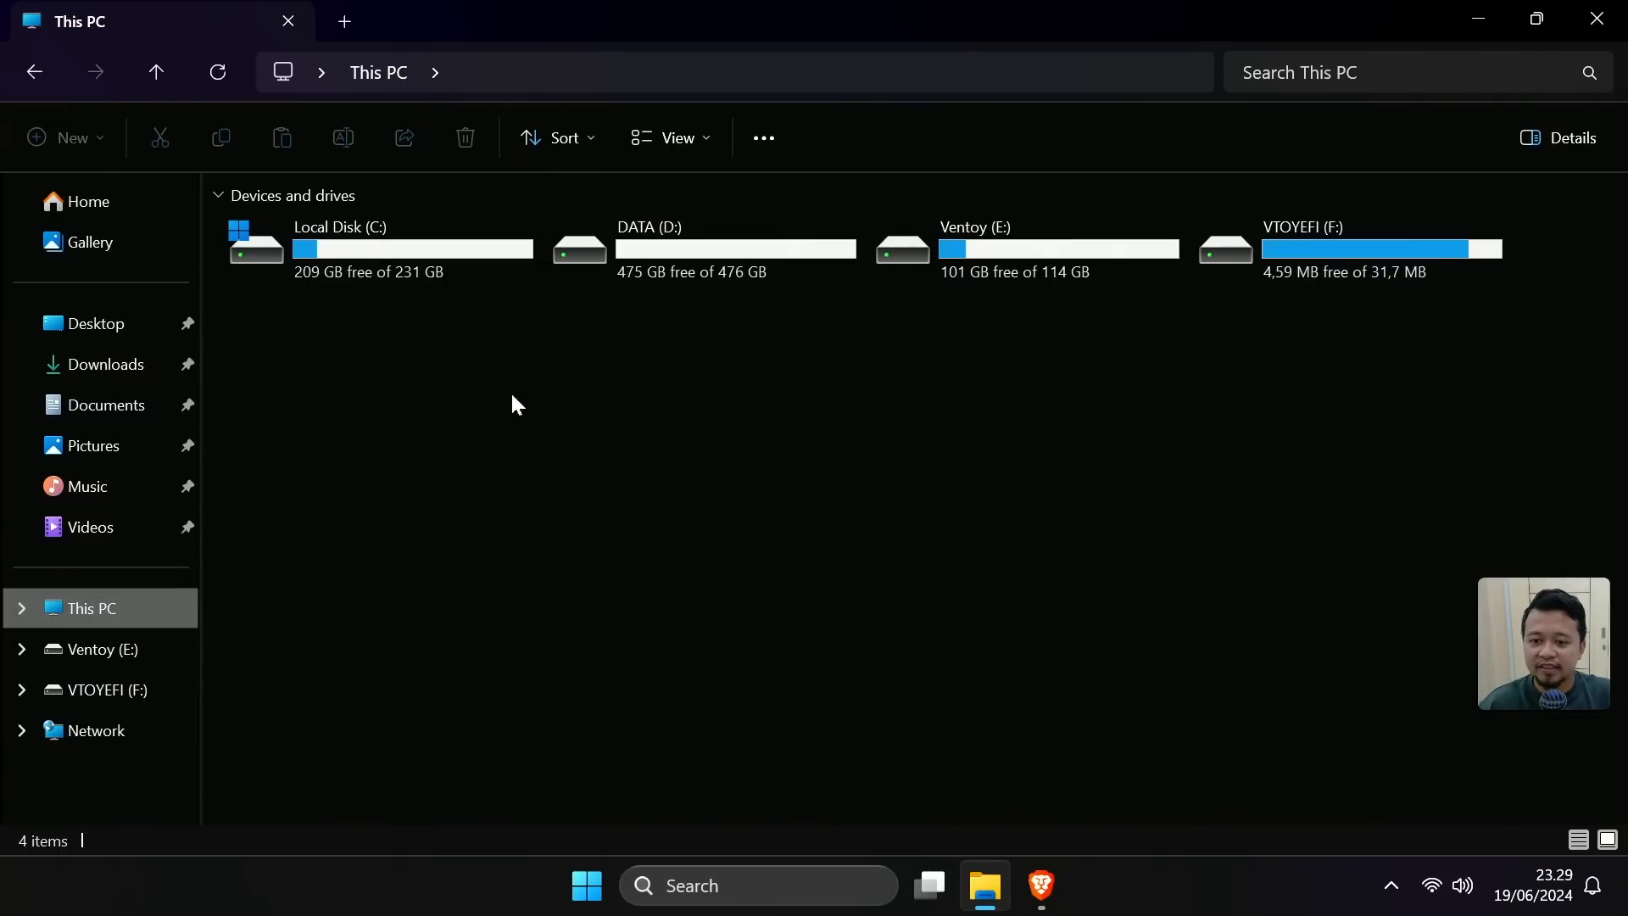
click(759, 283)
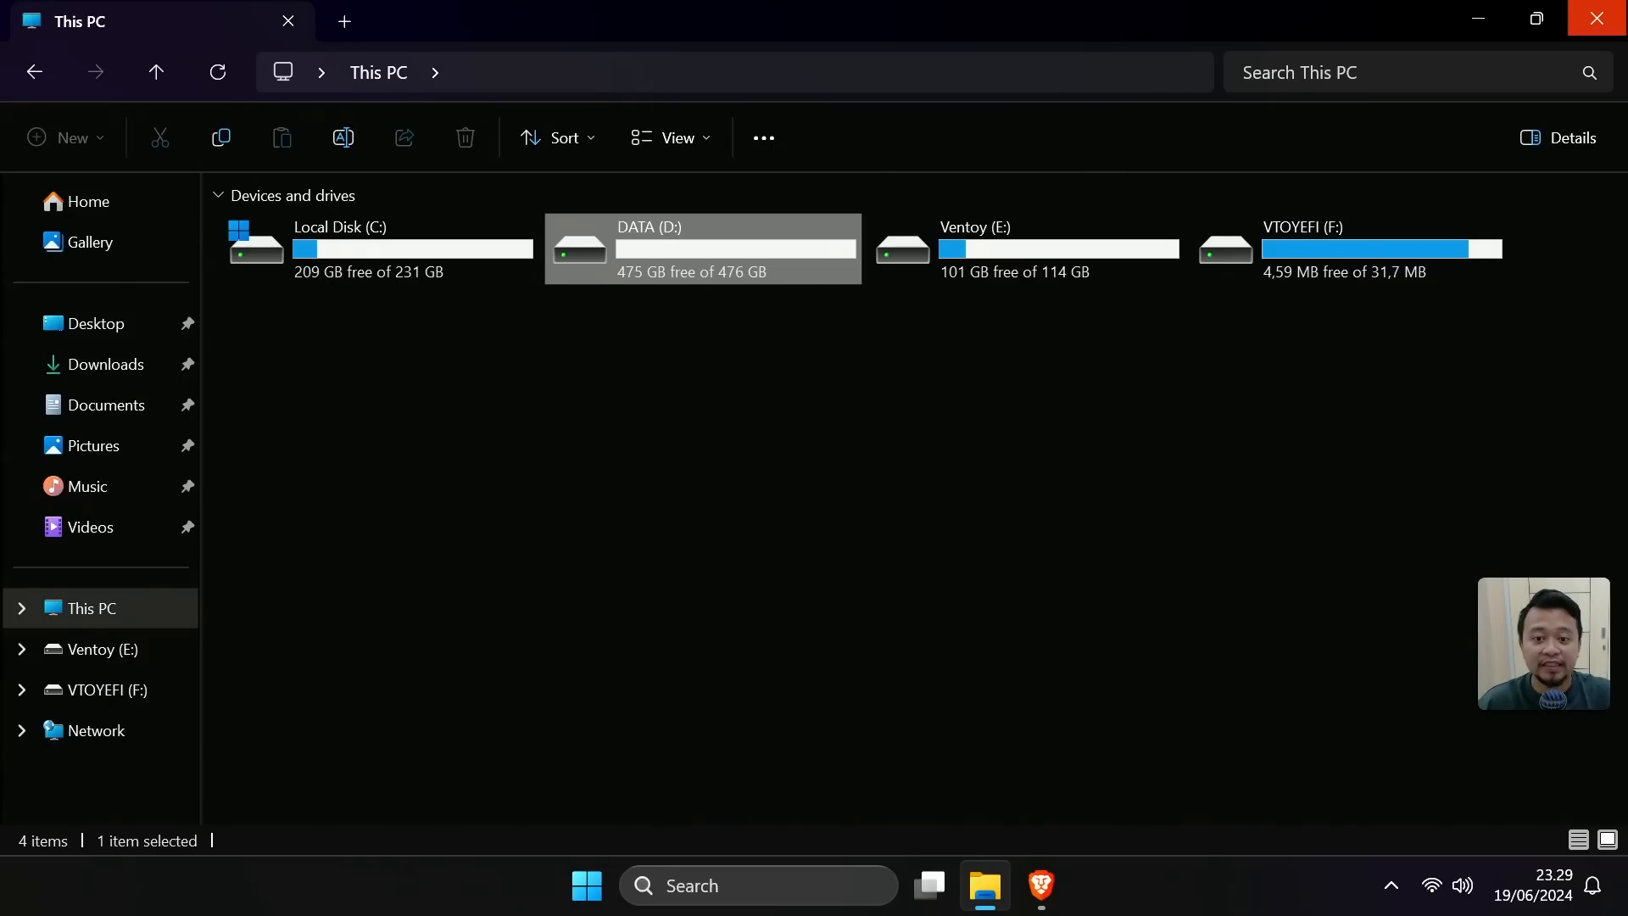
click(1596, 18)
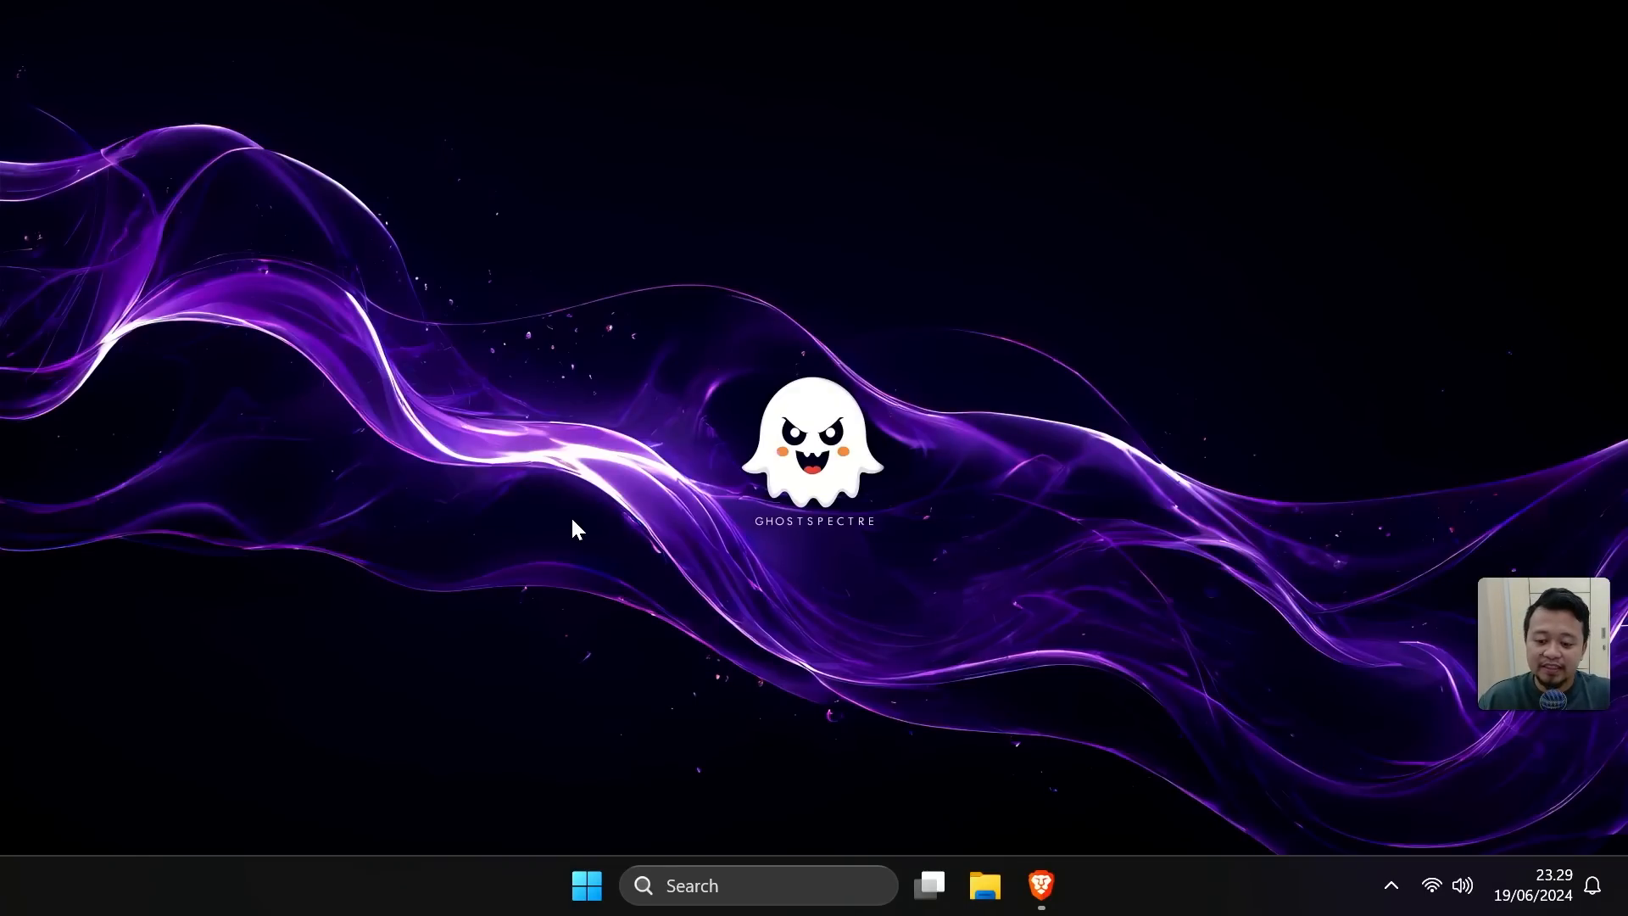
Open Disk Management and initialize Disk 0 and Disk 1 with the GPT (GUID Partition Table) partition style
right_click(586, 885)
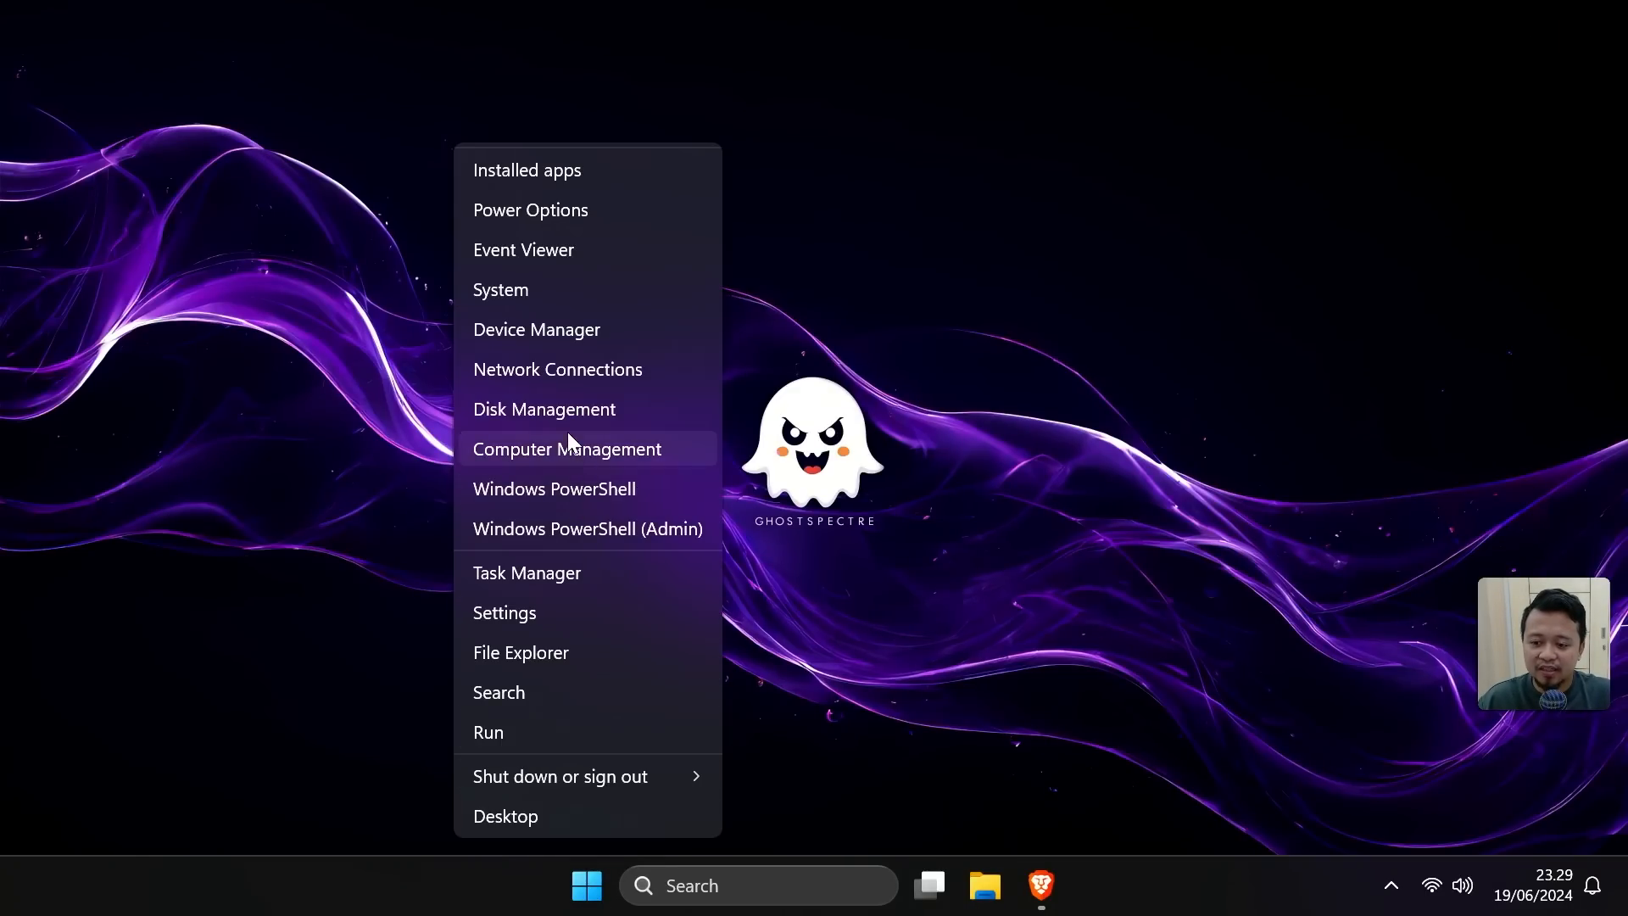
click(567, 406)
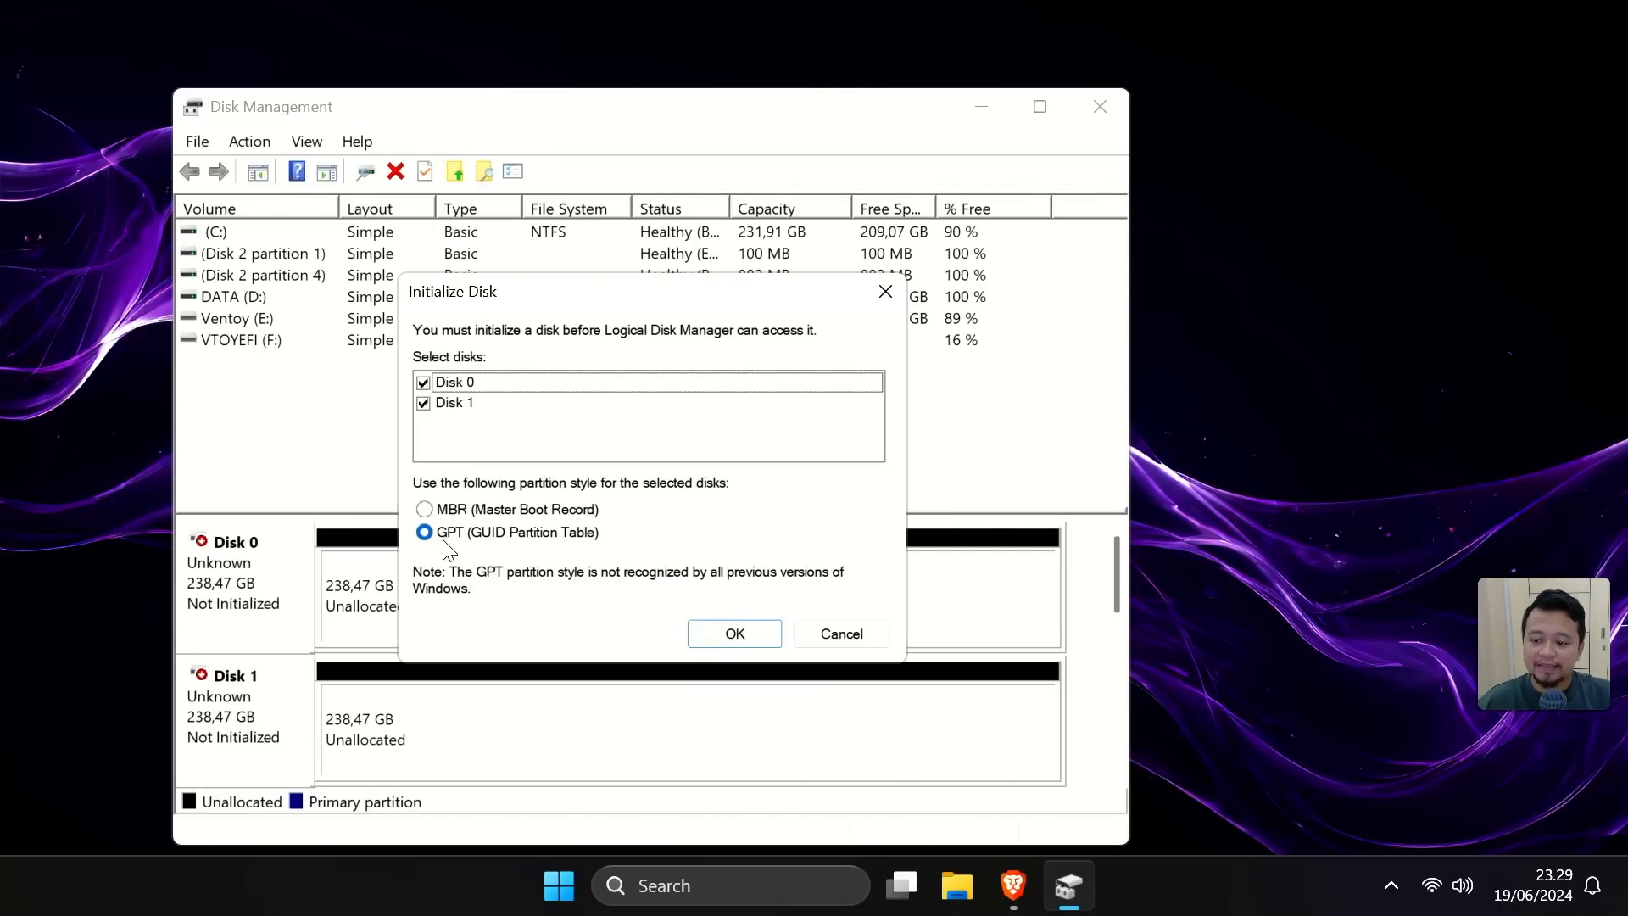
click(734, 640)
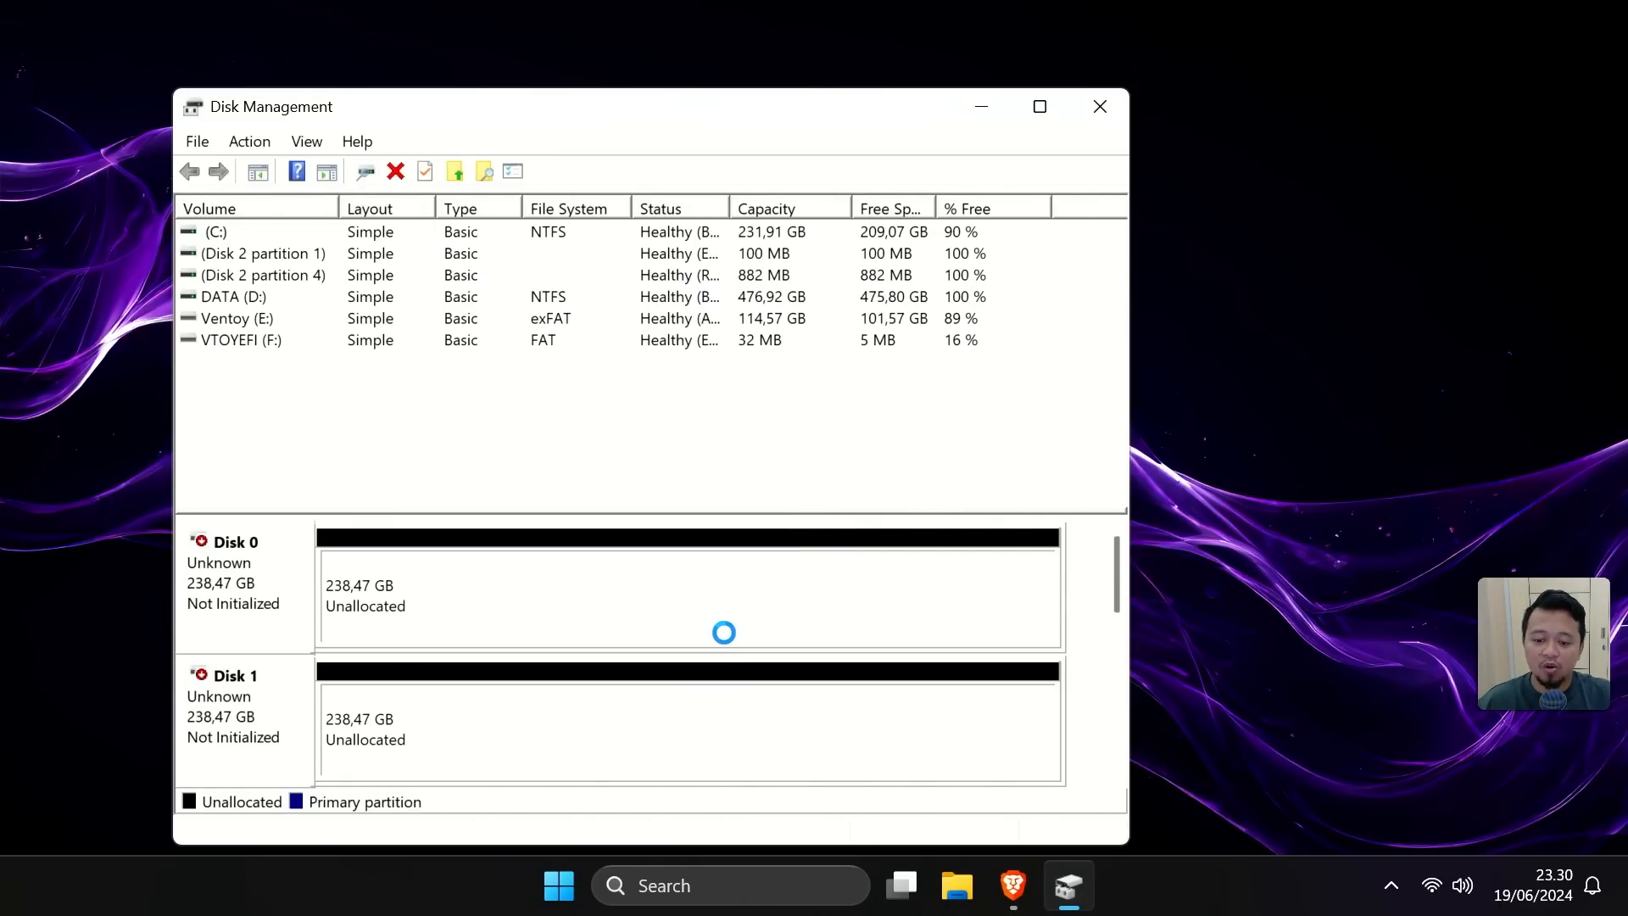
Create a simple volume on Disk 0's unallocated space, quick-formatted as NTFS with the volume label DISK 1
right_click(387, 570)
click(442, 586)
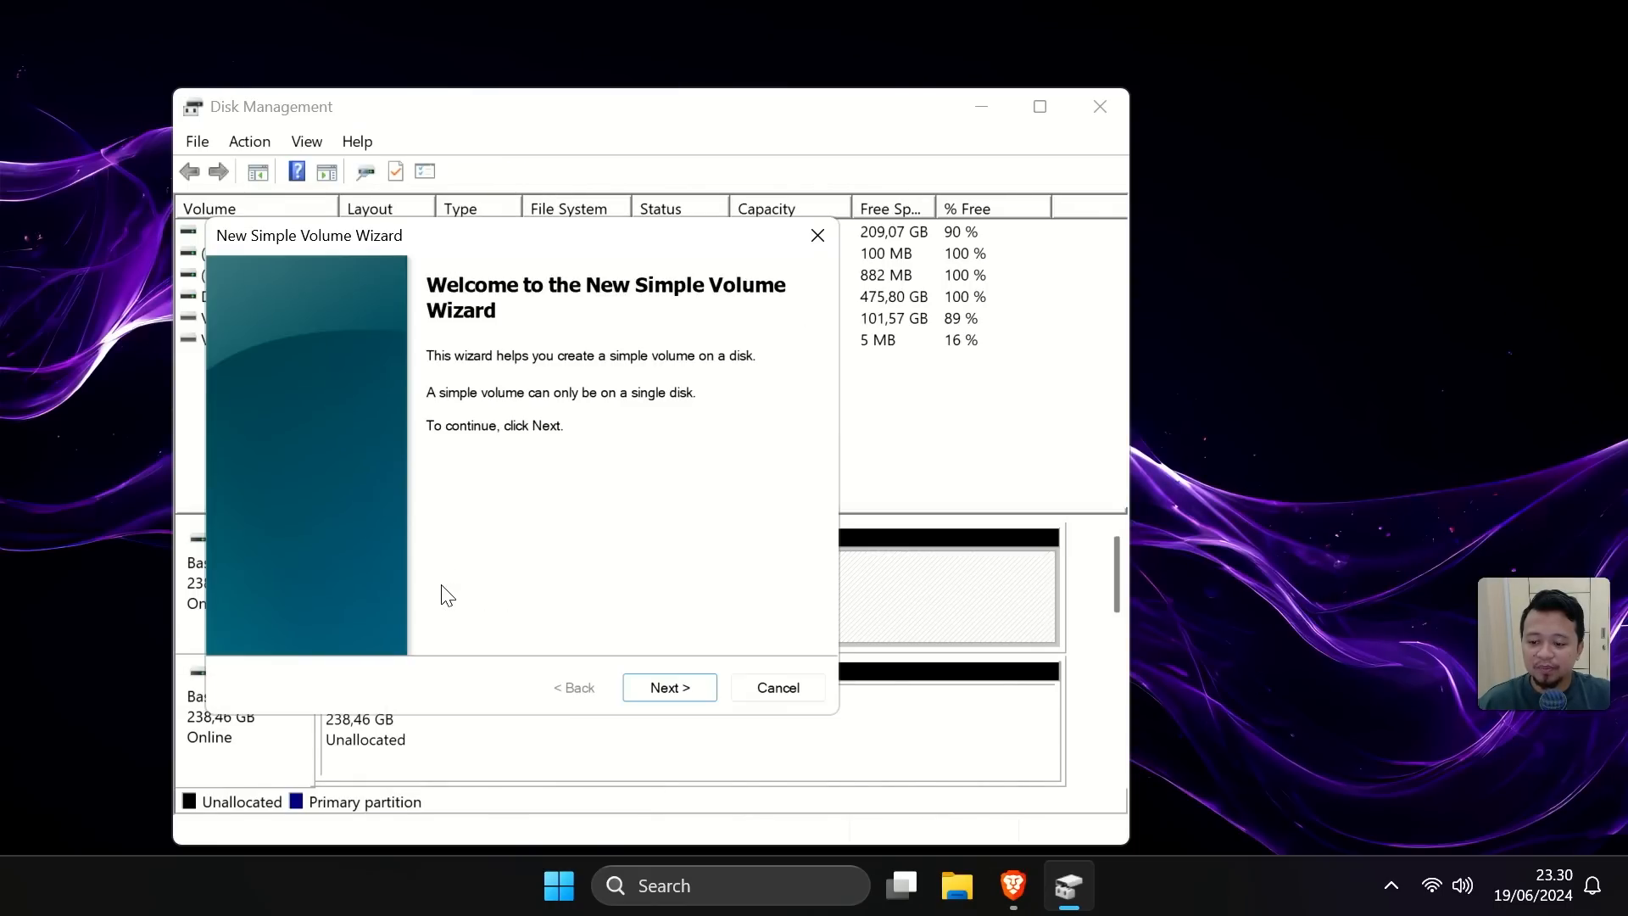
click(668, 686)
click(674, 692)
click(674, 694)
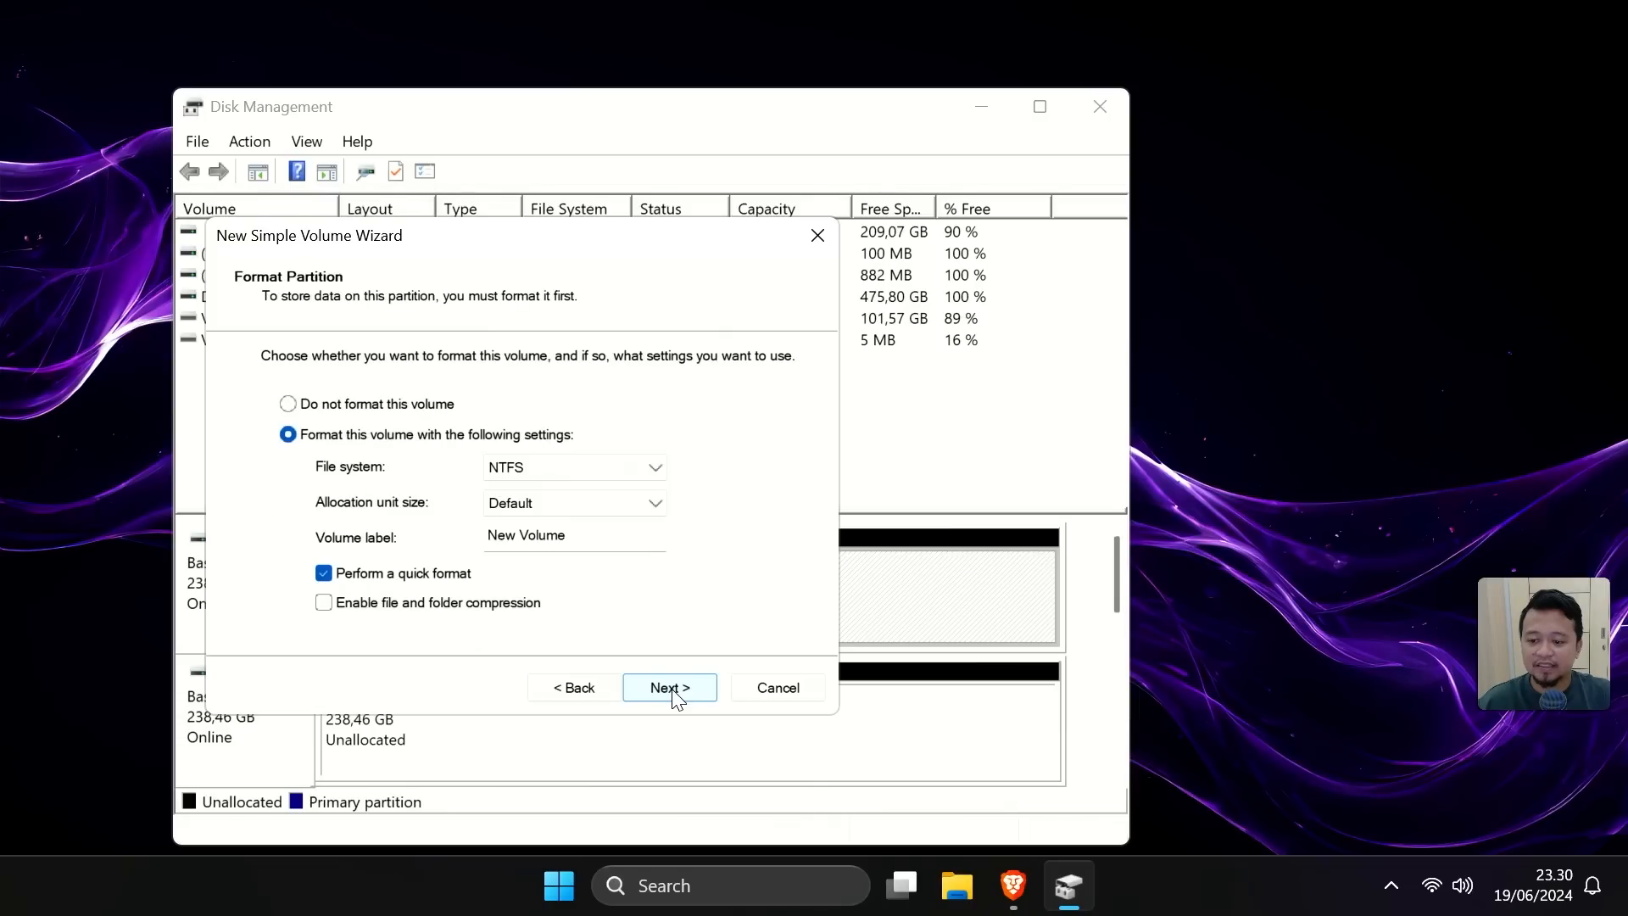
drag(573, 539, 434, 539)
text(DISK 1)
click(651, 693)
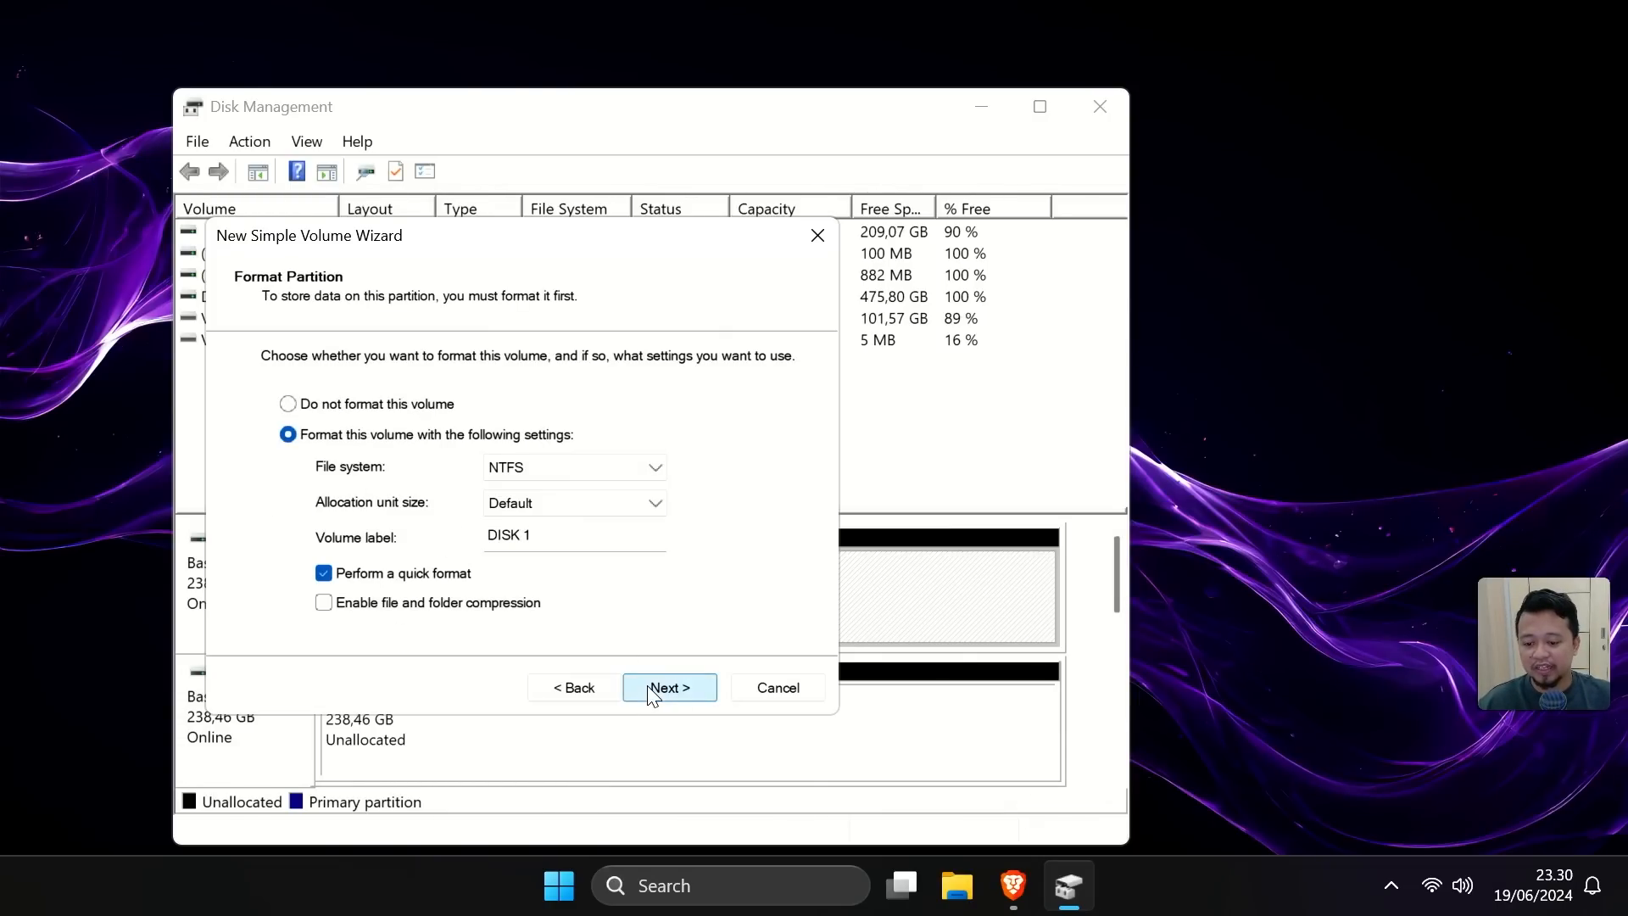
click(648, 689)
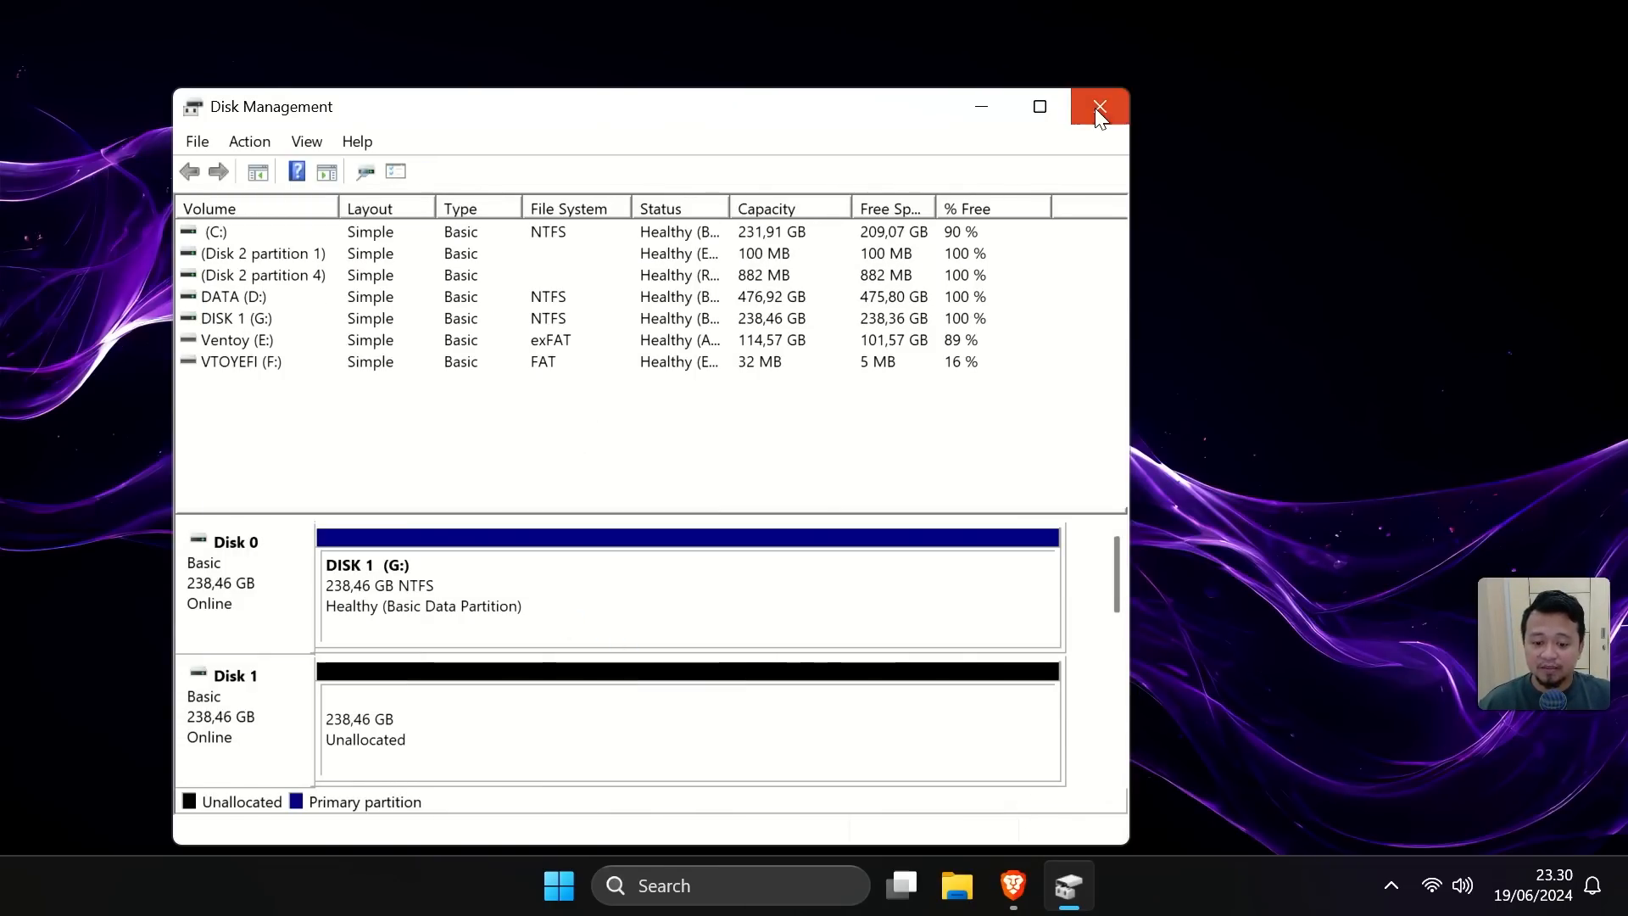
Close Disk Management and look at the DISK 1 (G:) drive under This PC in File Explorer
click(1099, 109)
click(984, 885)
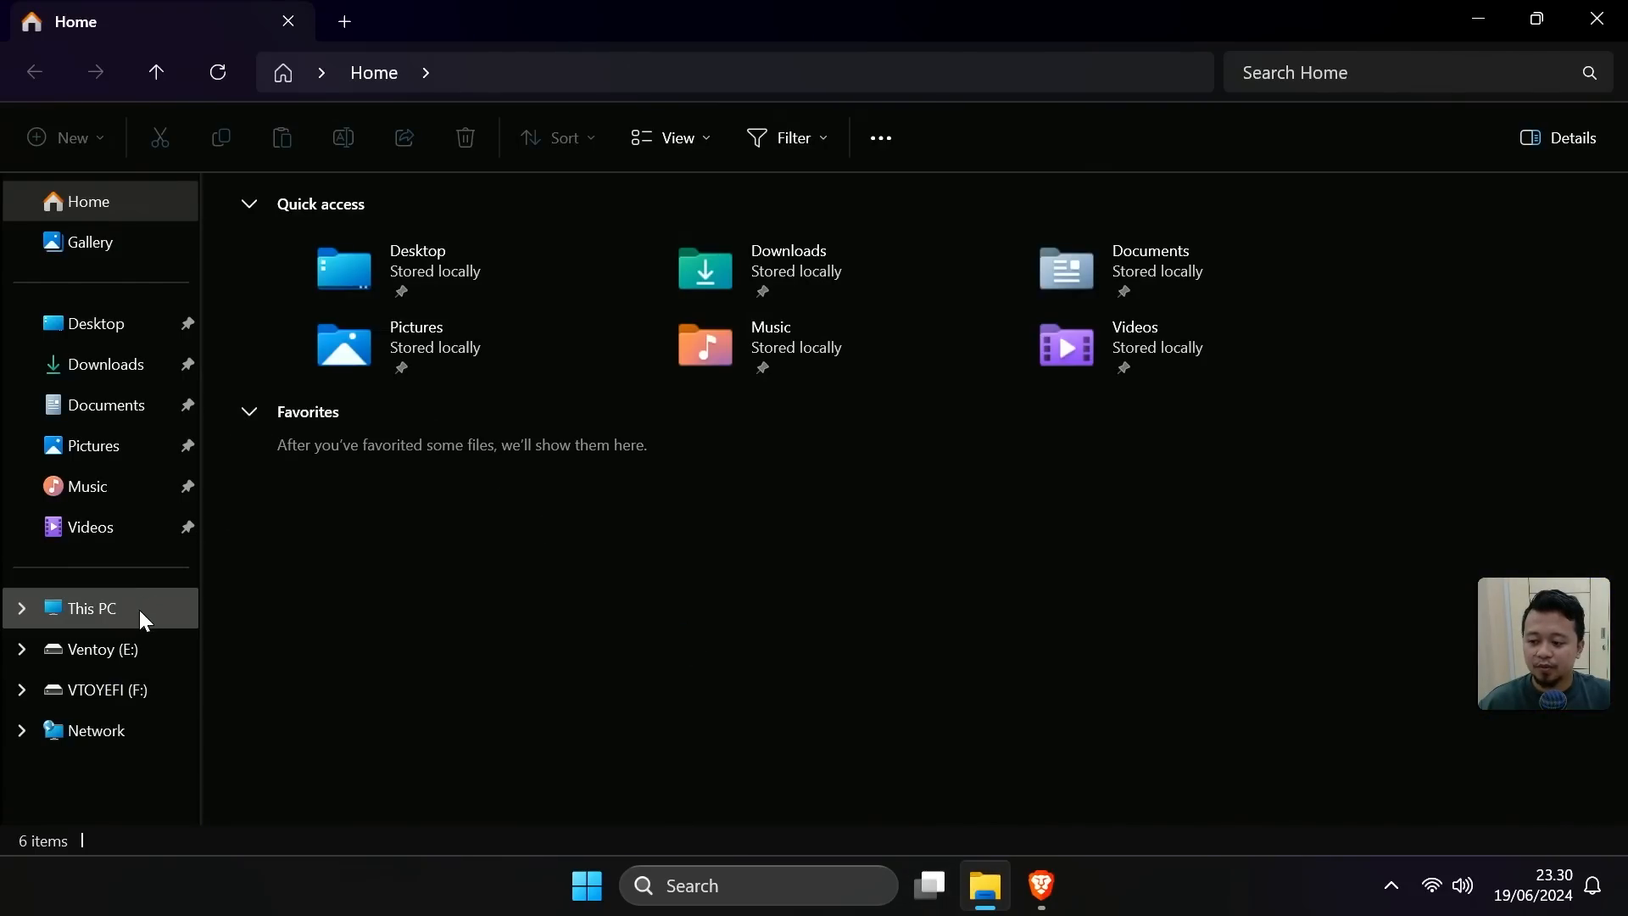
click(141, 612)
click(411, 338)
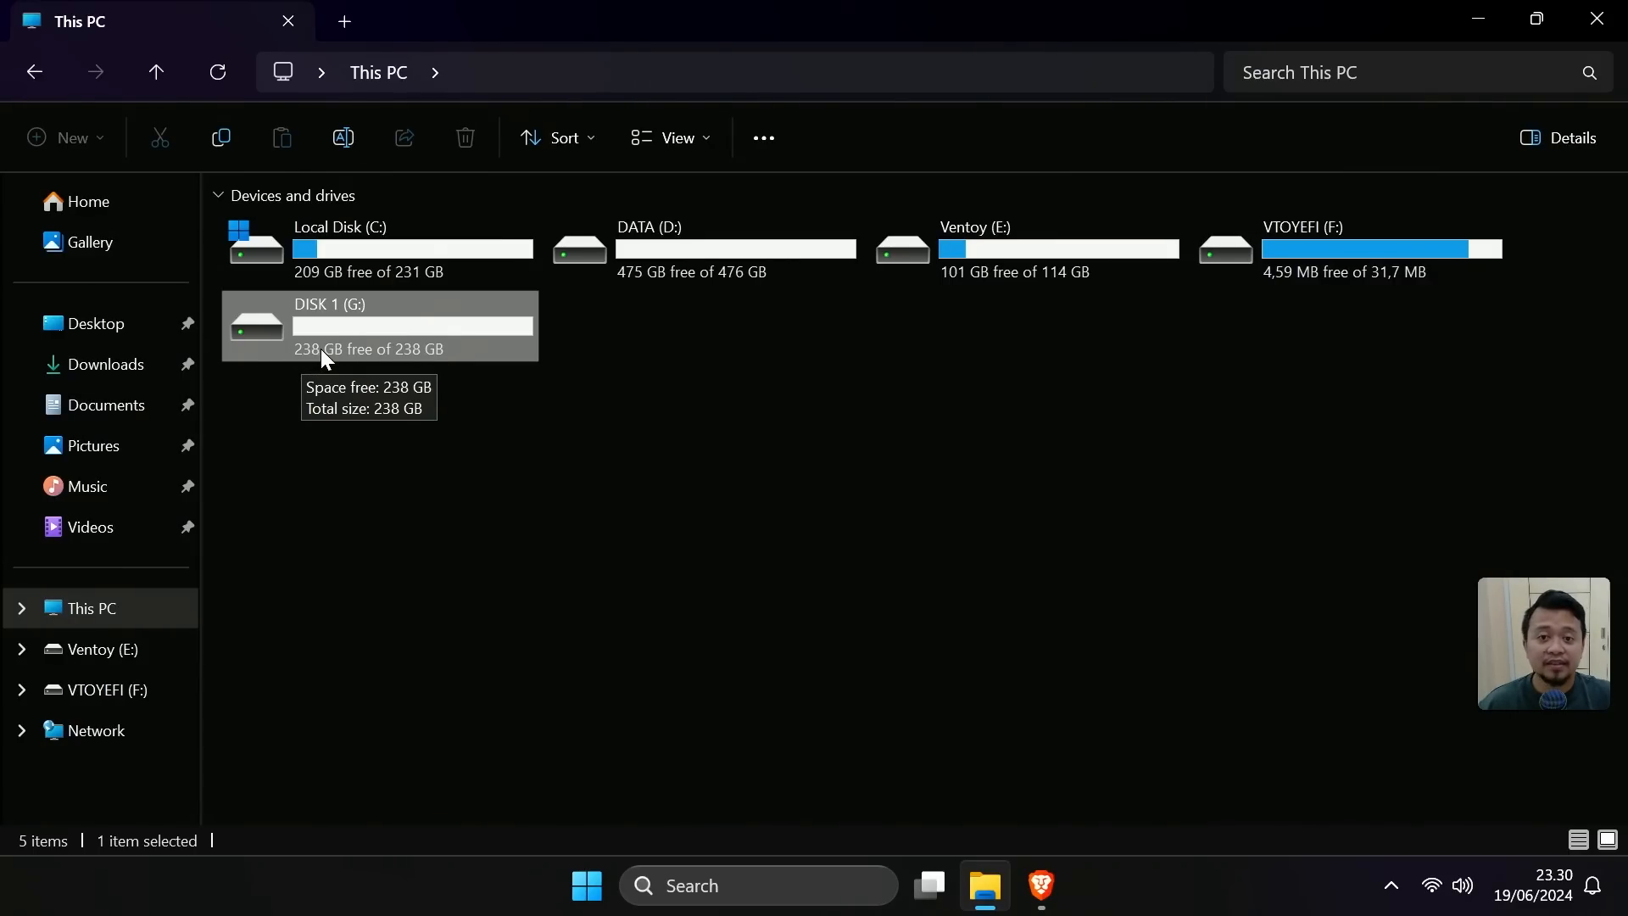
Run all read and write benchmarks on drive G: in CrystalDiskMark and close it when finished
click(597, 884)
click(632, 697)
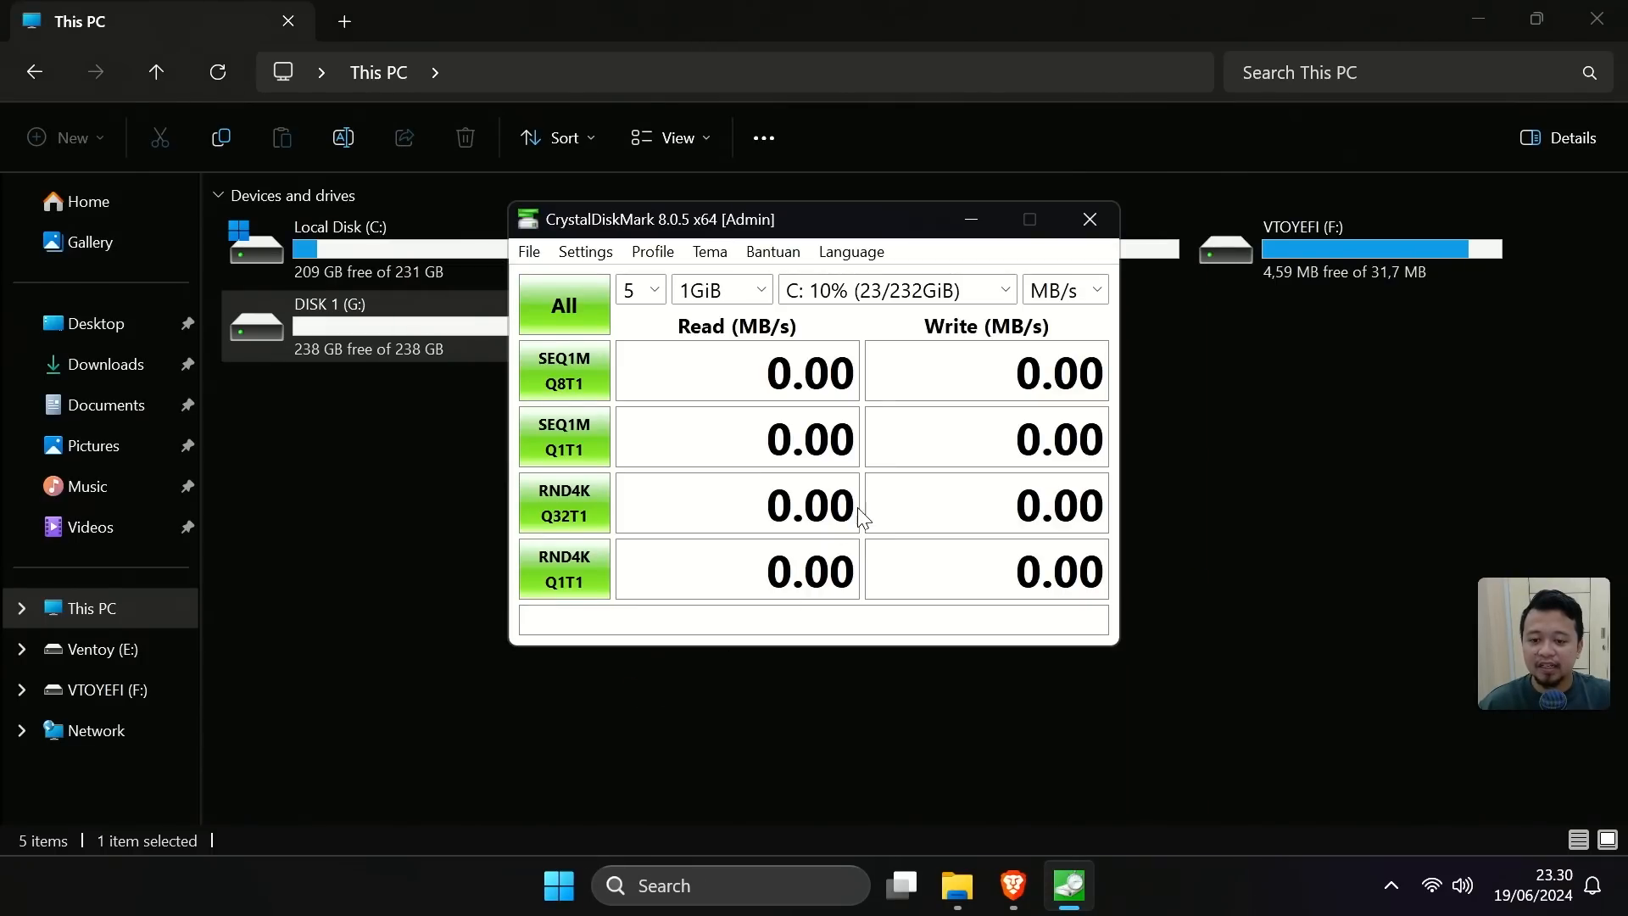
click(850, 291)
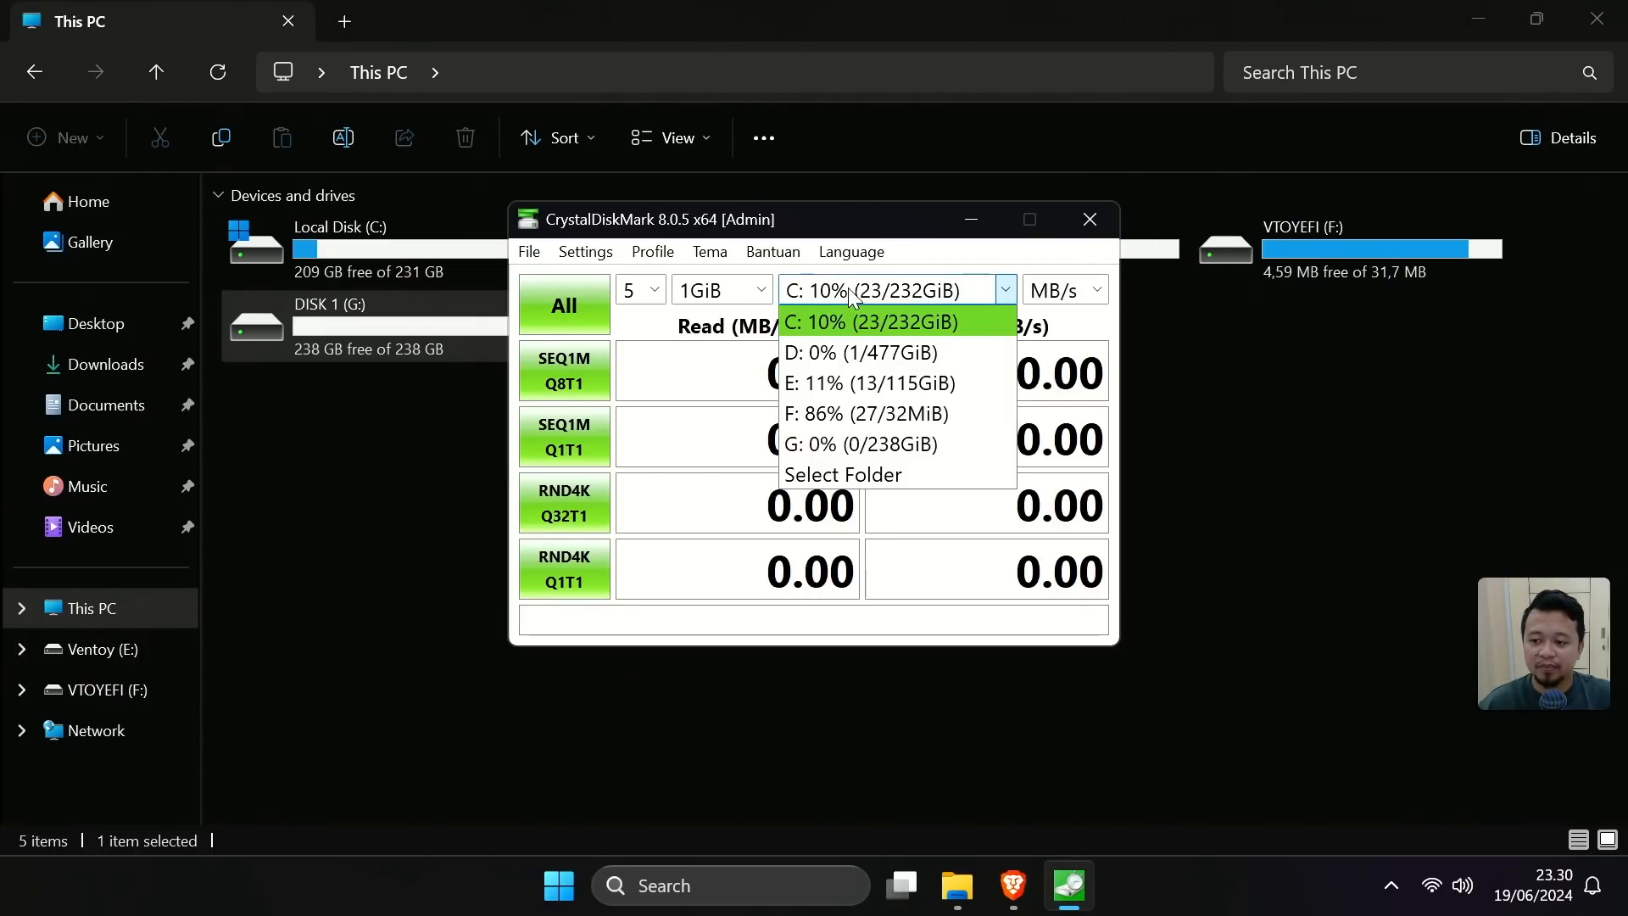
click(860, 444)
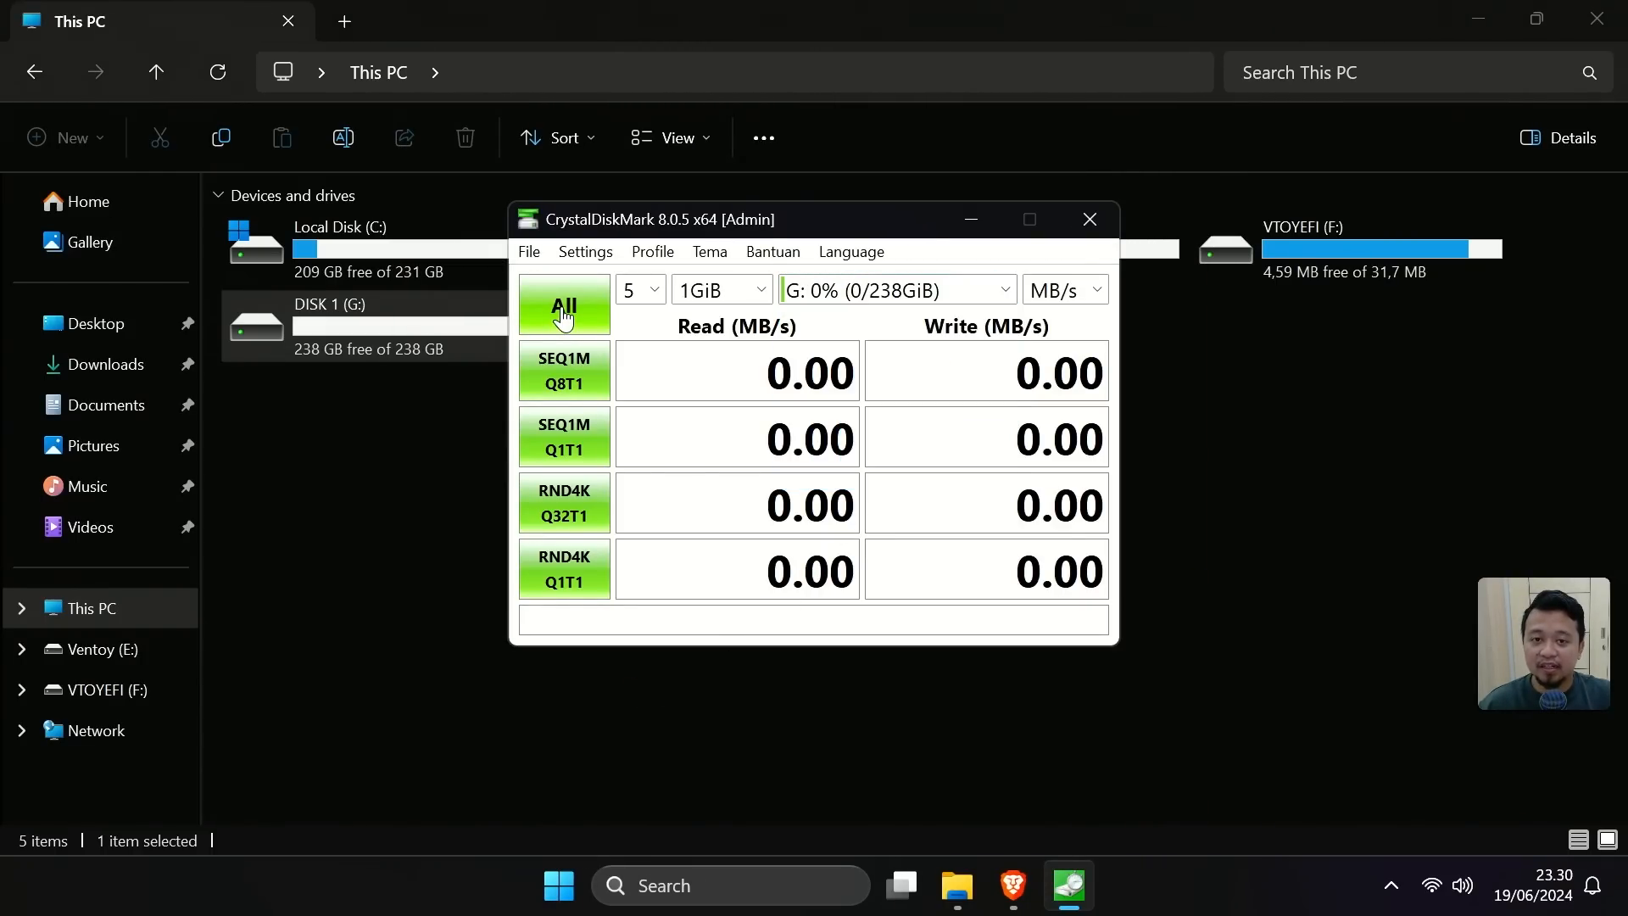
click(564, 318)
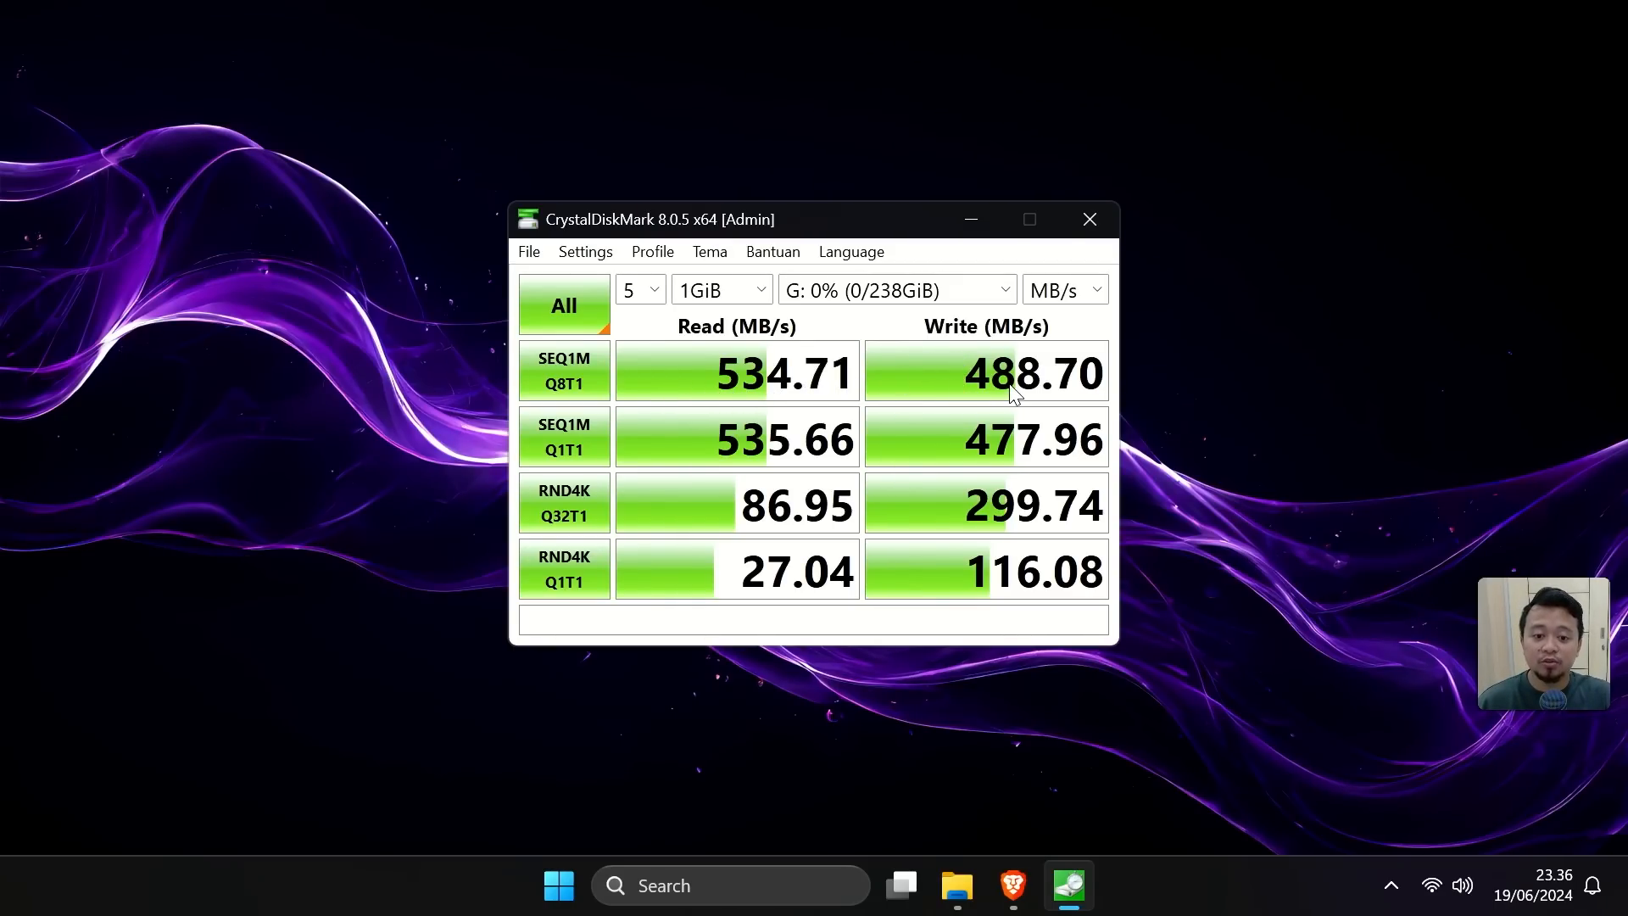
click(1089, 218)
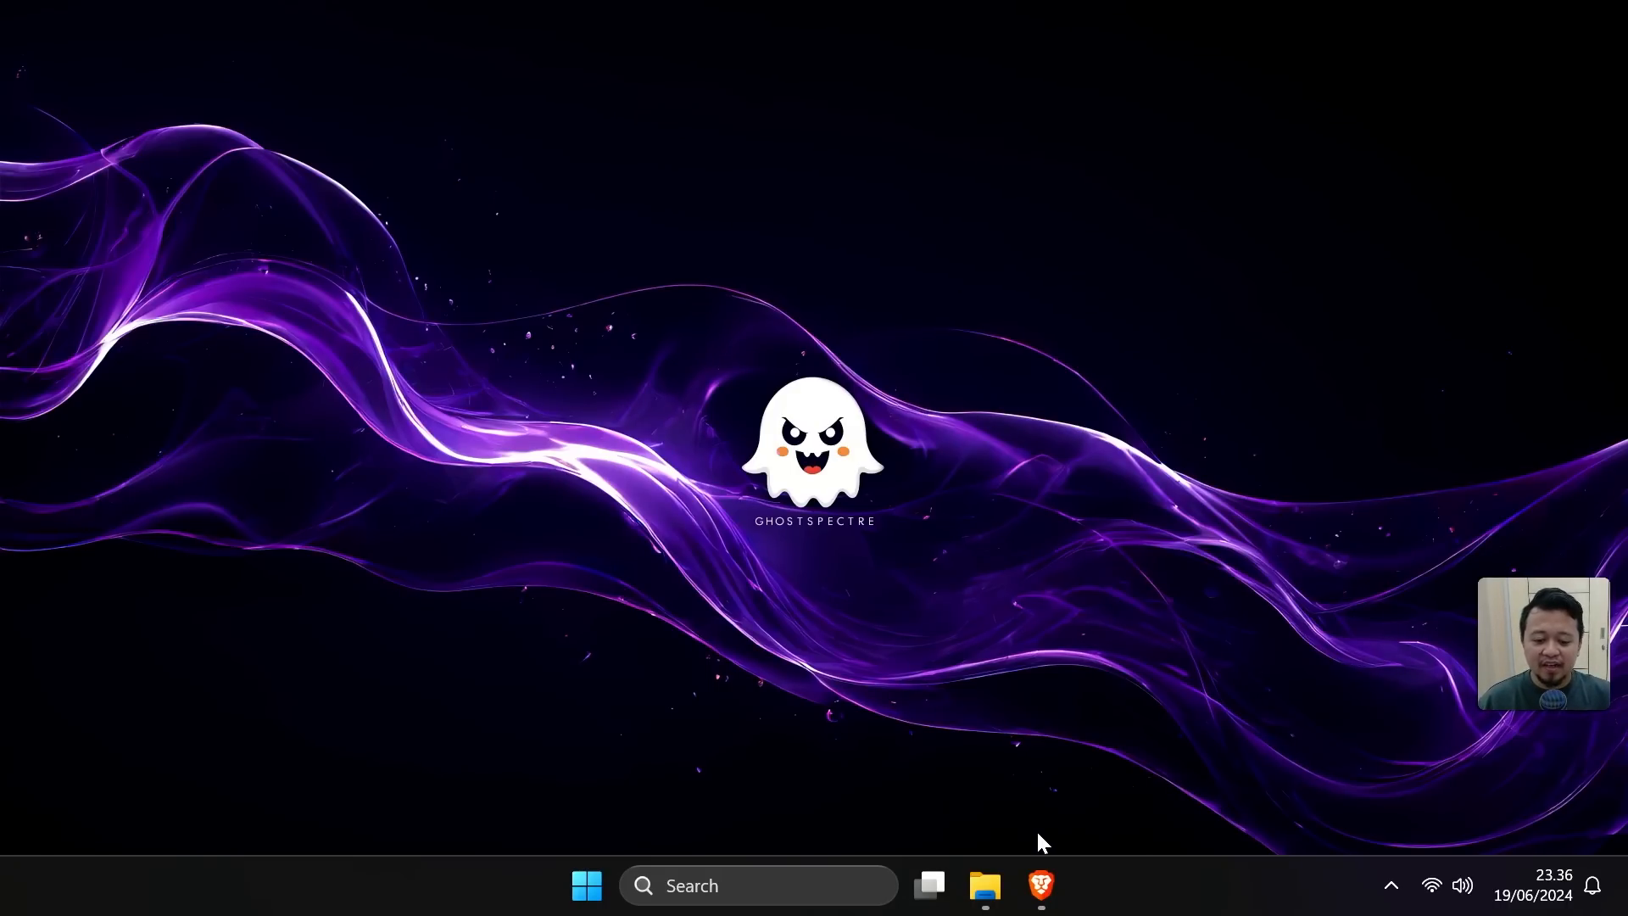
Install EaseUS Partition Master from its installer
click(1042, 884)
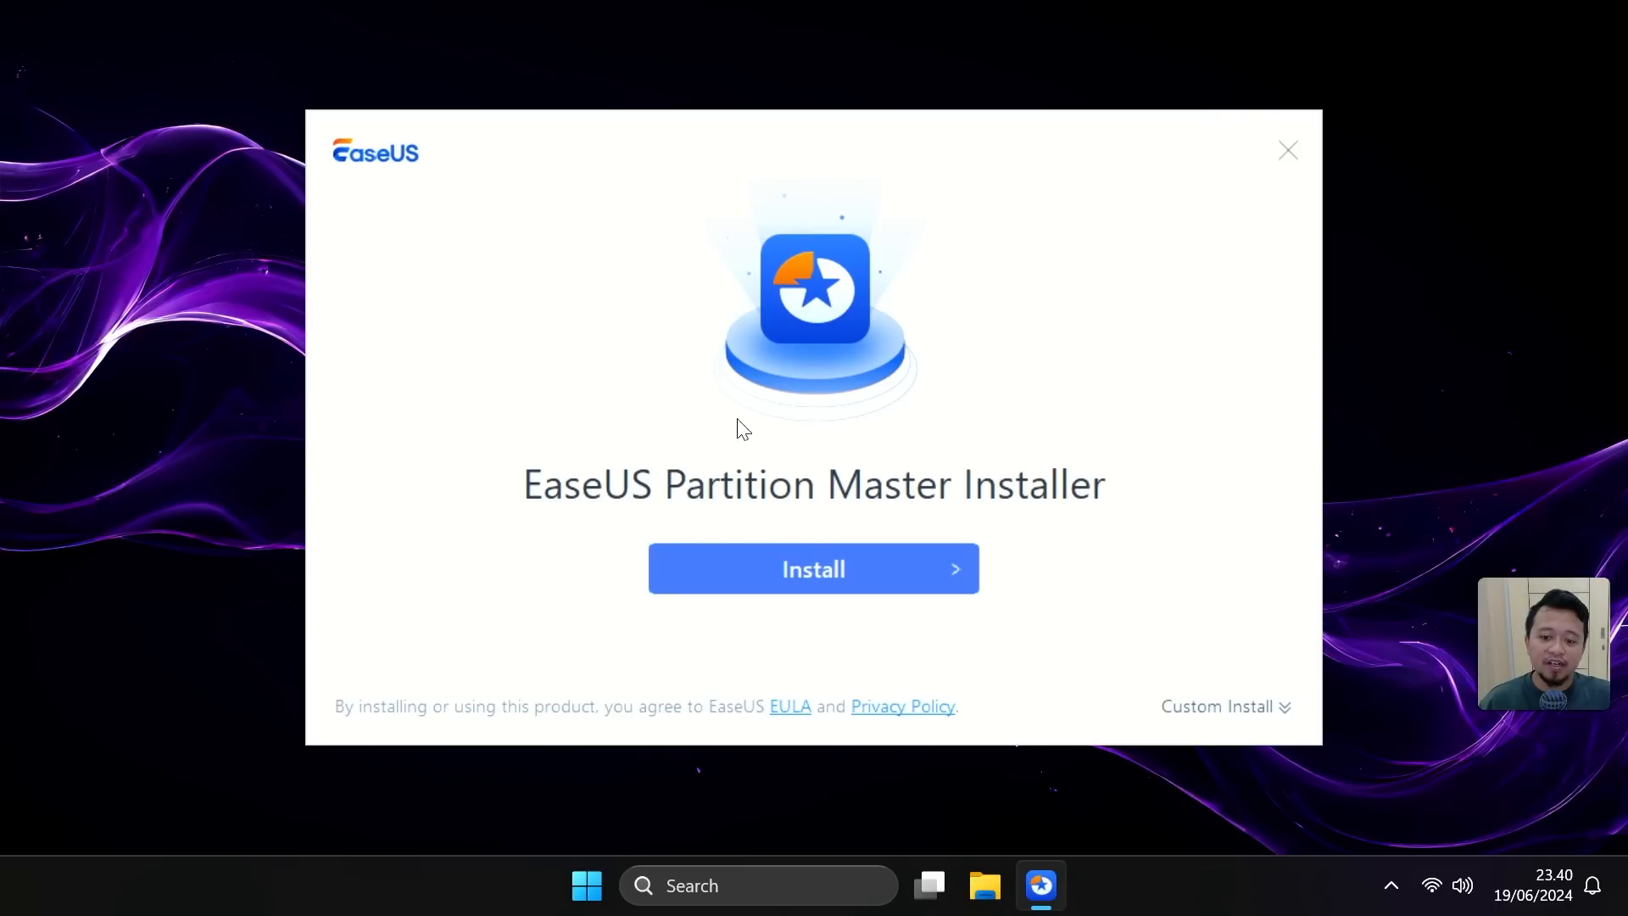
click(809, 571)
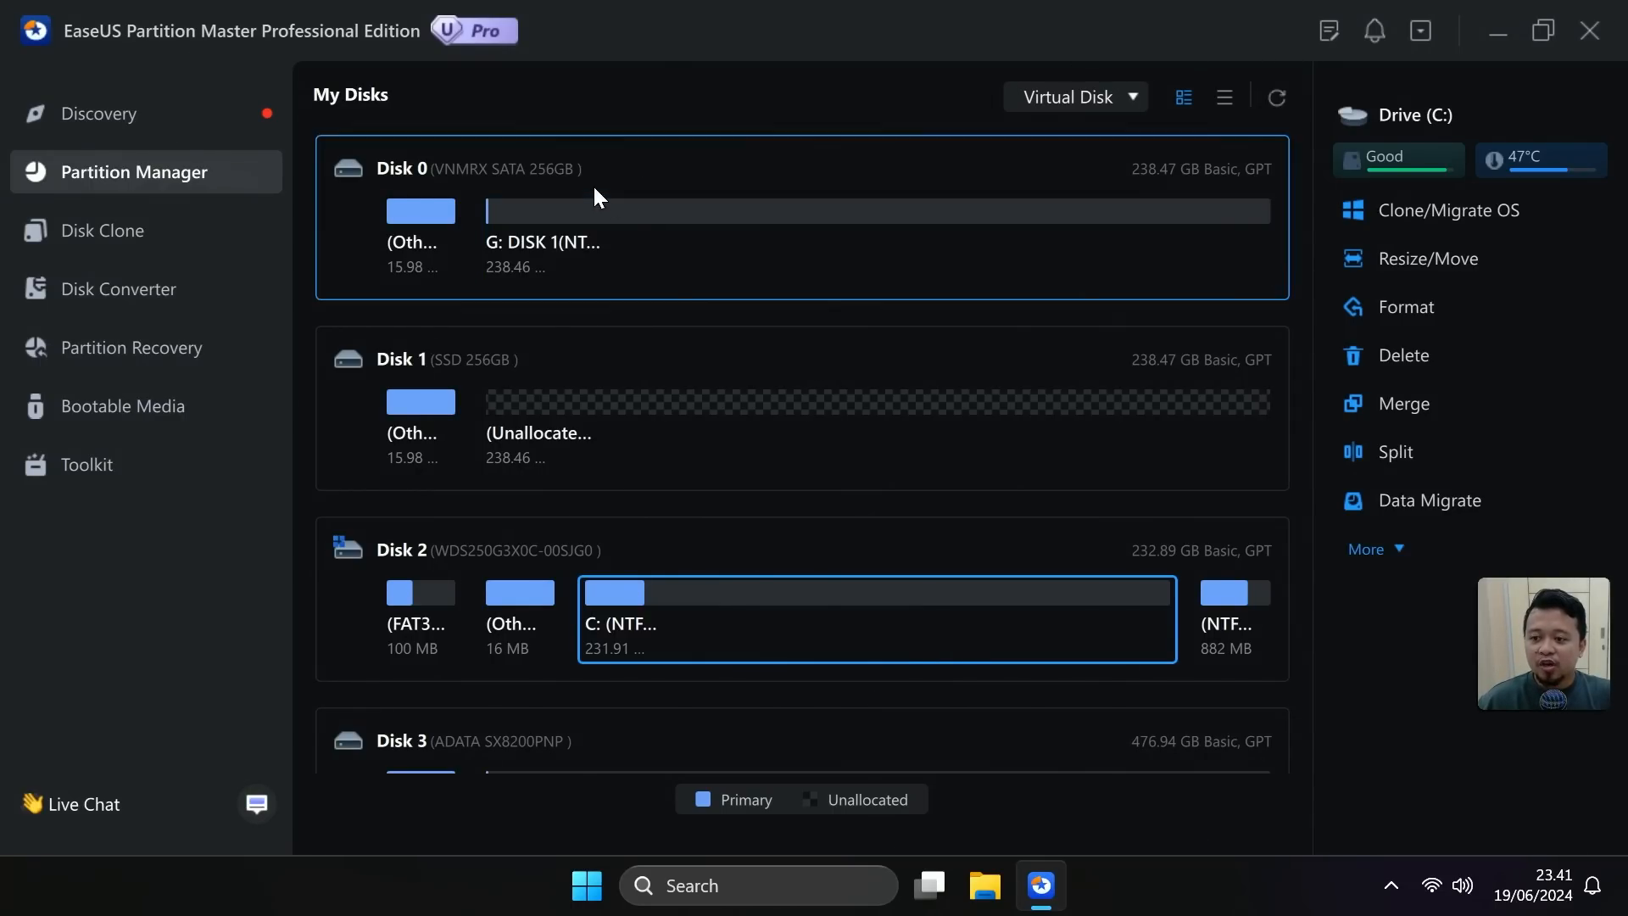
Examine the entries for Disk 0 (VNMRX SATA 256GB) and Disk 1 (SSD 256GB) in the Partition Manager
click(403, 170)
click(526, 368)
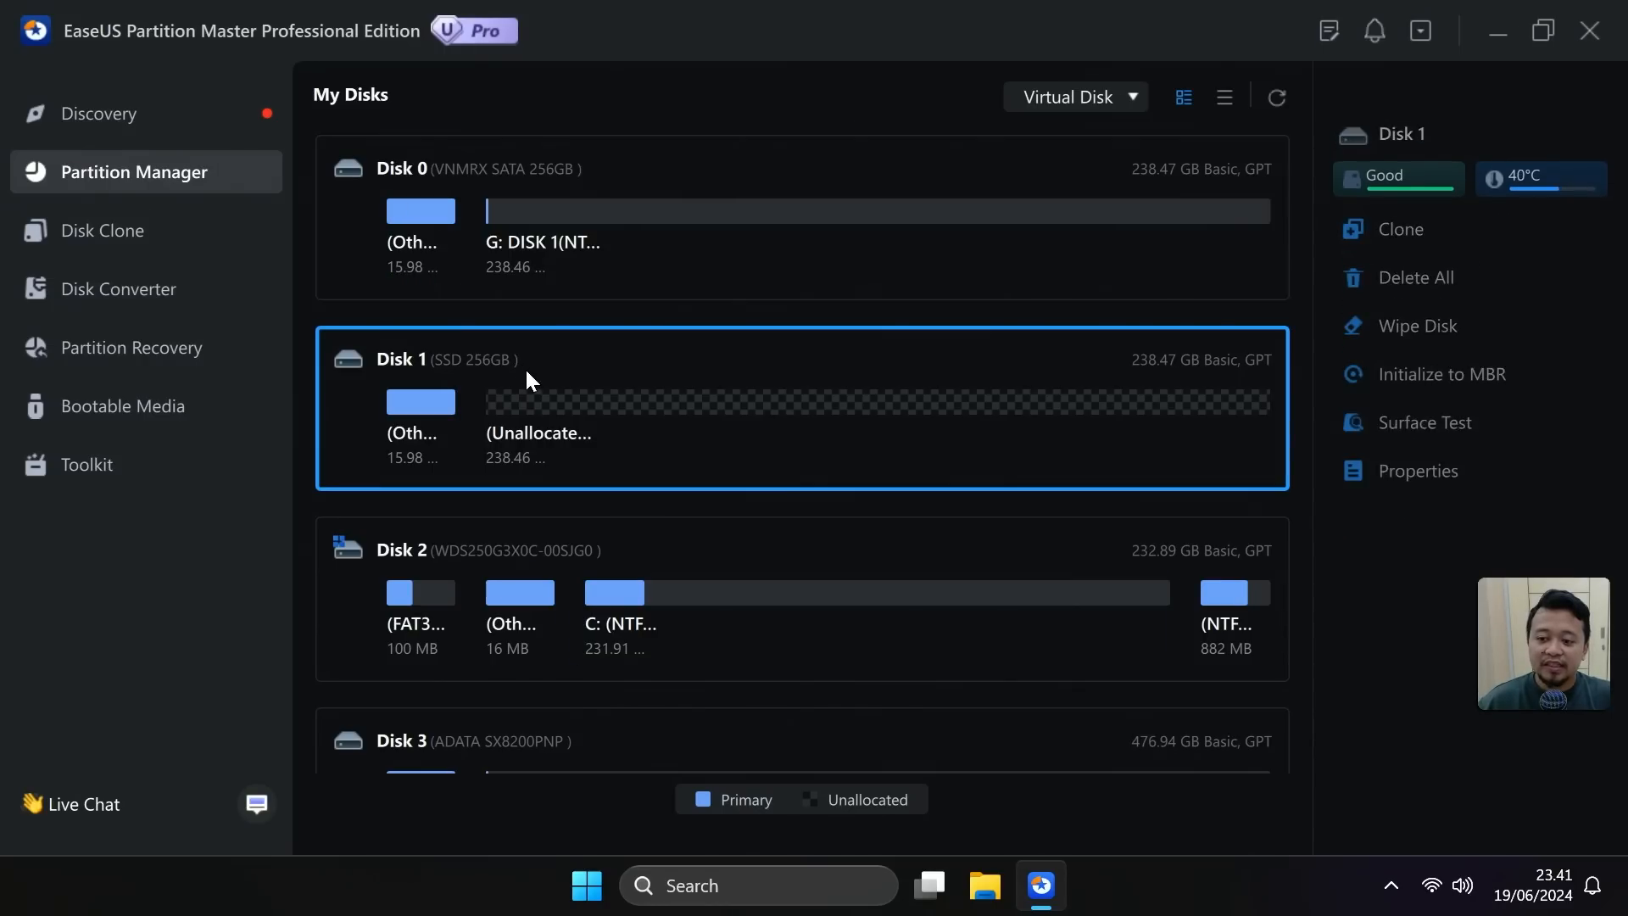
click(486, 182)
click(488, 343)
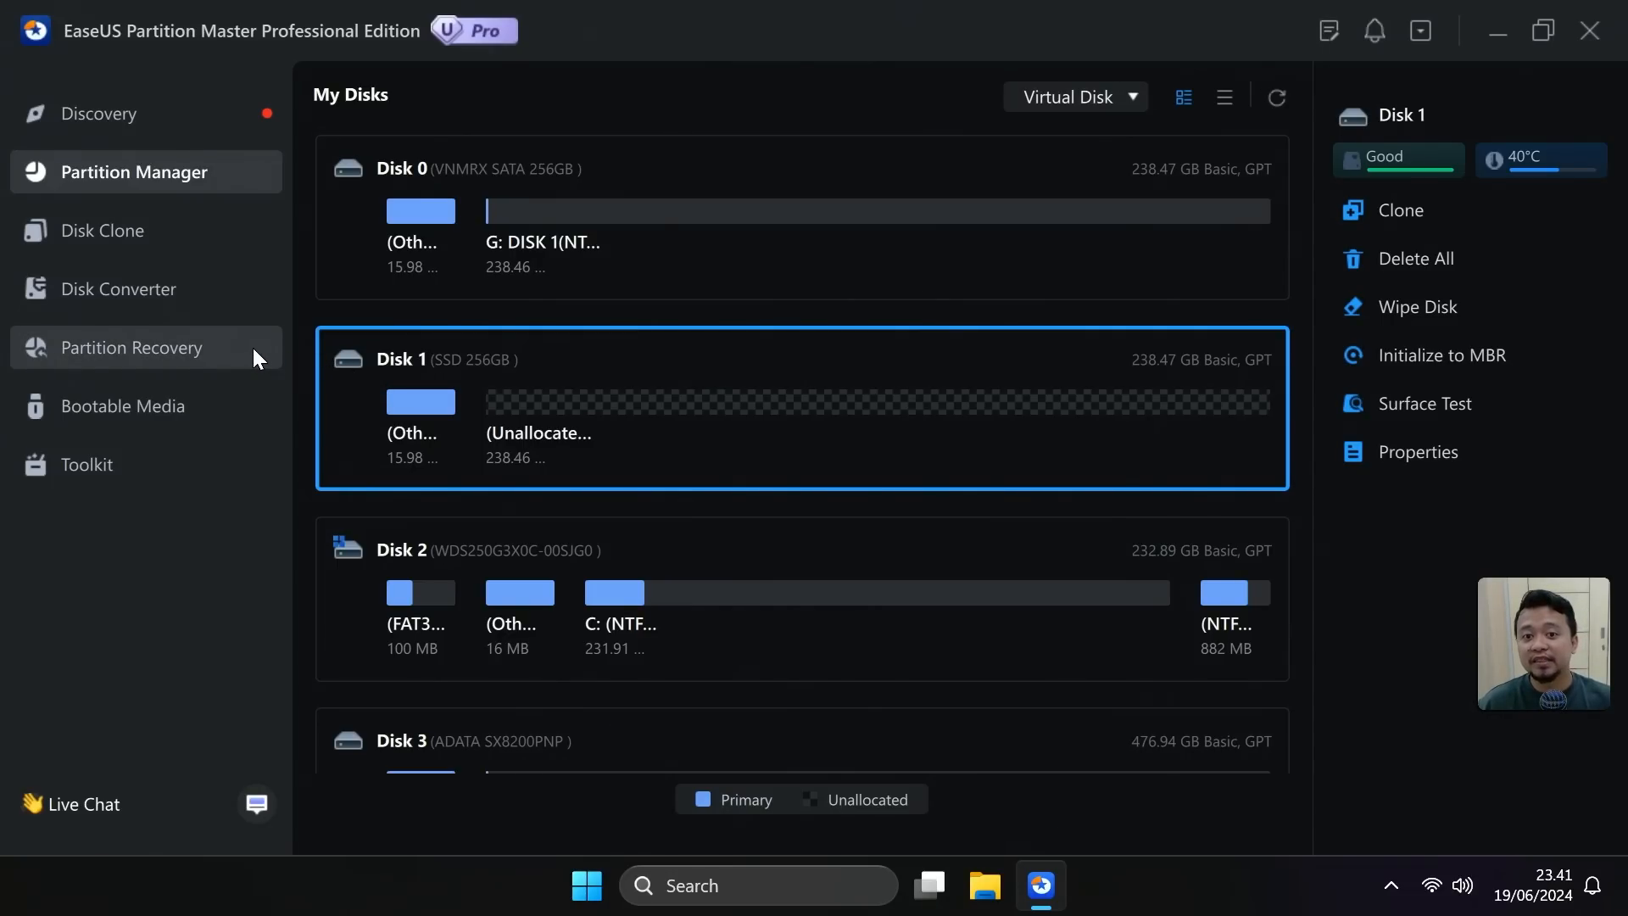
Convert Disk 0 (VNMRX SATA 256GB) from Basic to Dynamic with the Disk Converter
click(136, 301)
scroll(660, 453, down, 2)
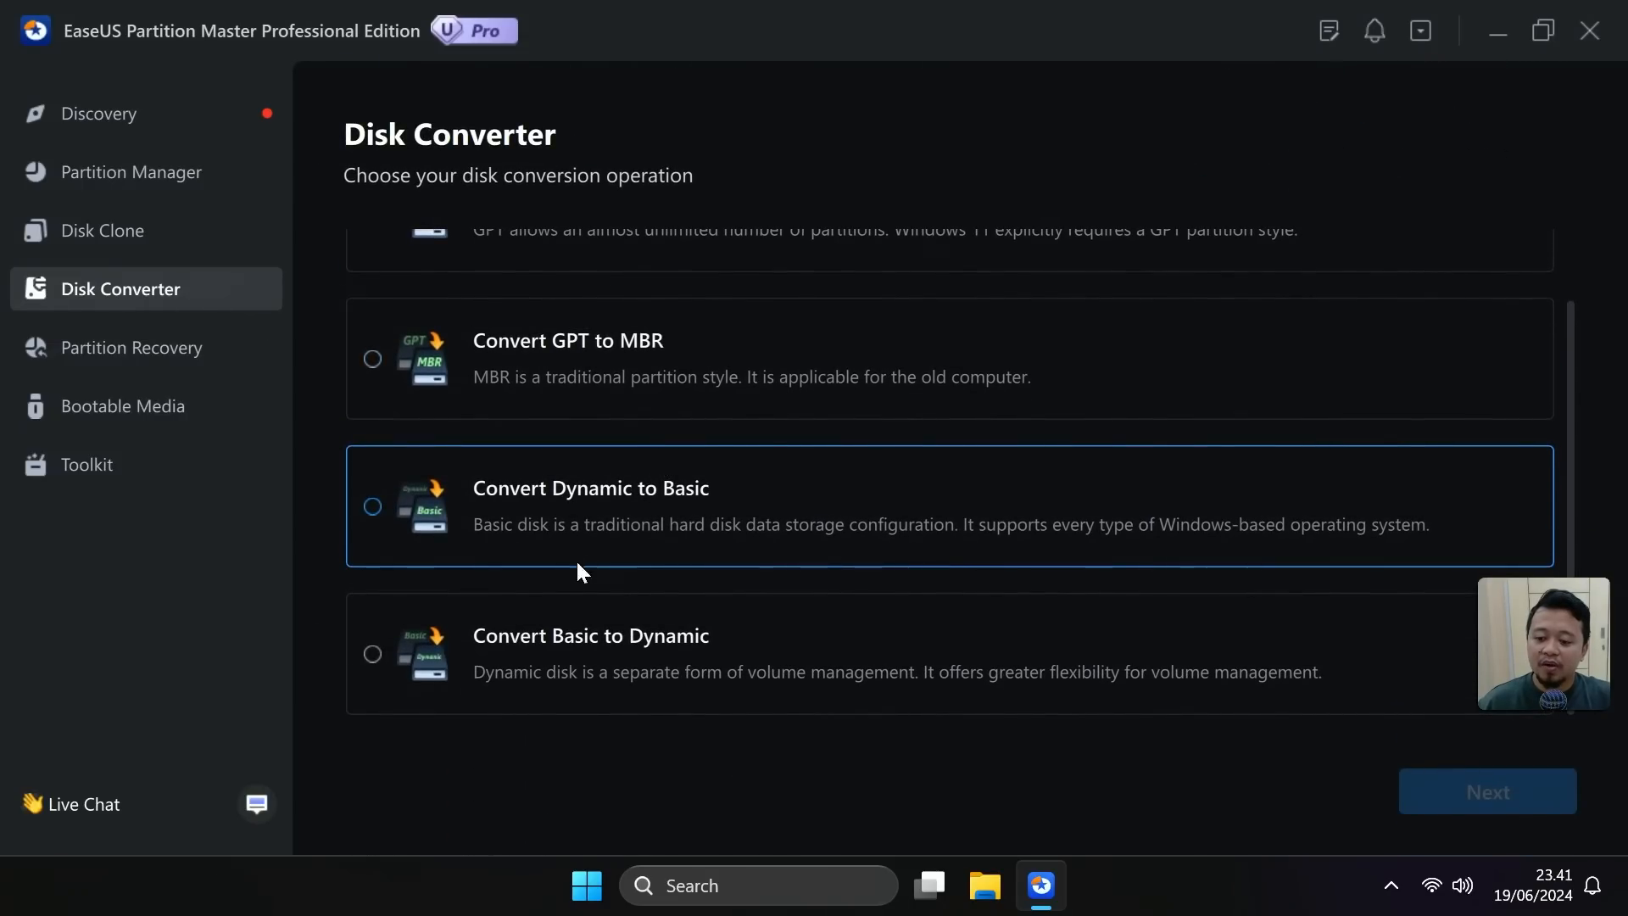
click(372, 653)
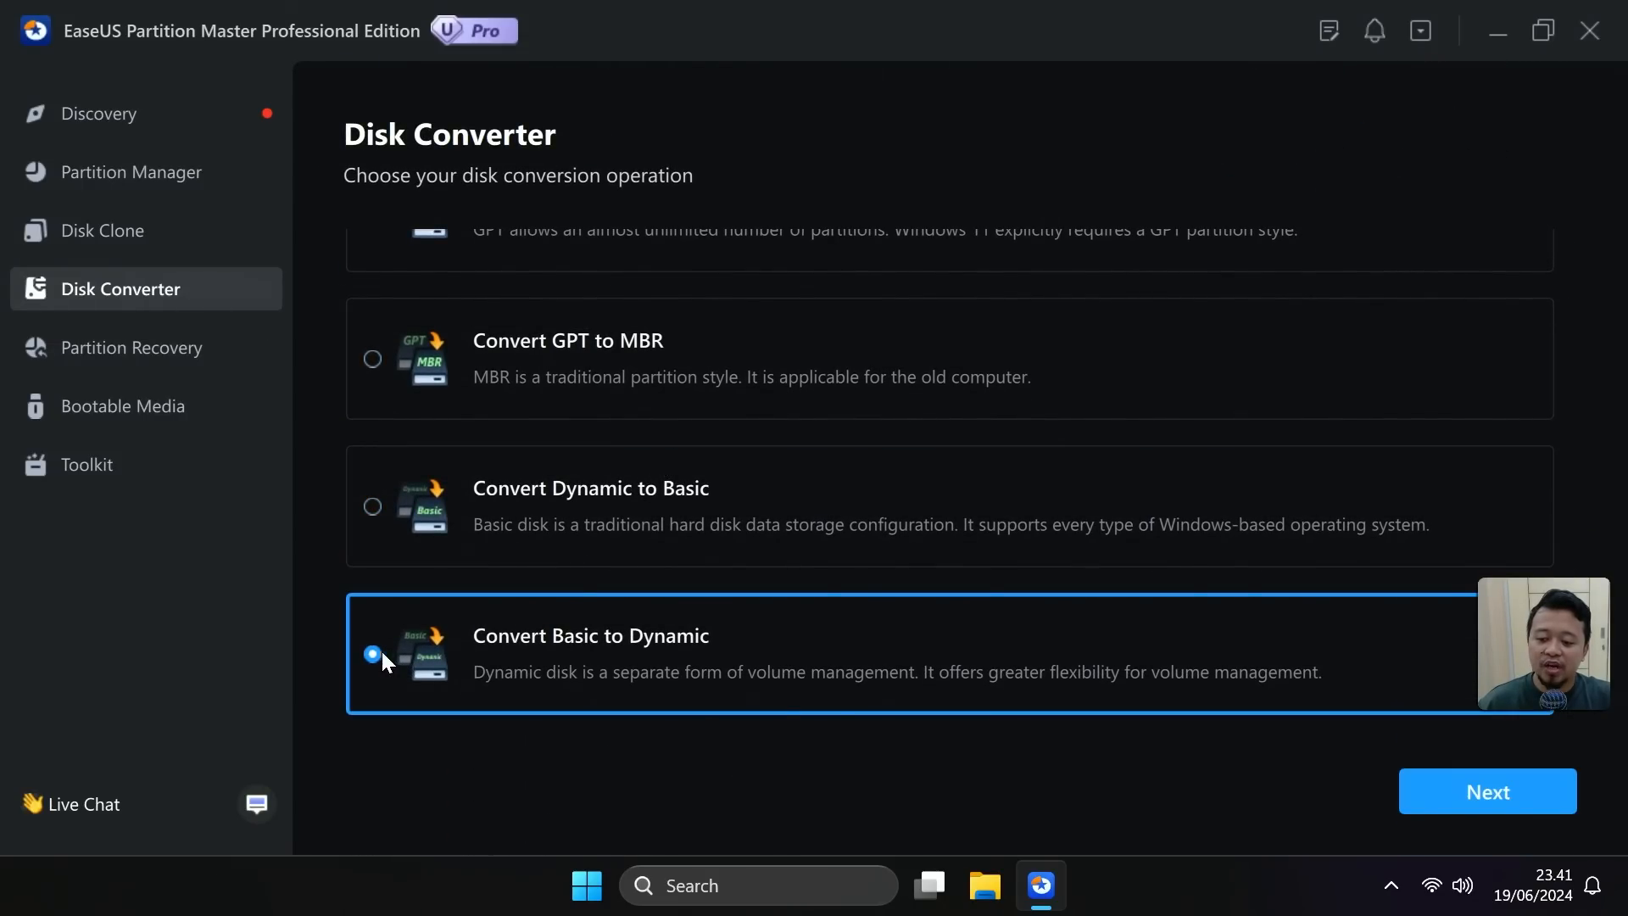
click(1458, 797)
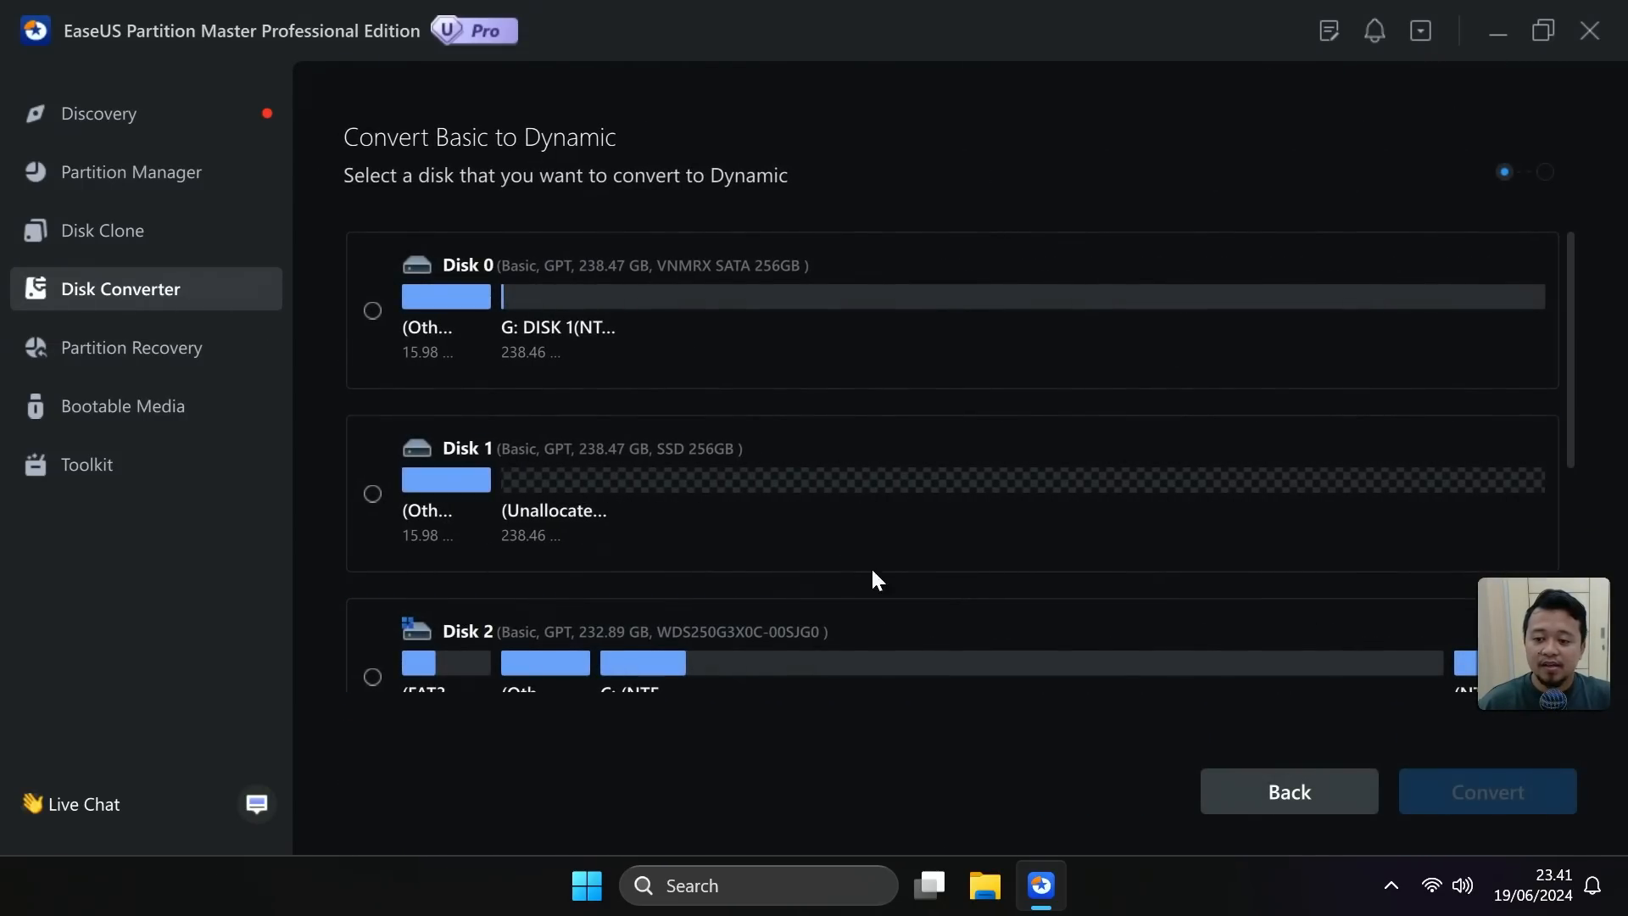
click(373, 309)
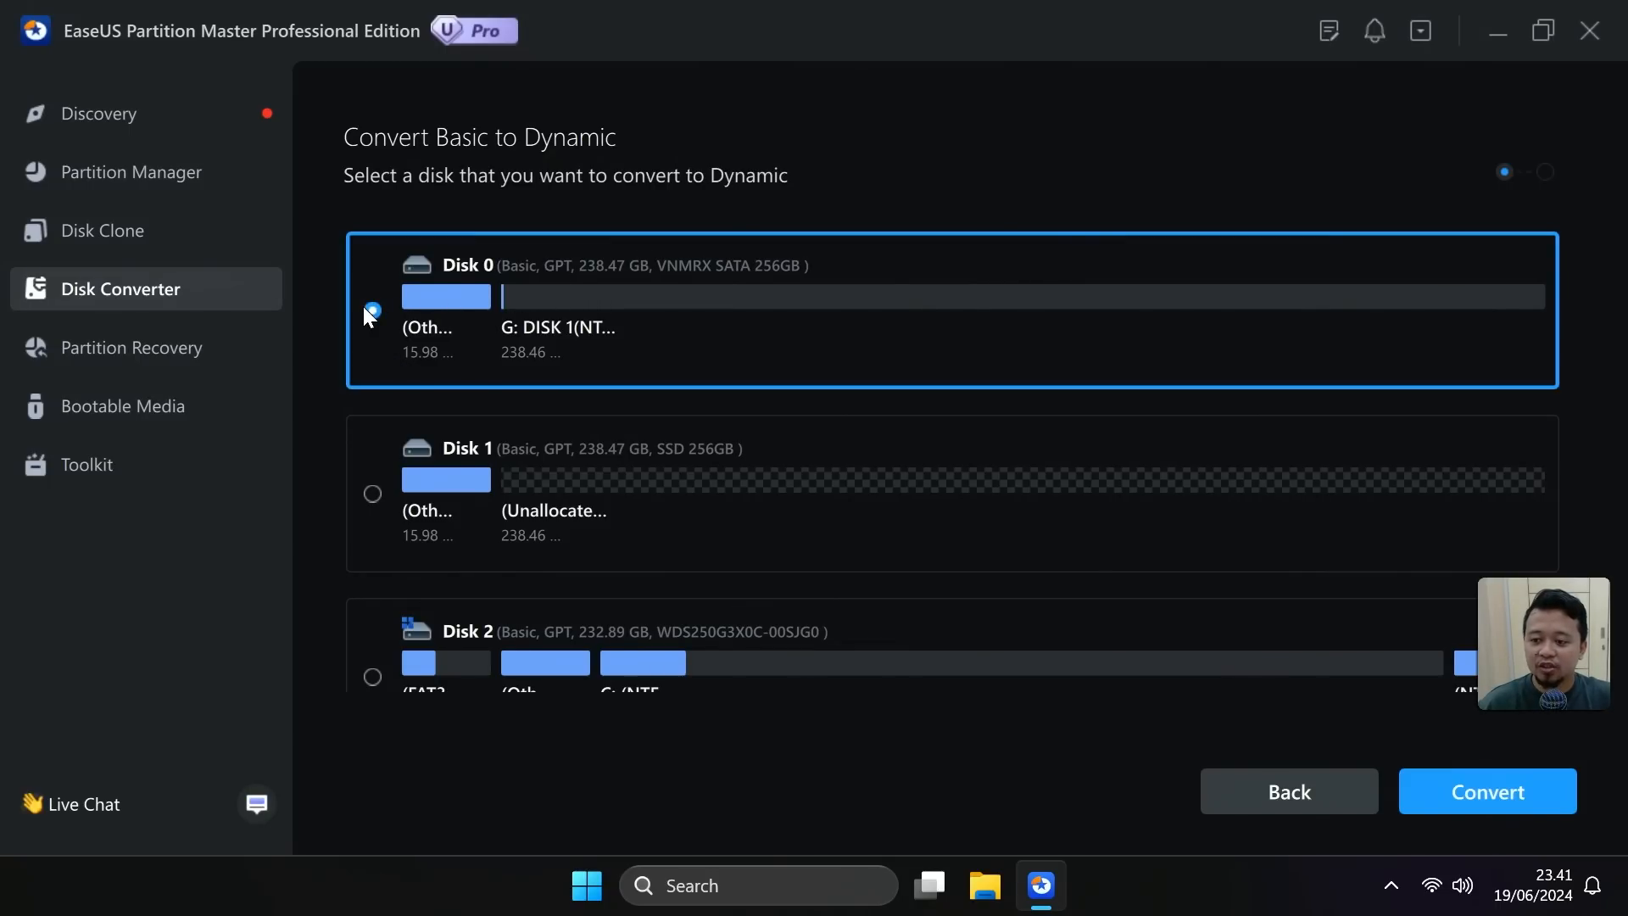
click(1476, 806)
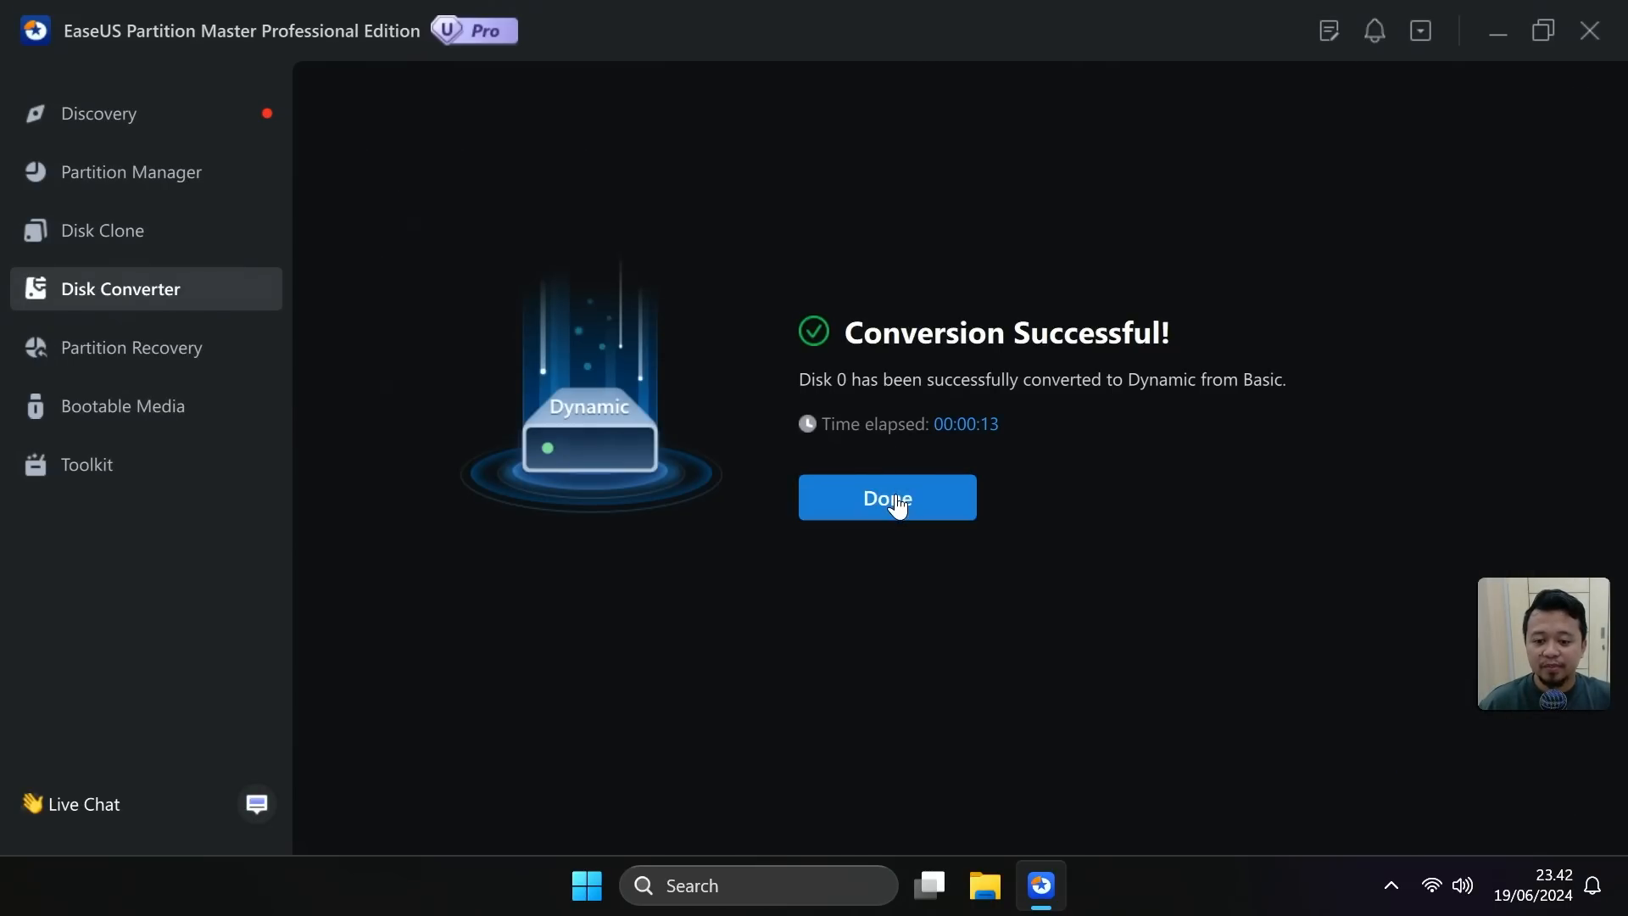
click(895, 504)
Convert Disk 1 (SSD 256GB) from Basic to Dynamic with the Disk Converter
scroll(544, 592, down, 1)
click(583, 609)
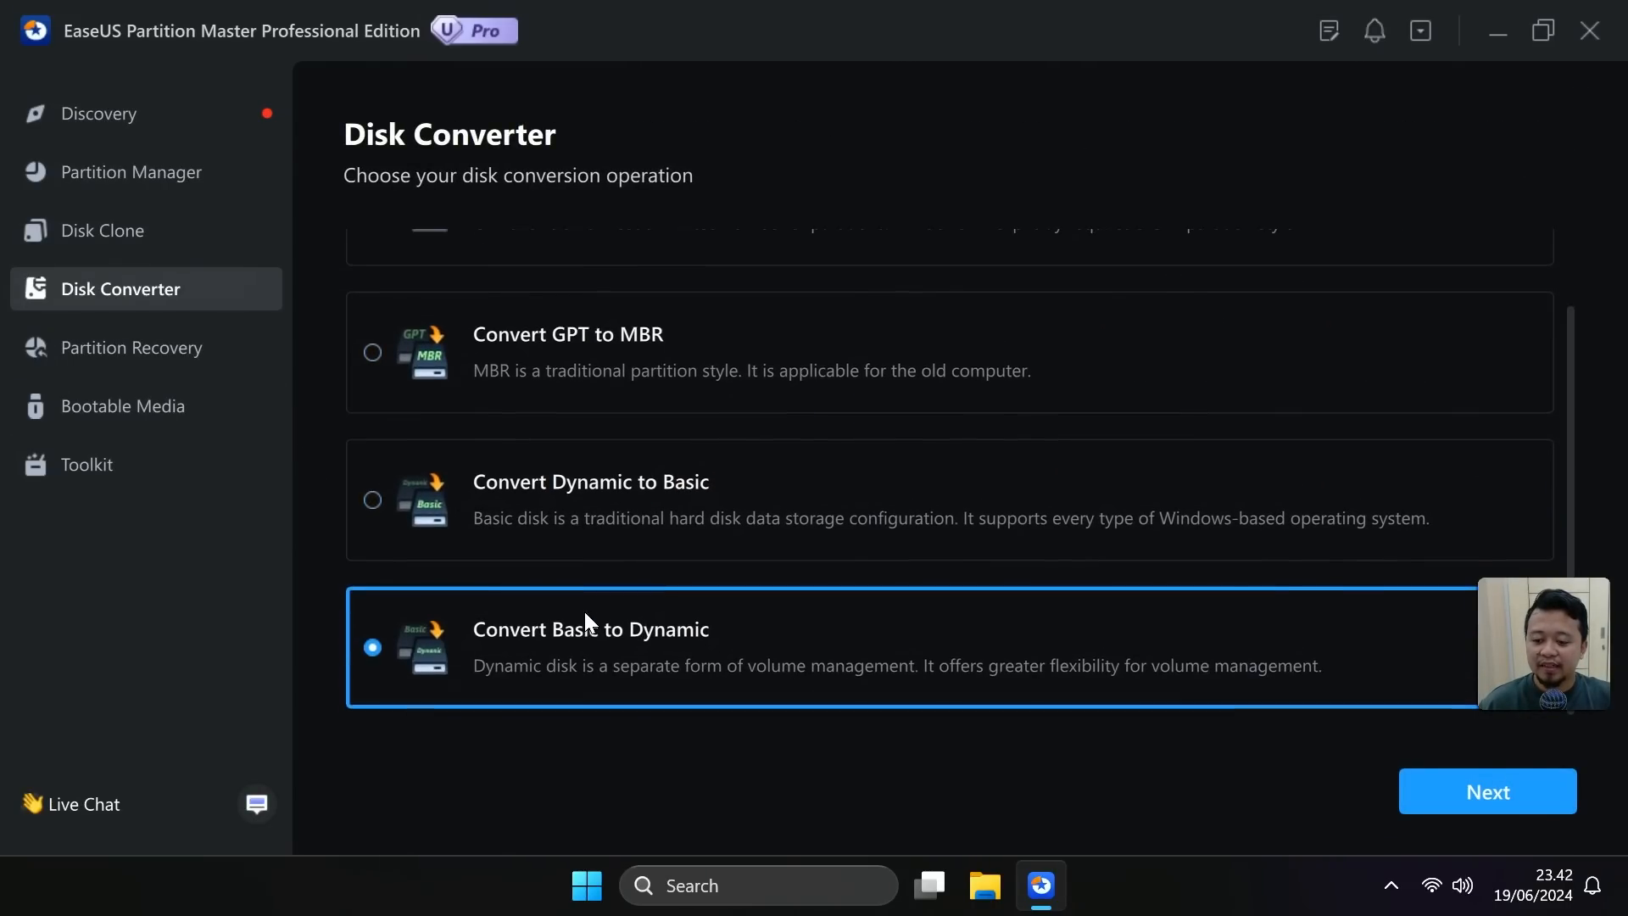
click(1447, 791)
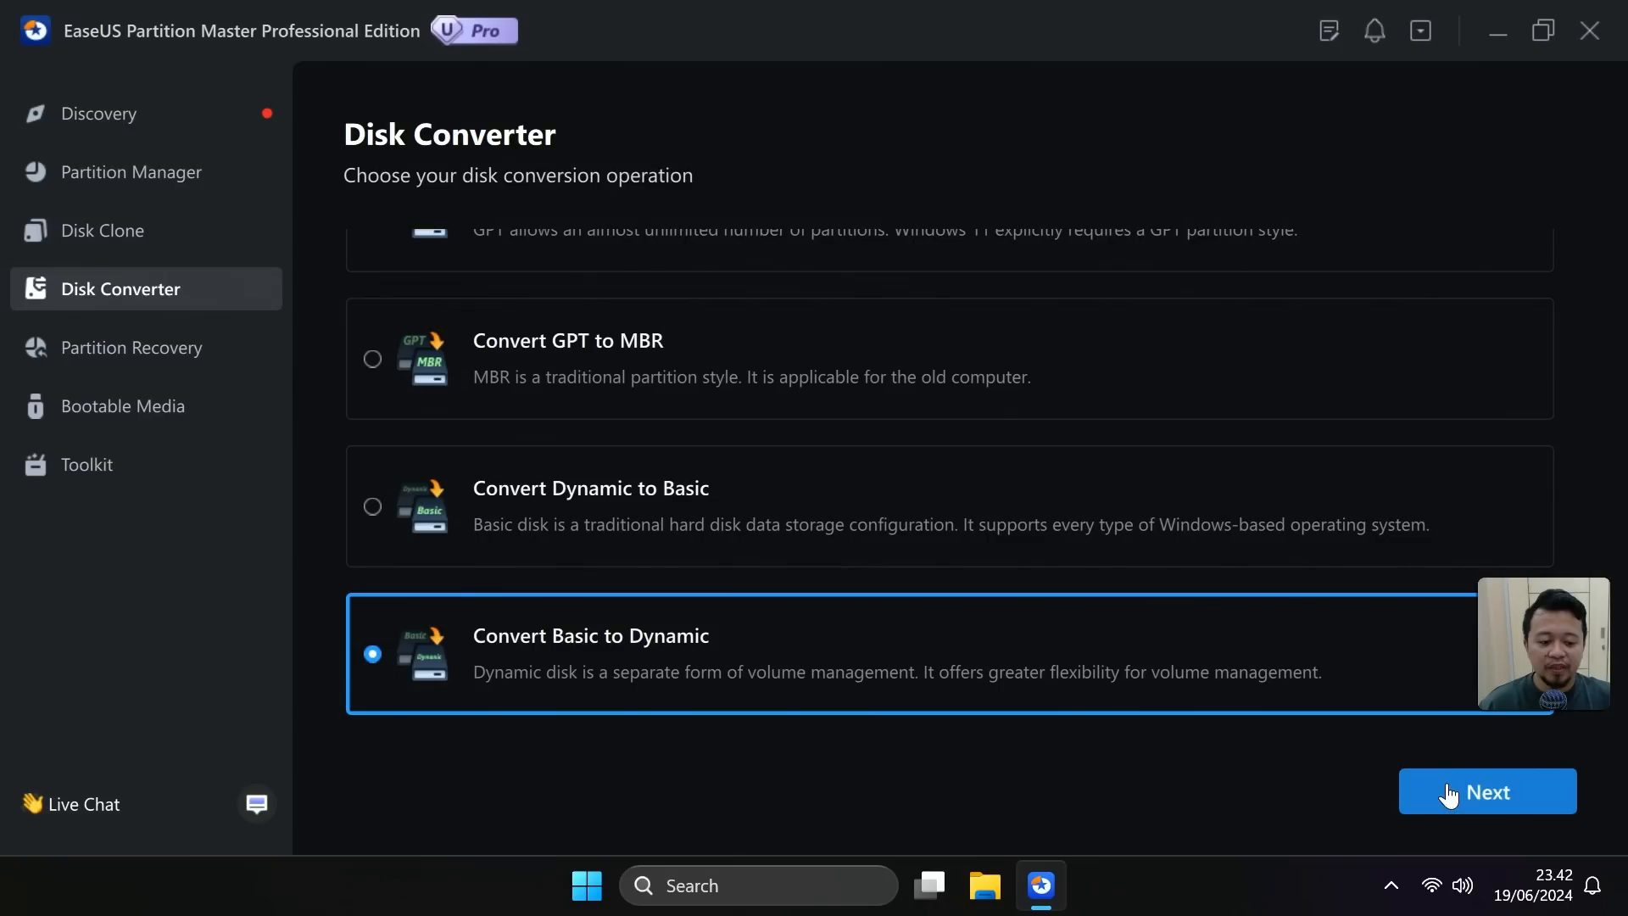
click(547, 494)
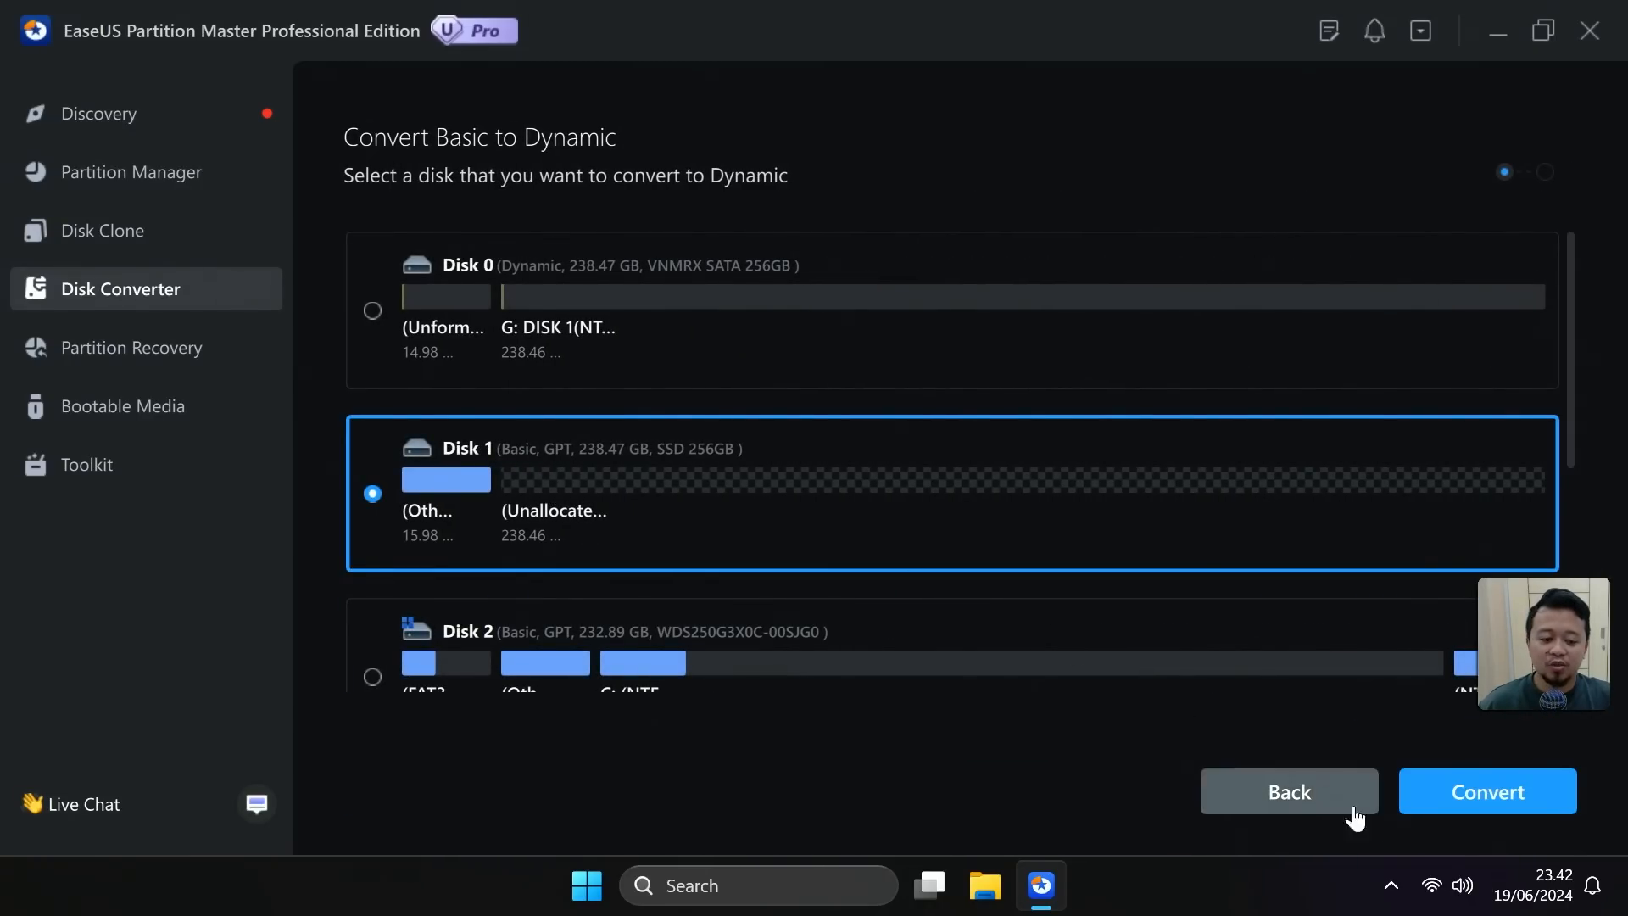
click(1488, 792)
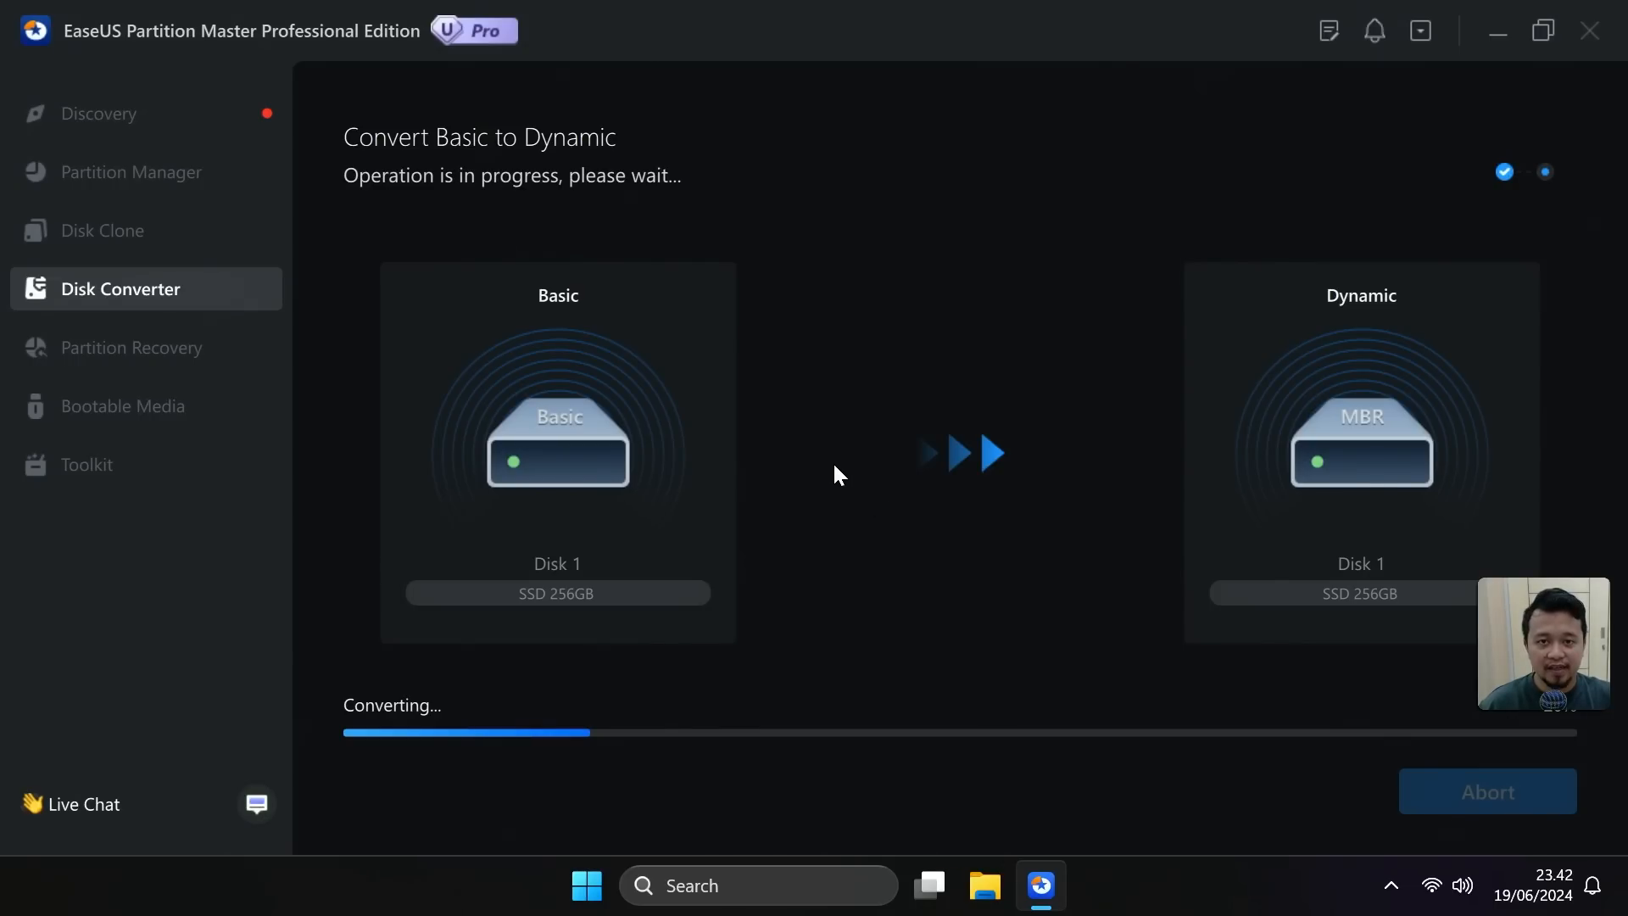
click(890, 502)
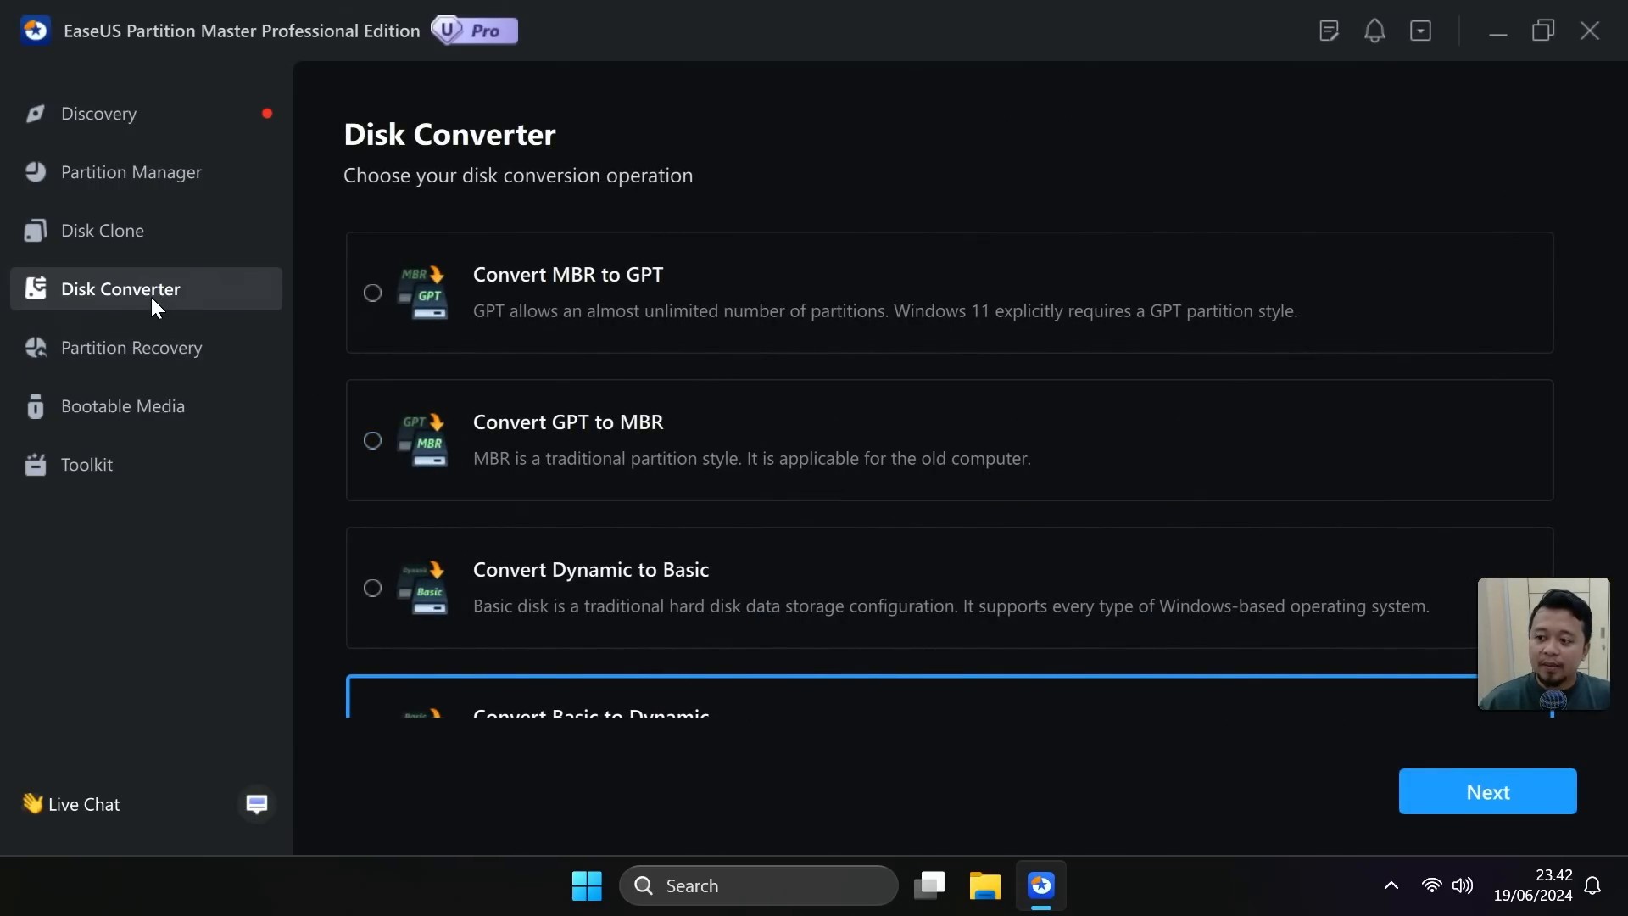
Delete the G: DISK 1 volume on Disk 0 in the Partition Manager and execute the queued task
click(130, 173)
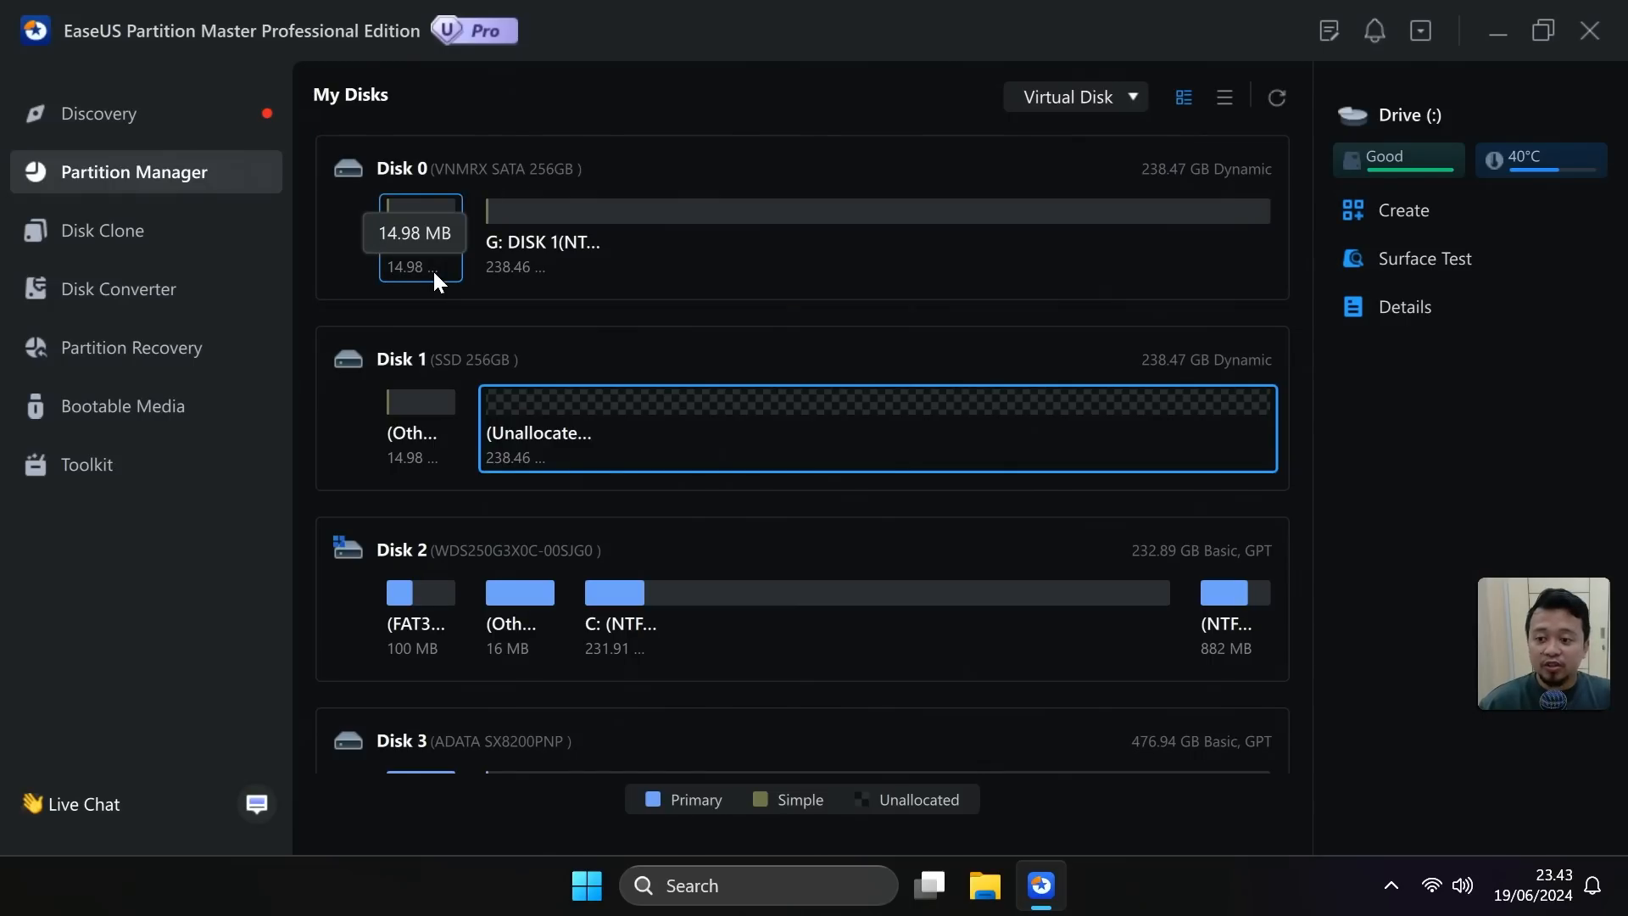
click(580, 217)
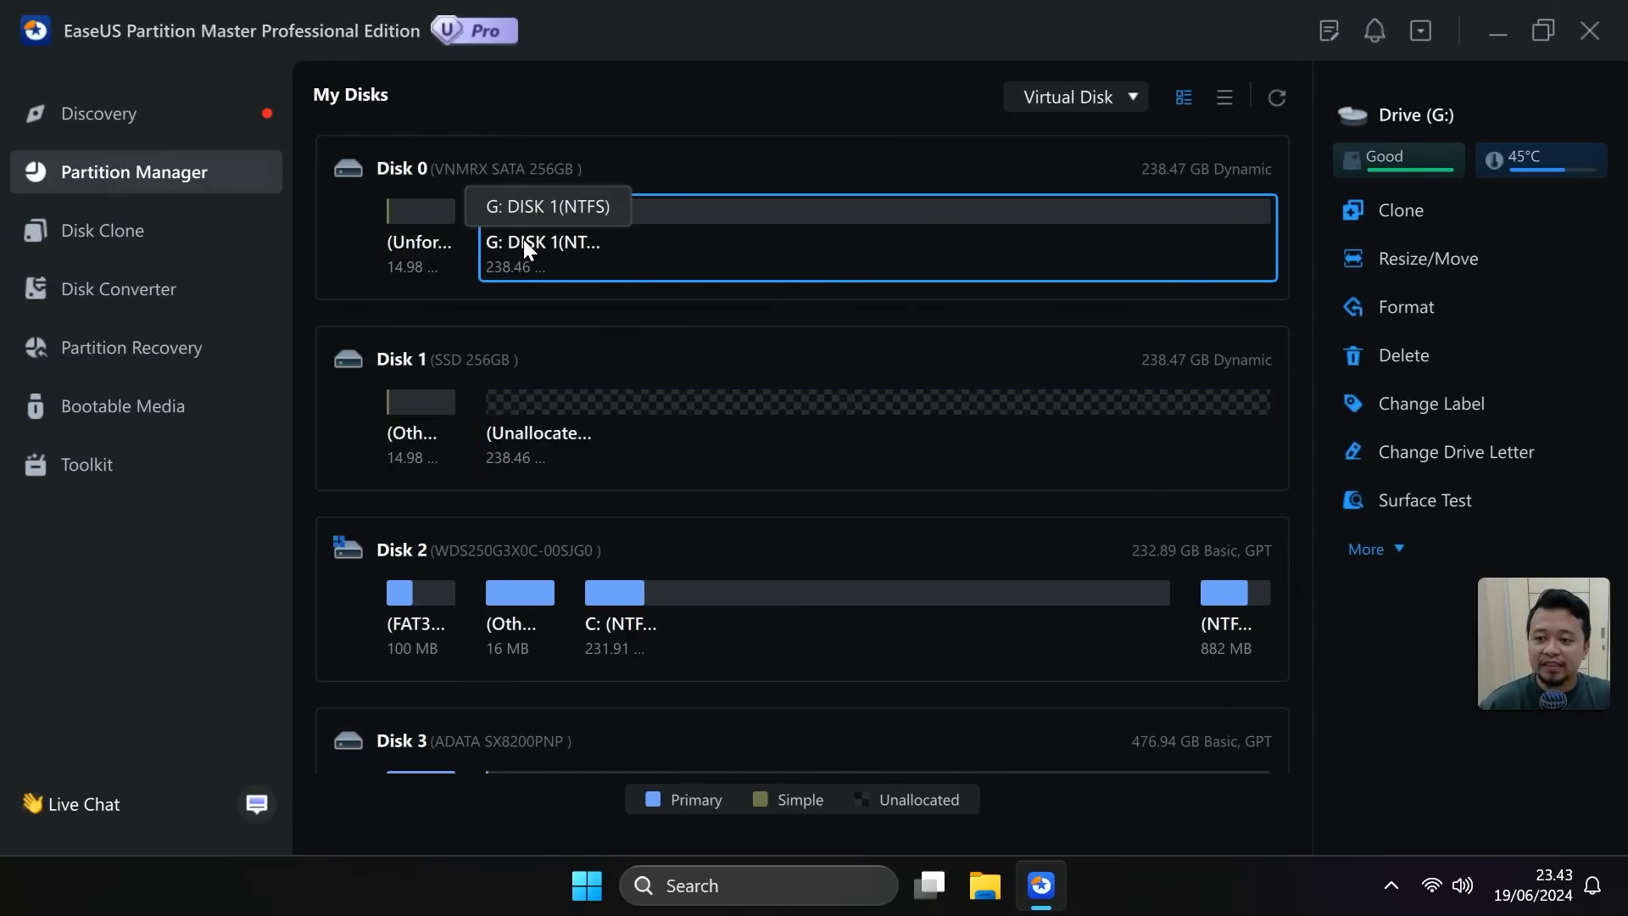
right_click(602, 211)
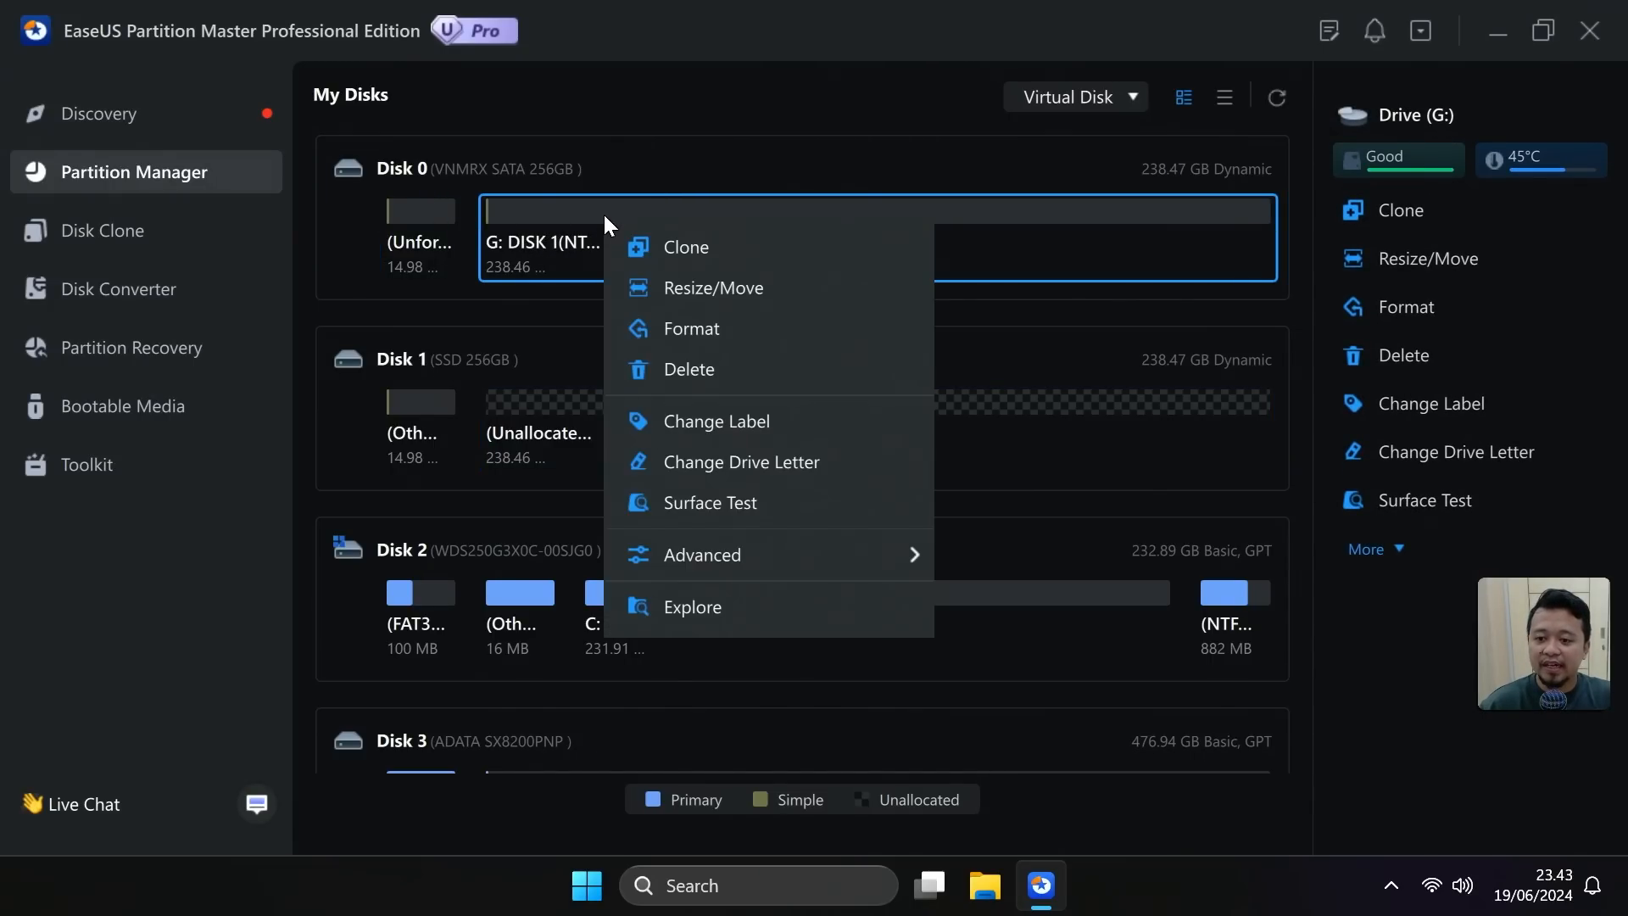
click(694, 366)
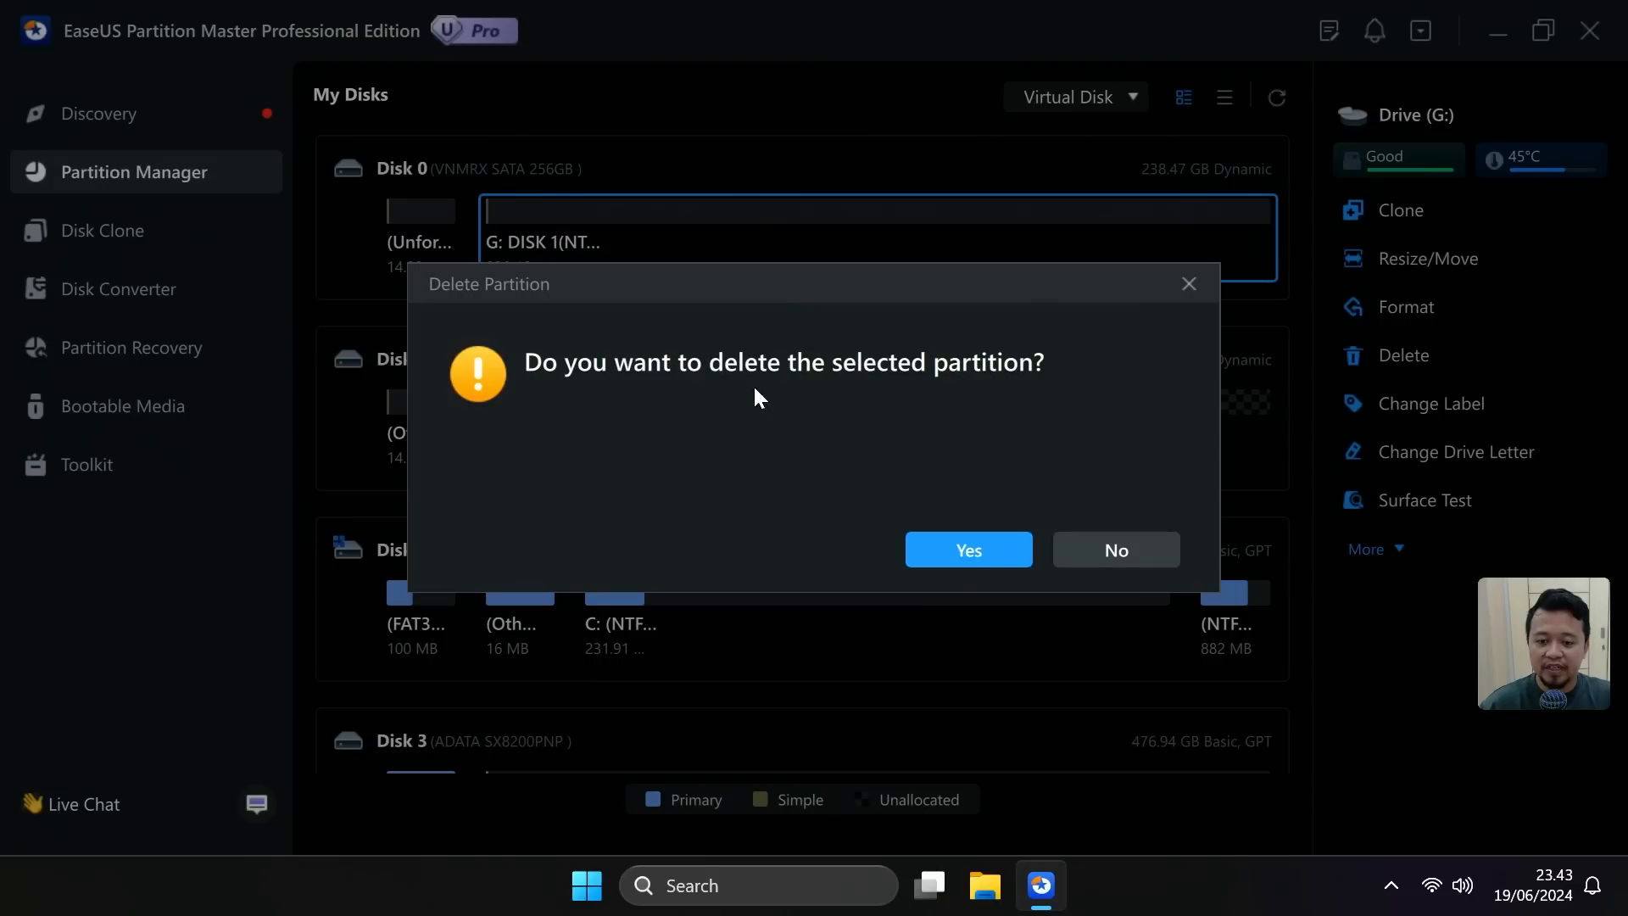
click(930, 556)
click(1071, 546)
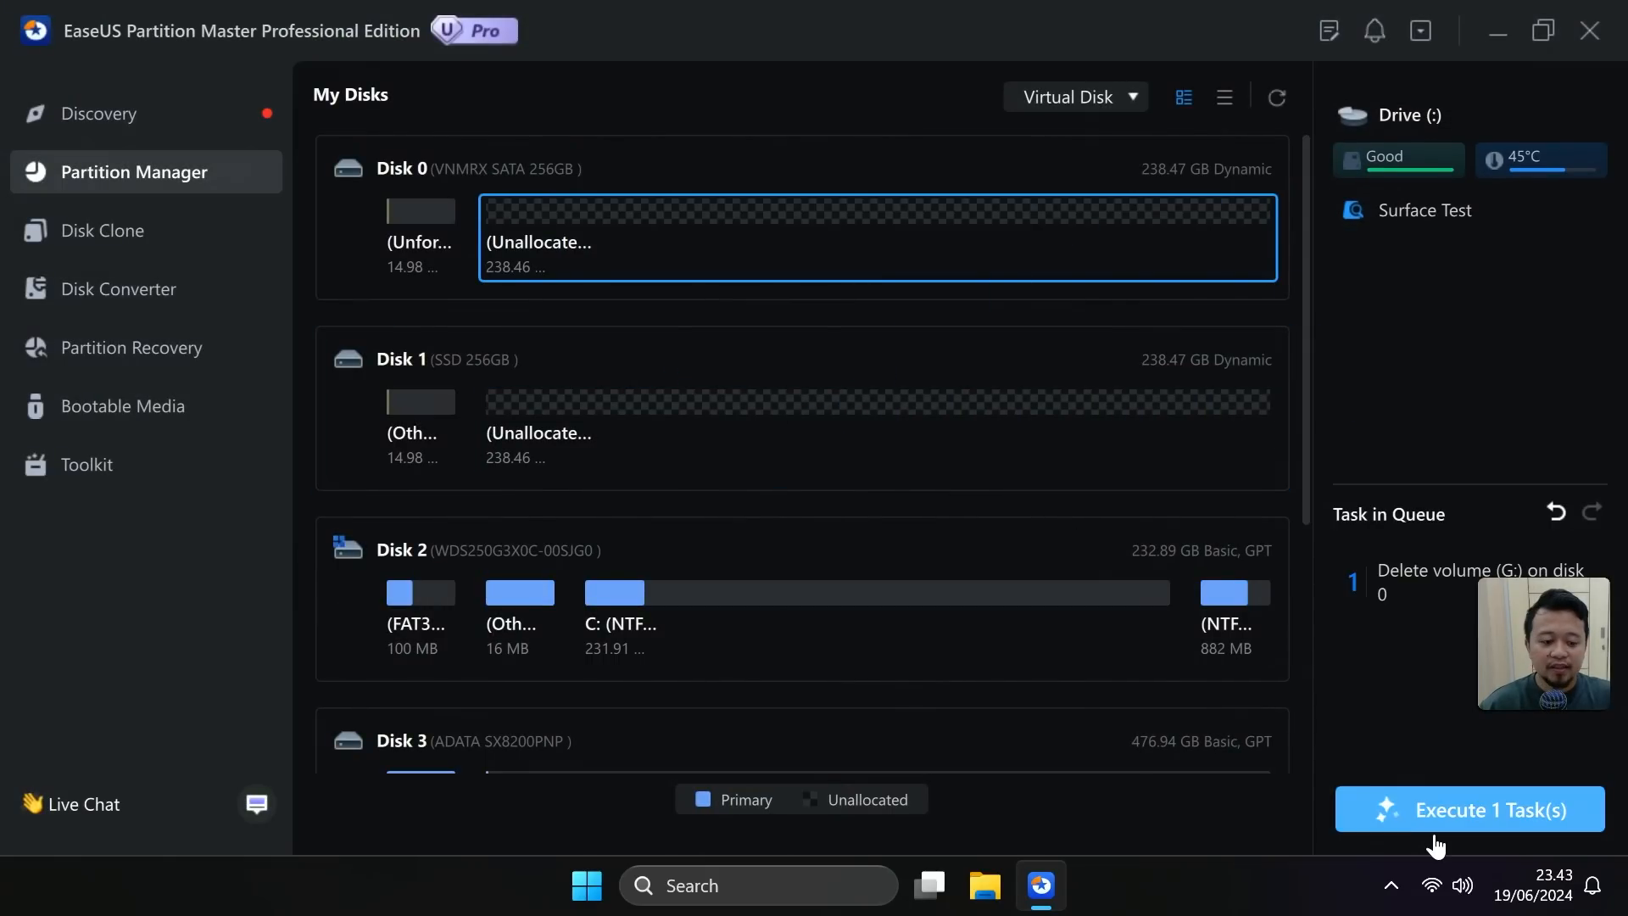
click(1435, 811)
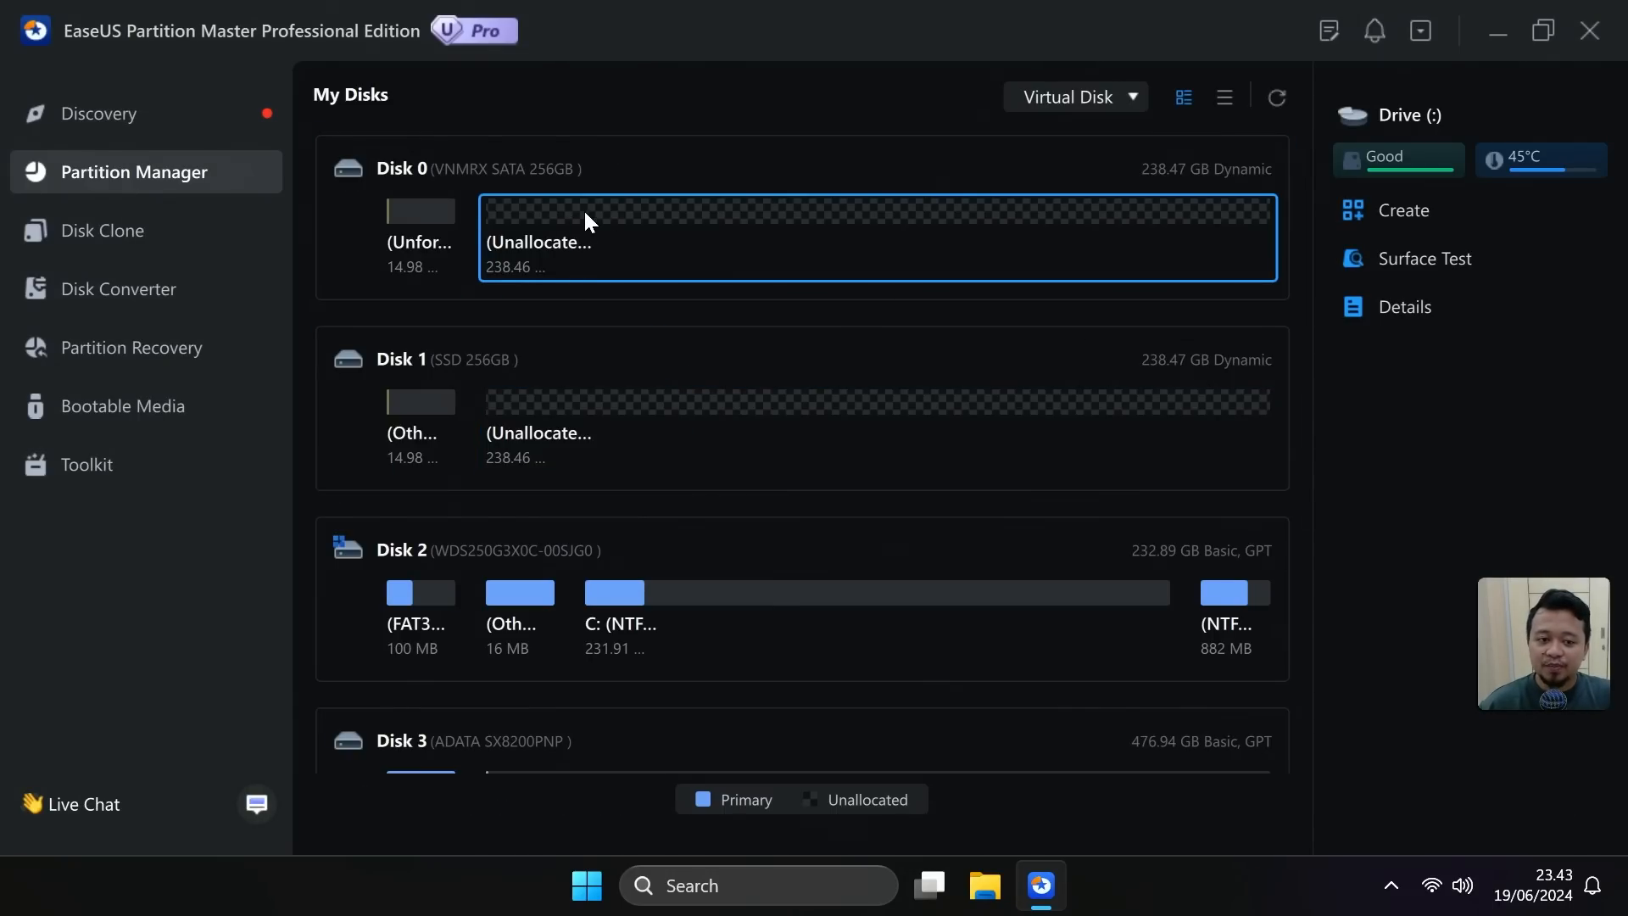
Start creating a striped volume from Disk 0's unallocated space, with Disk 0 and Disk 1 as its member disks
click(1401, 211)
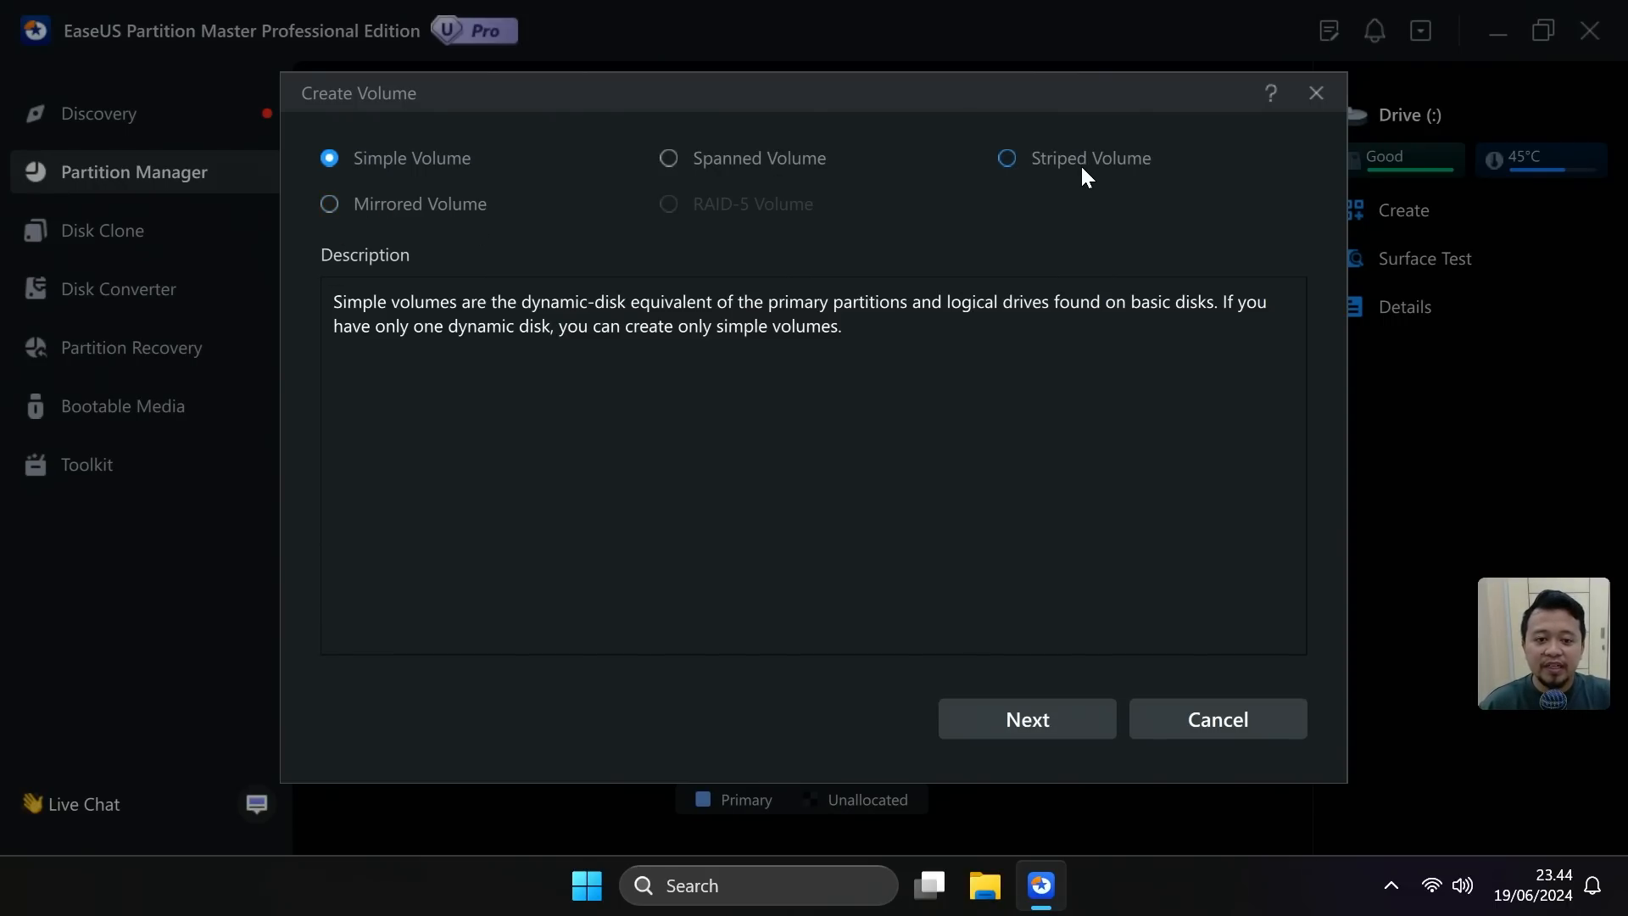
click(1057, 159)
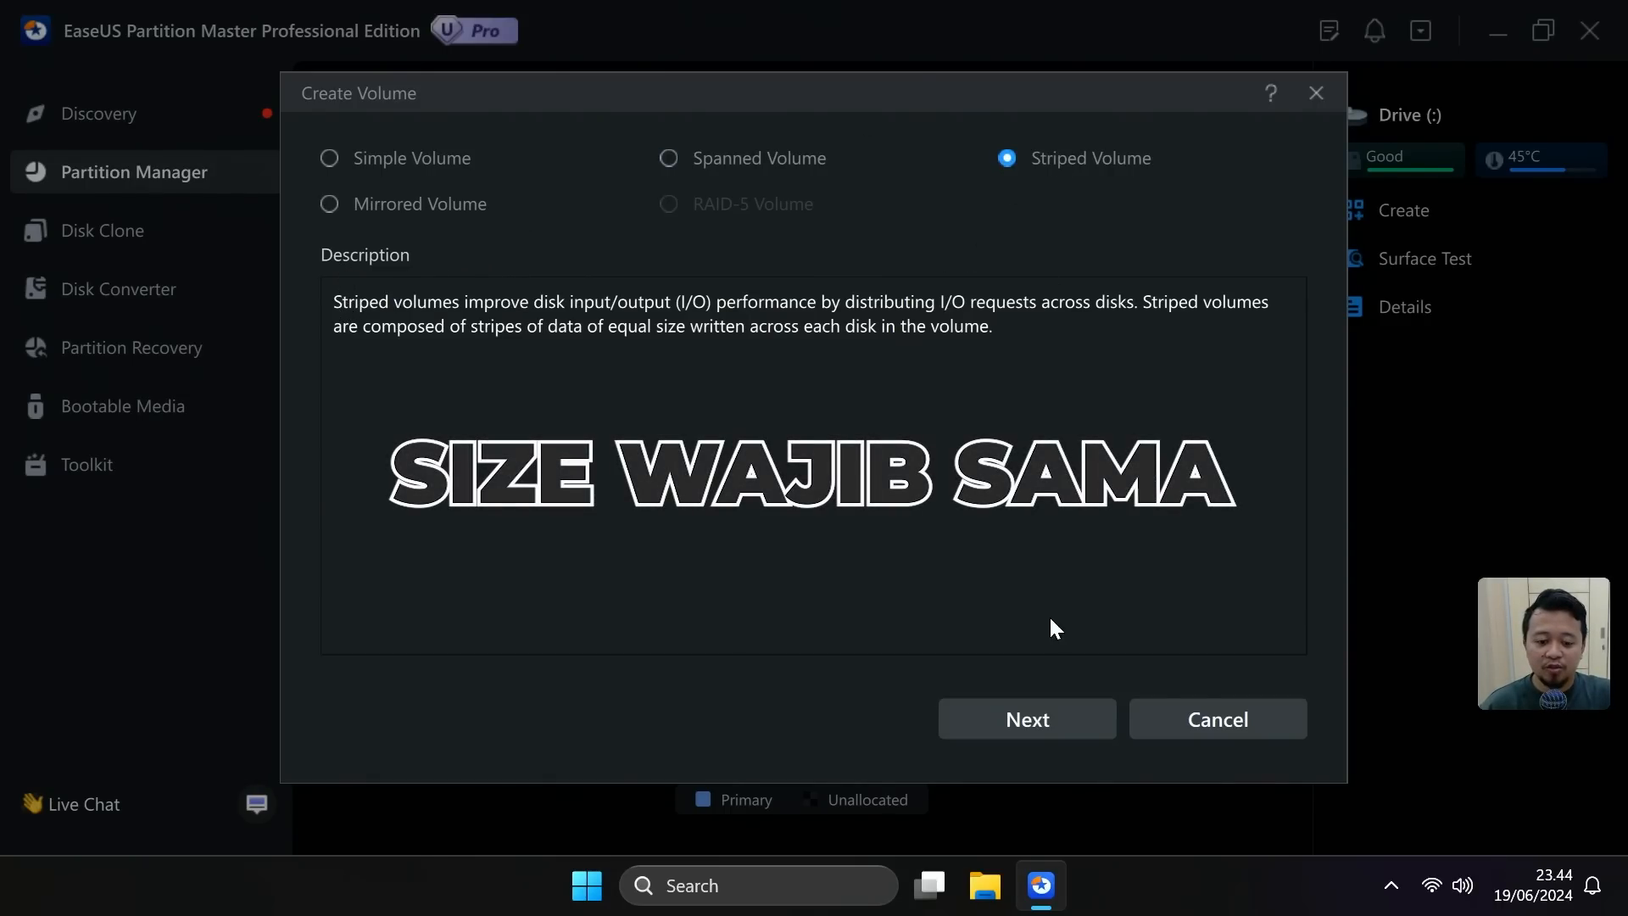
click(1028, 722)
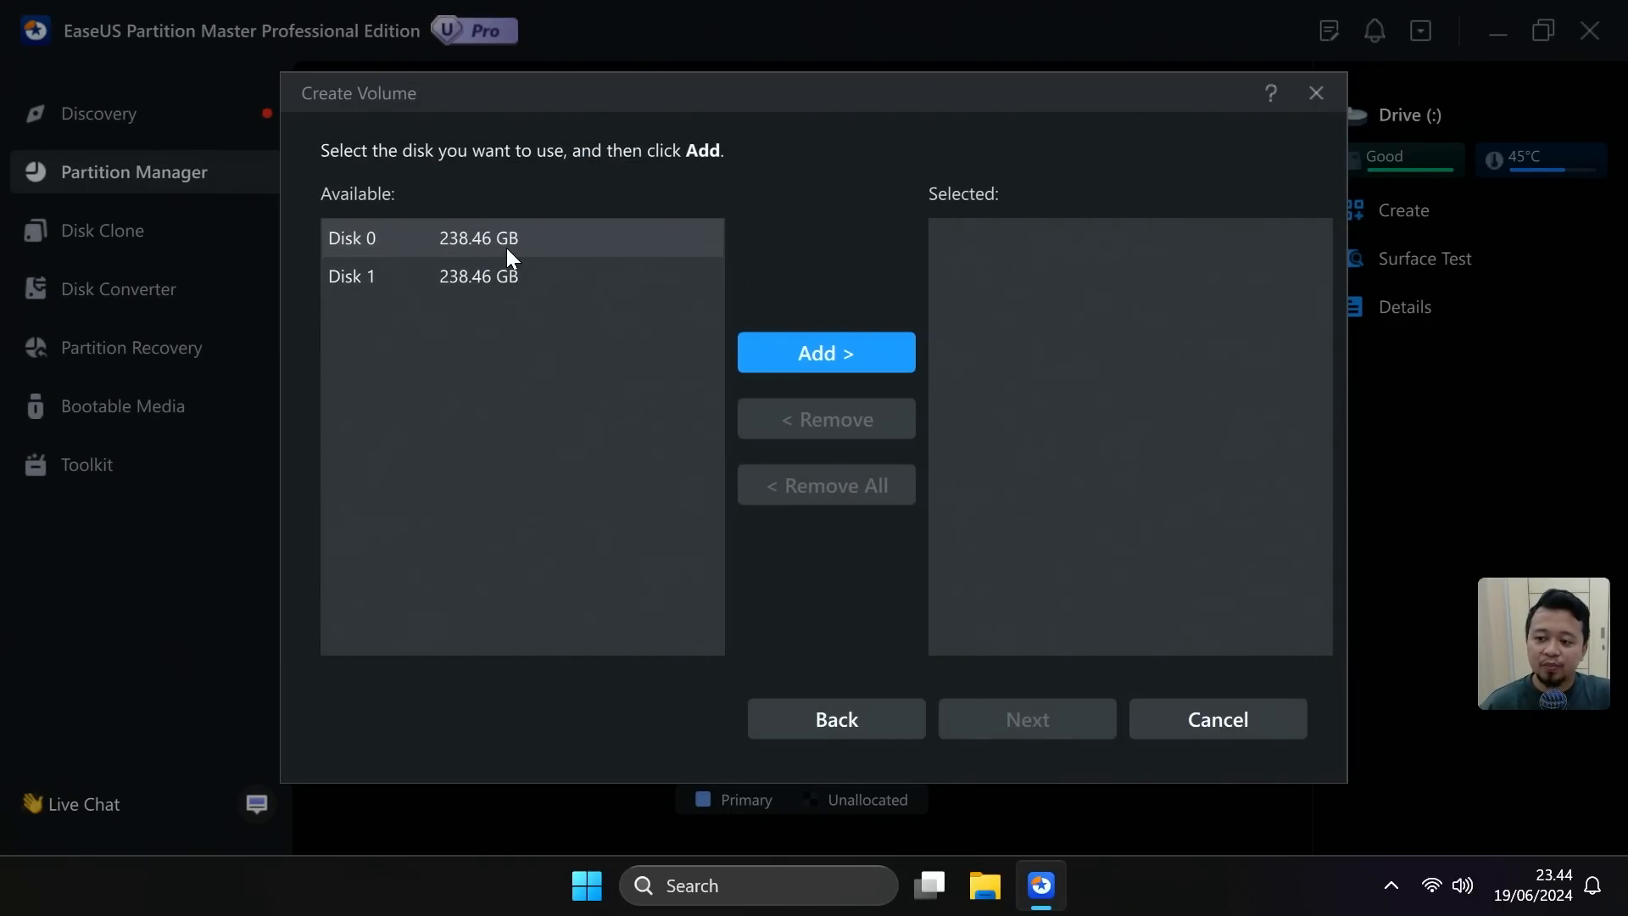
click(839, 366)
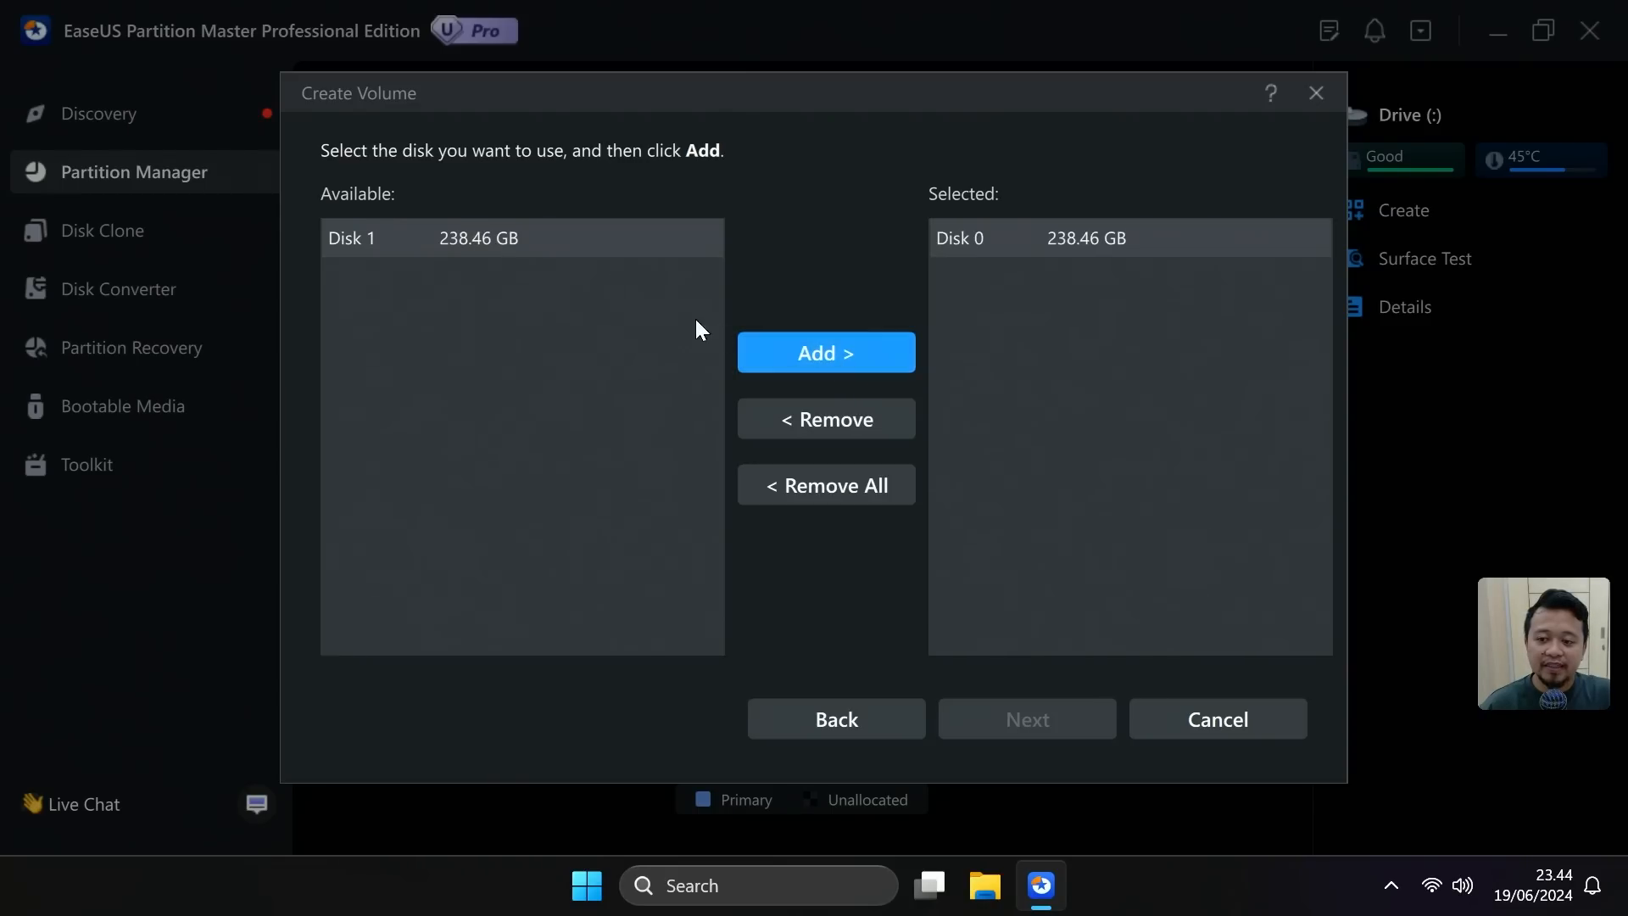
click(819, 354)
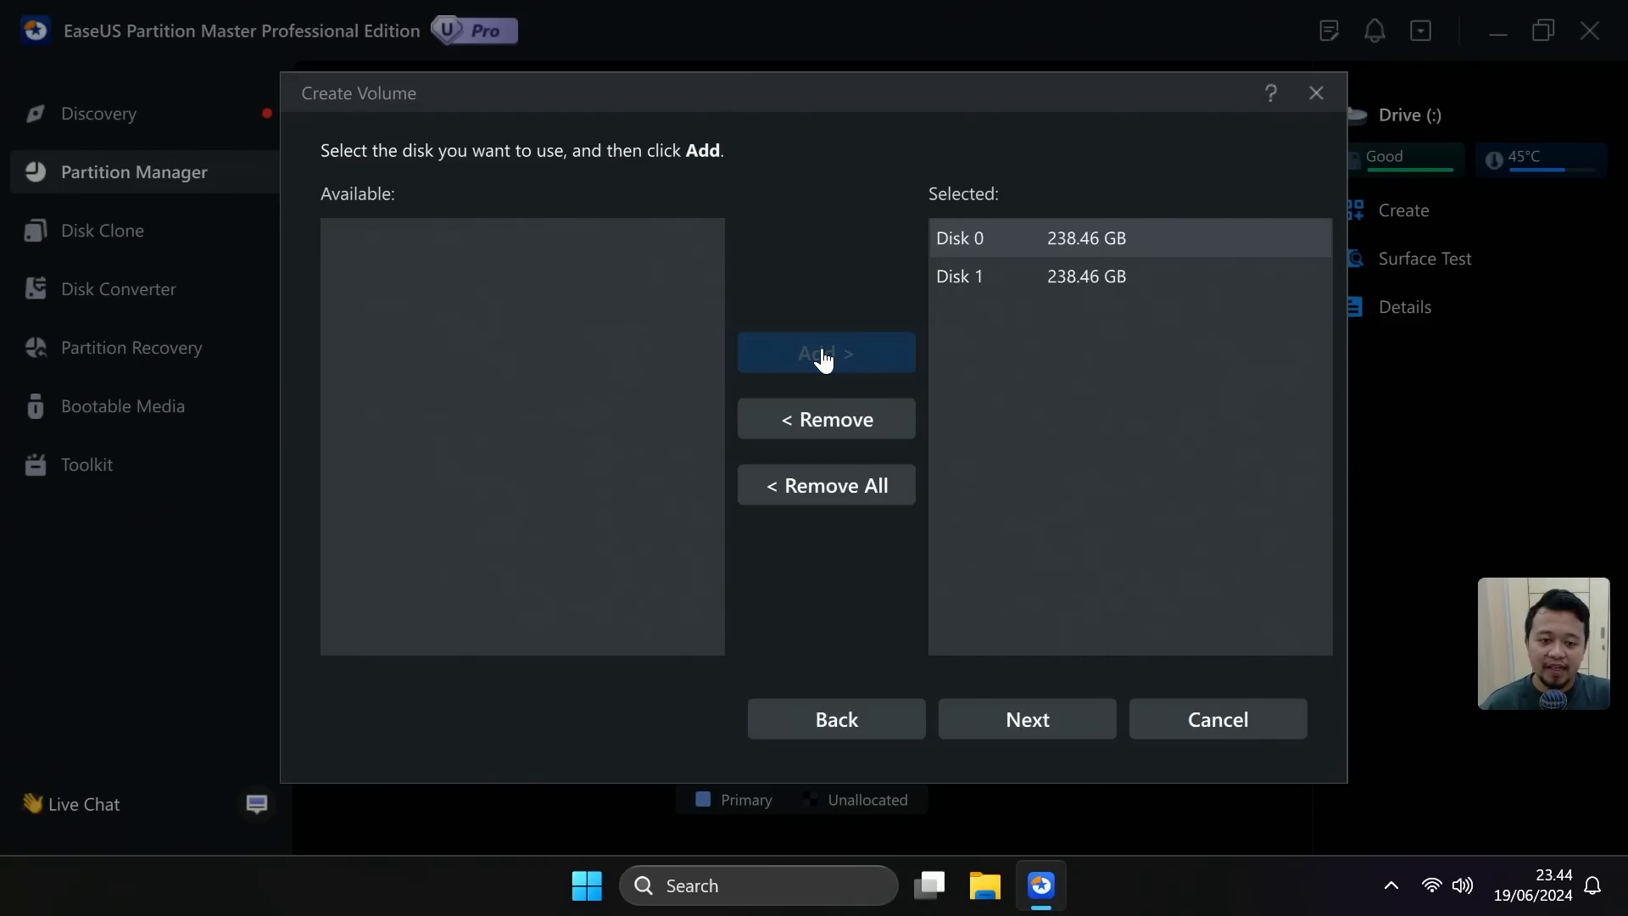
click(1060, 736)
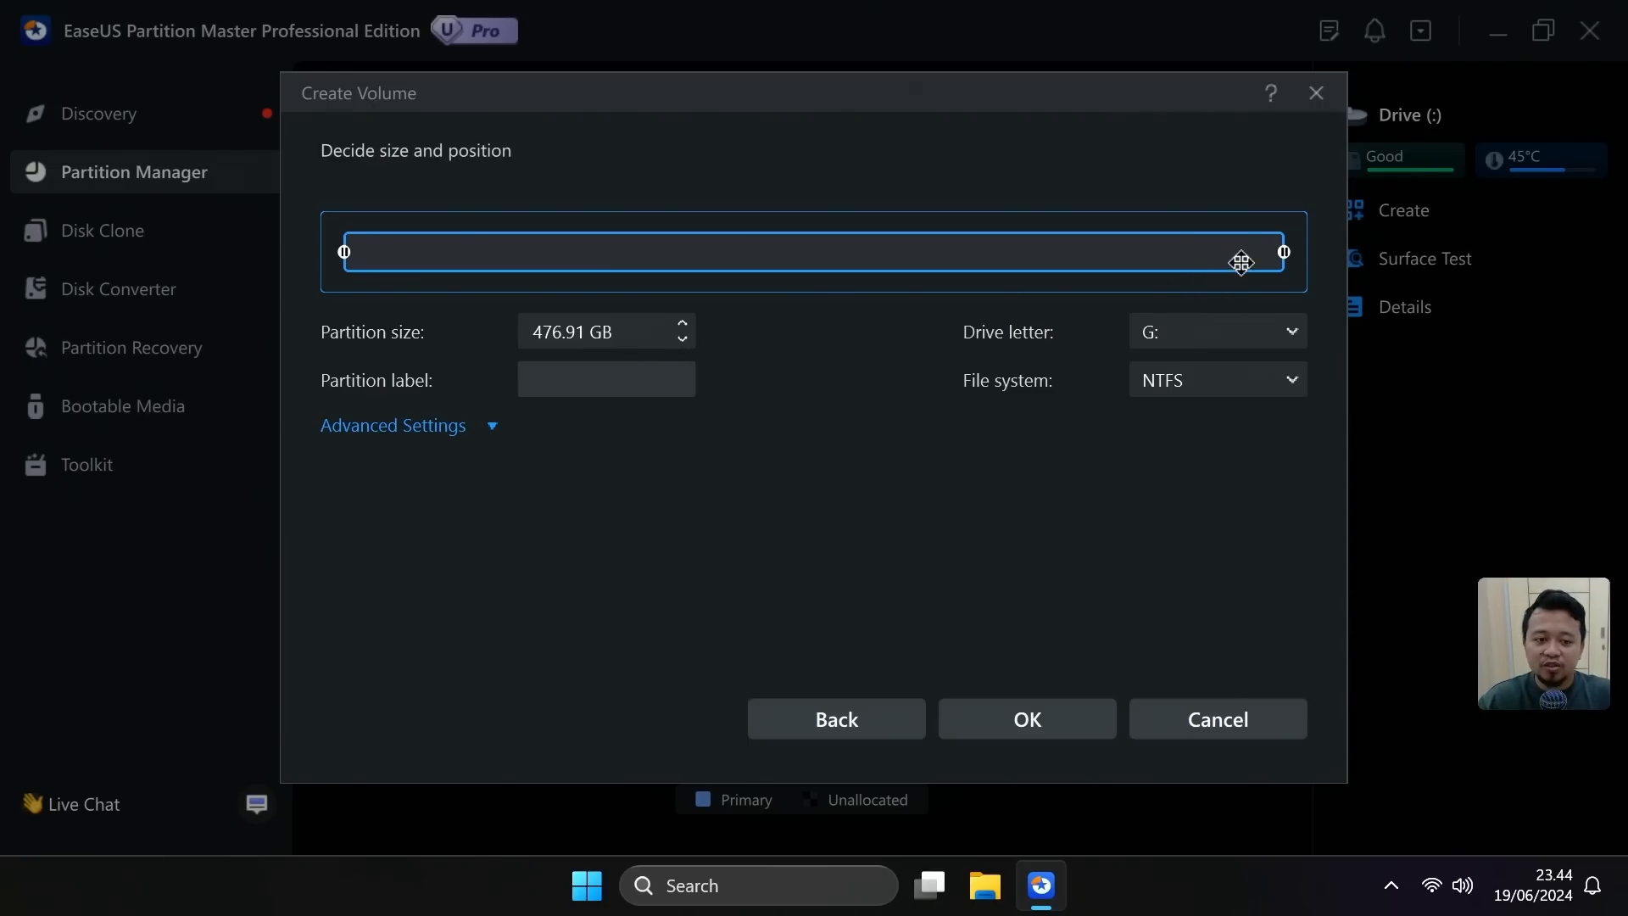
Create the striped volume at the full 476.91 GB with drive letter G: and NTFS, and execute the task
drag(1283, 252, 1350, 287)
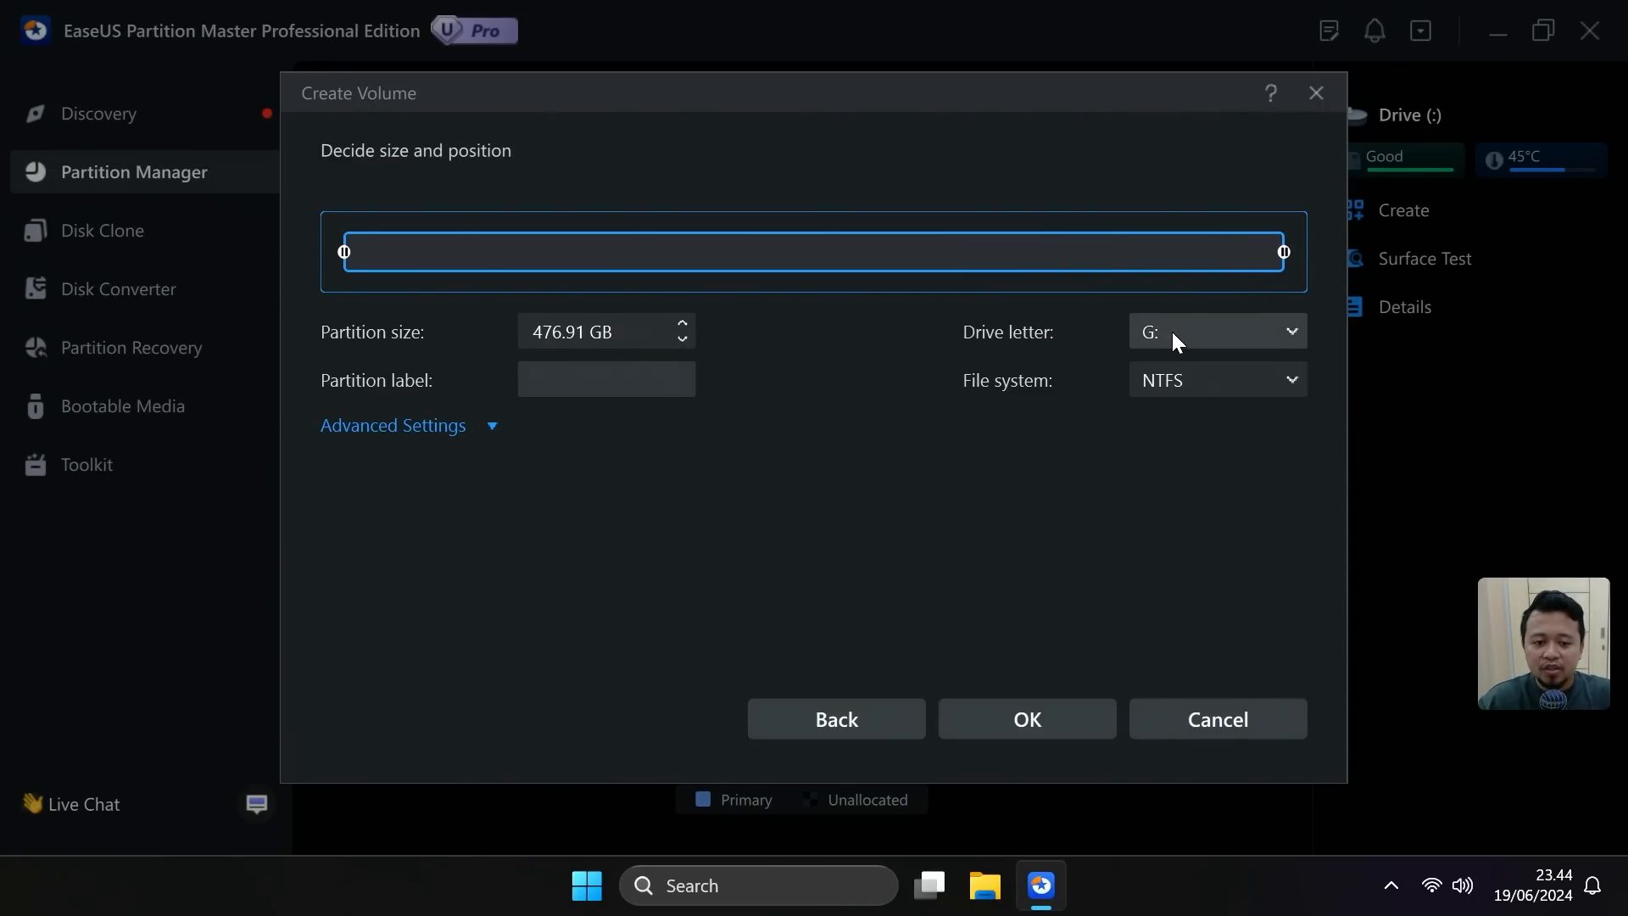
click(1182, 377)
click(1067, 407)
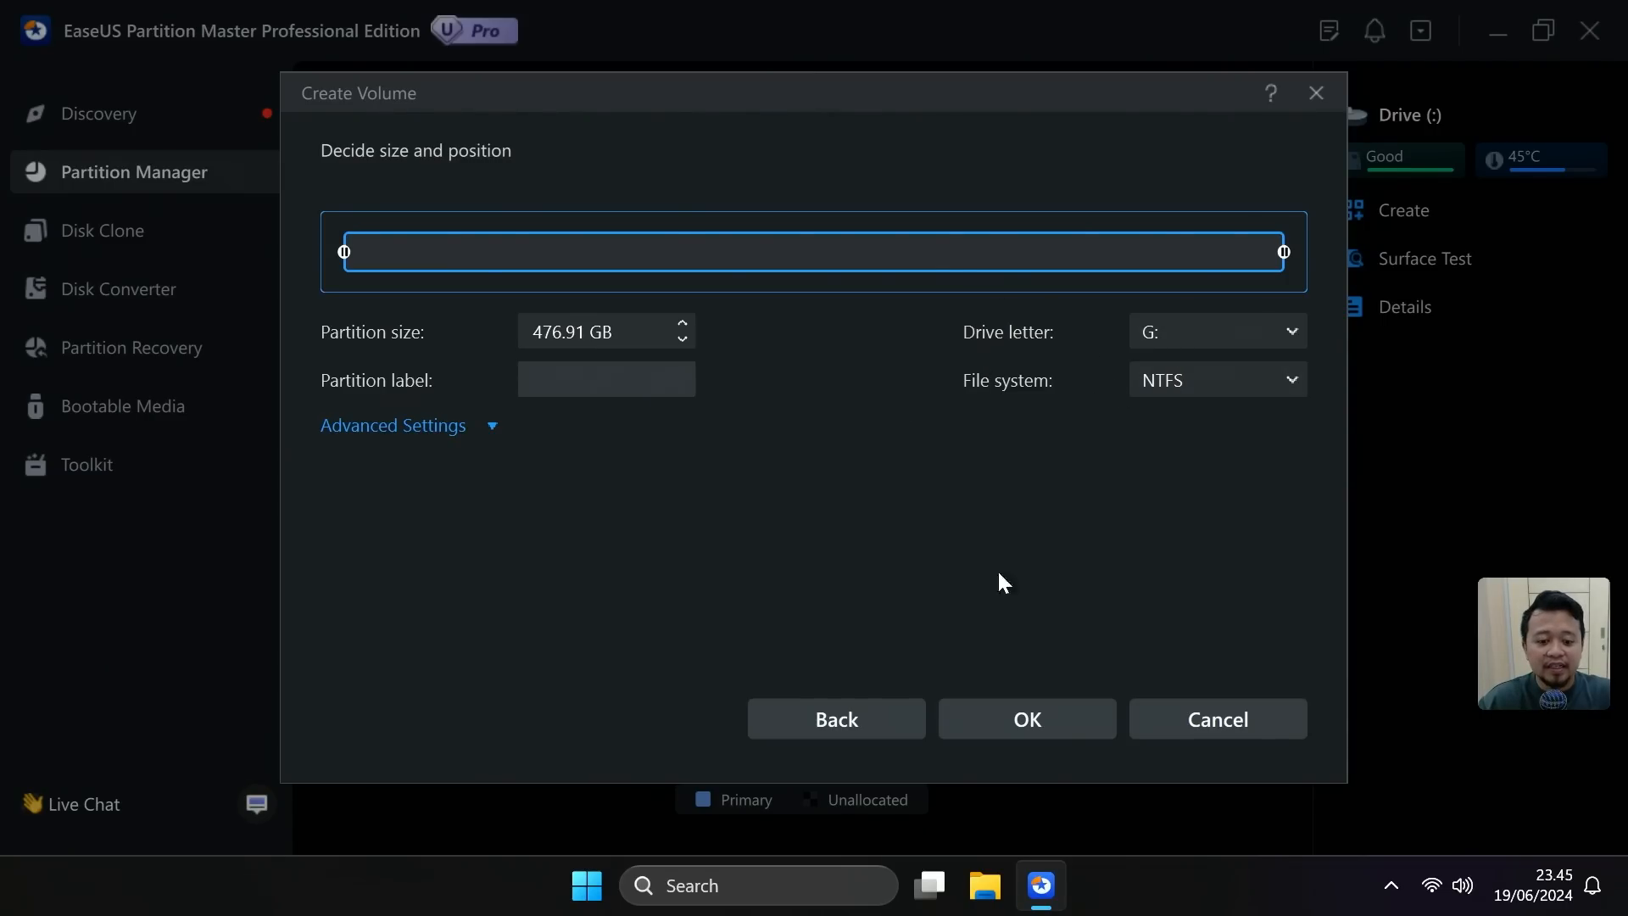
click(979, 721)
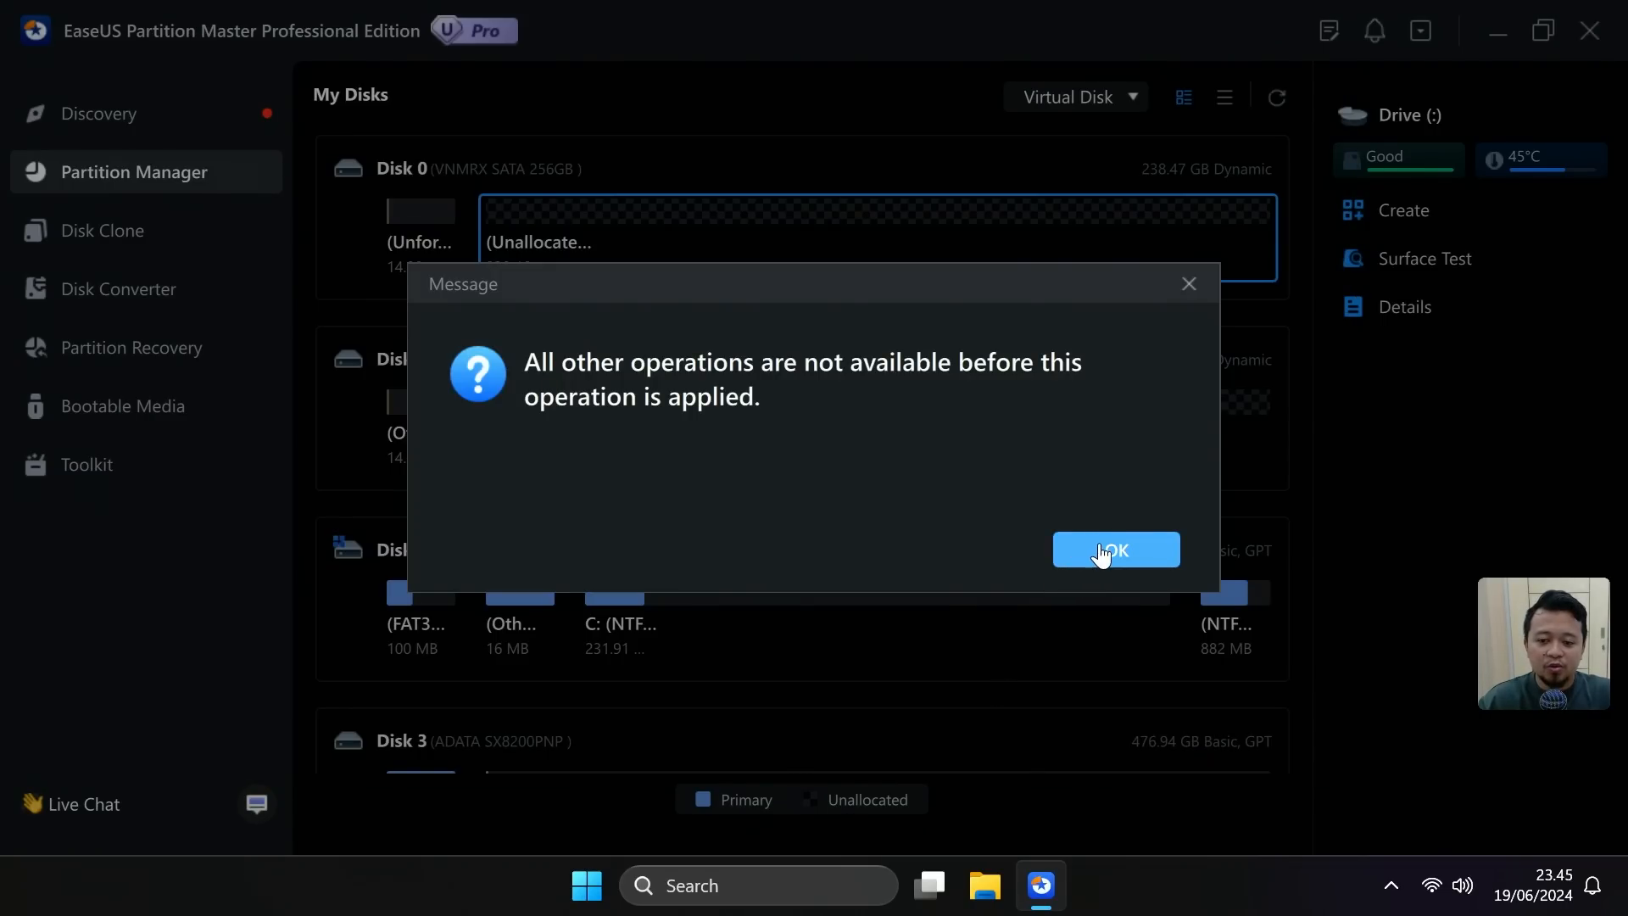
click(1100, 552)
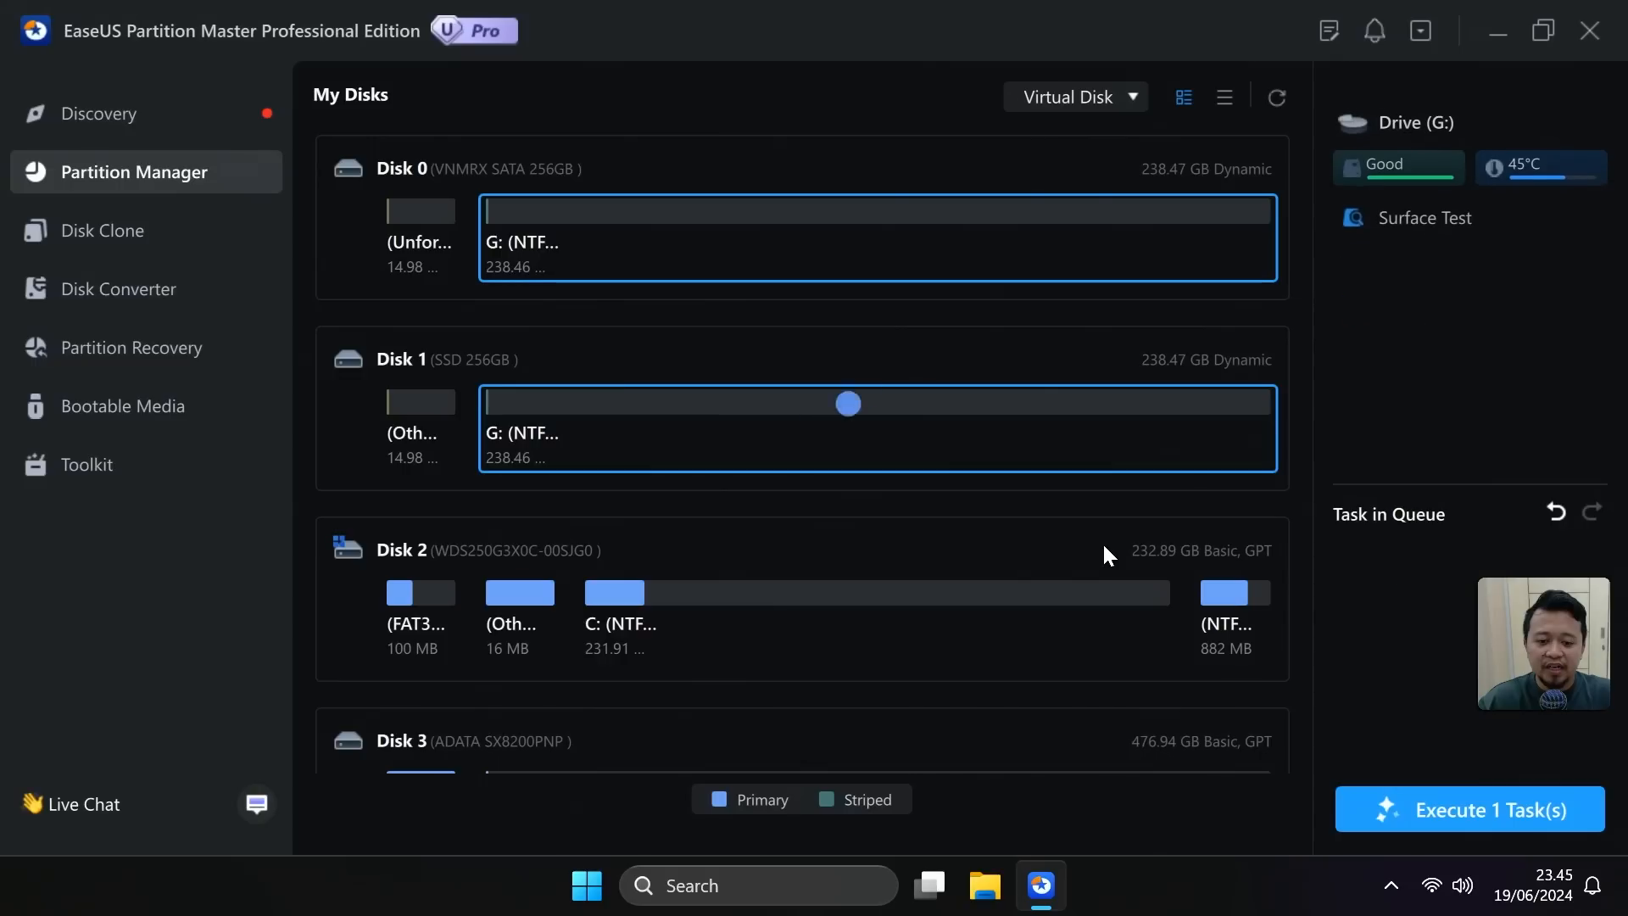
click(1412, 828)
click(951, 669)
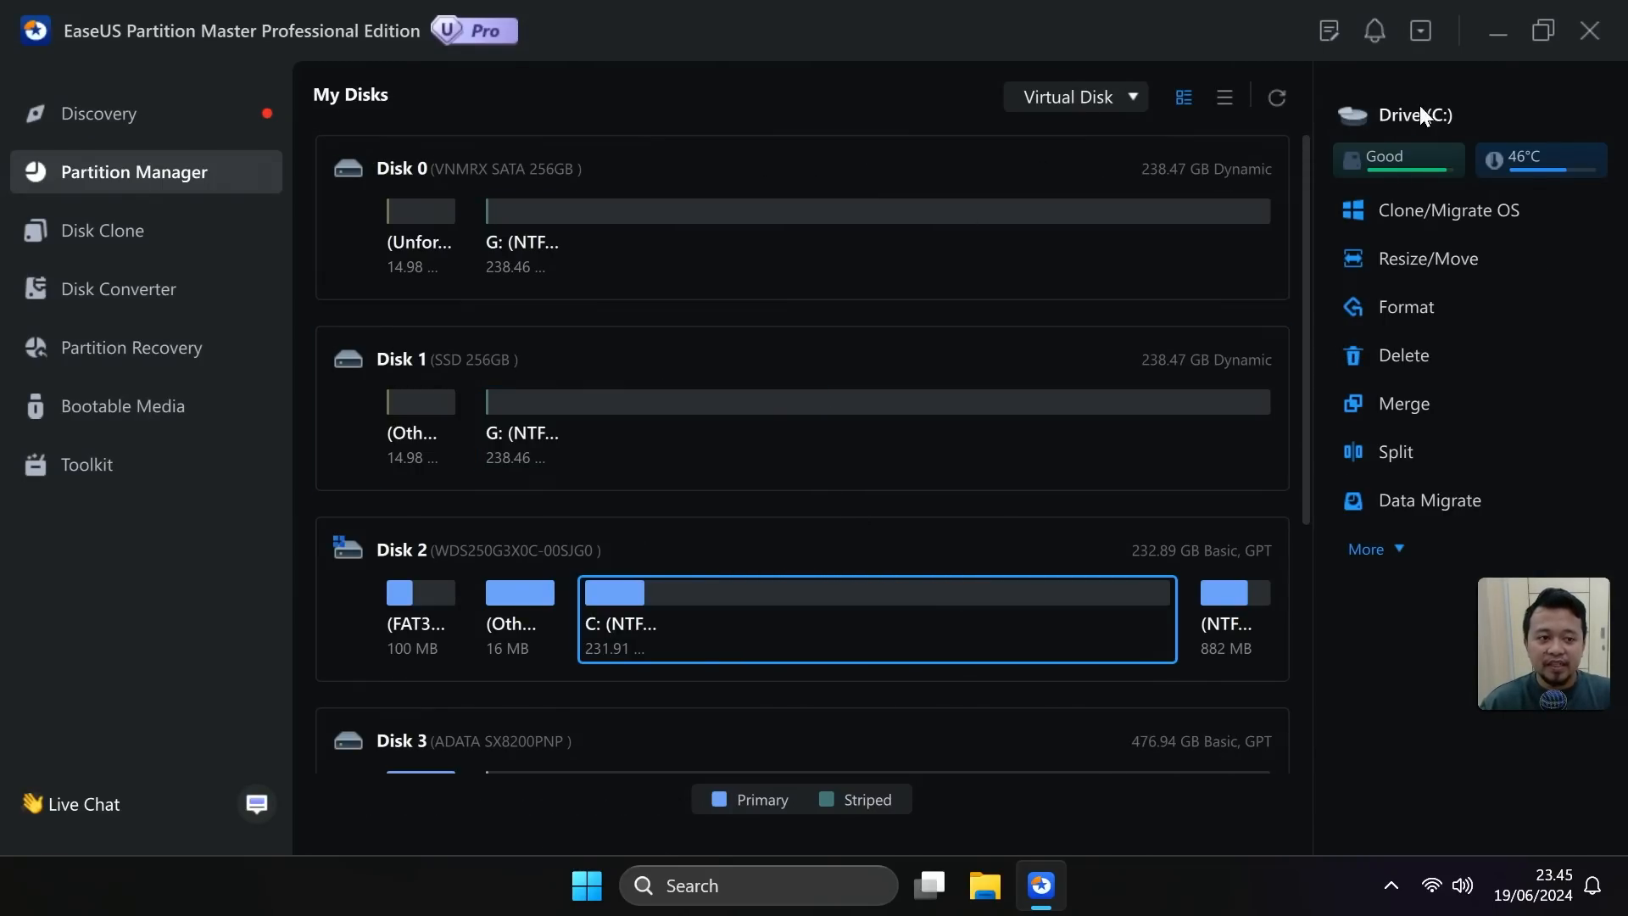
Switch to File Explorer and check the capacity of the striped G: drive in This PC
click(1498, 31)
click(983, 883)
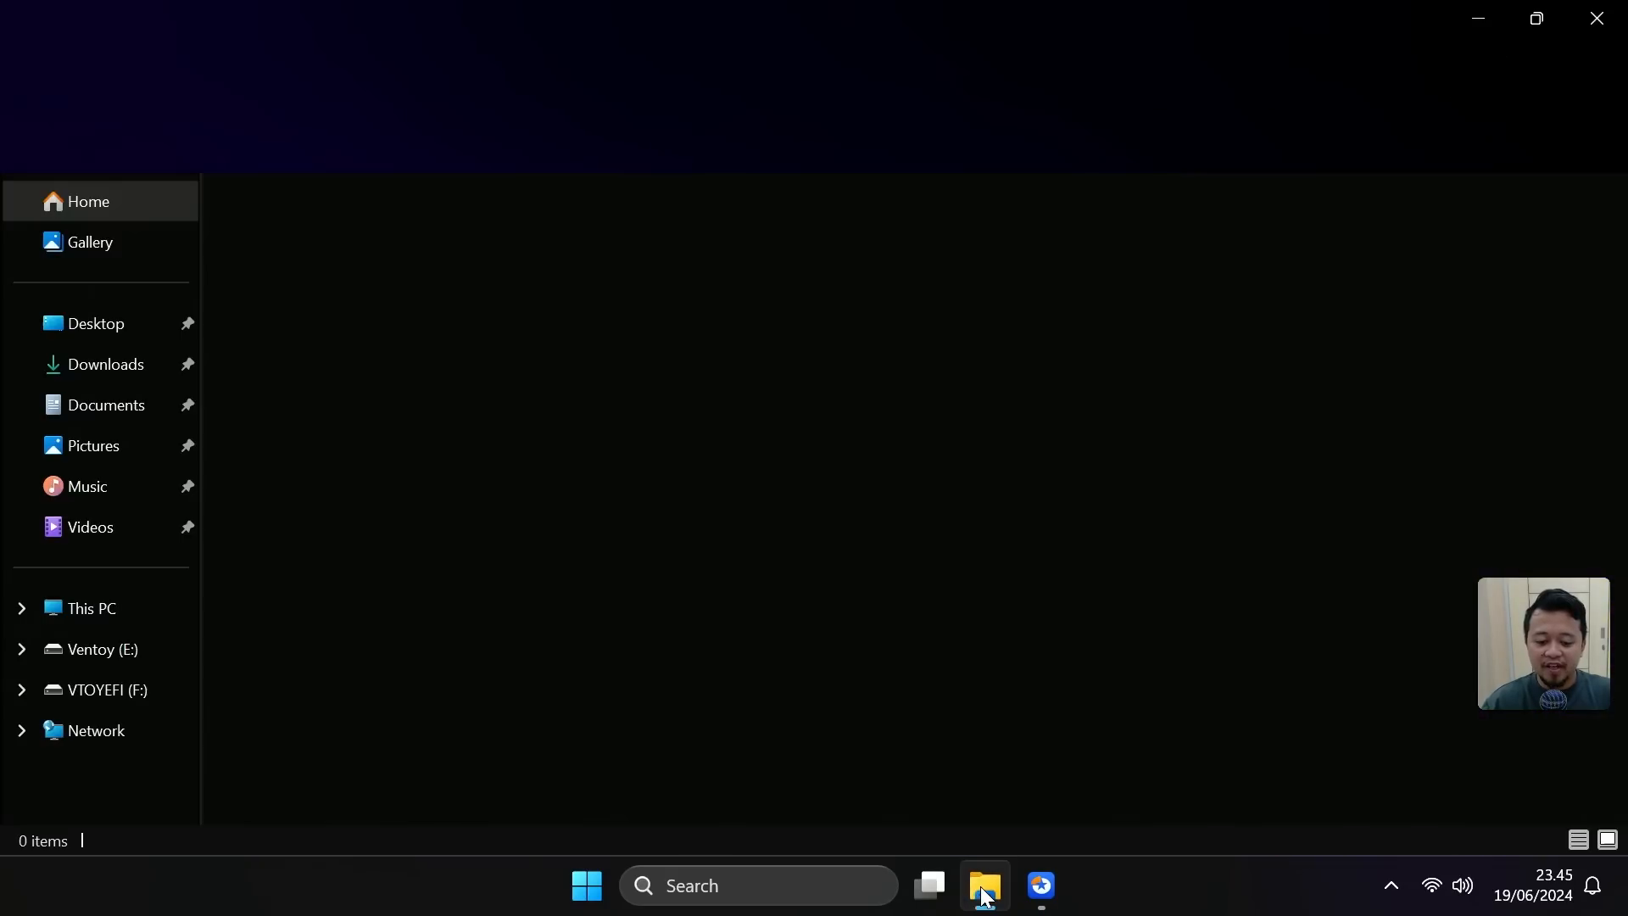
click(154, 608)
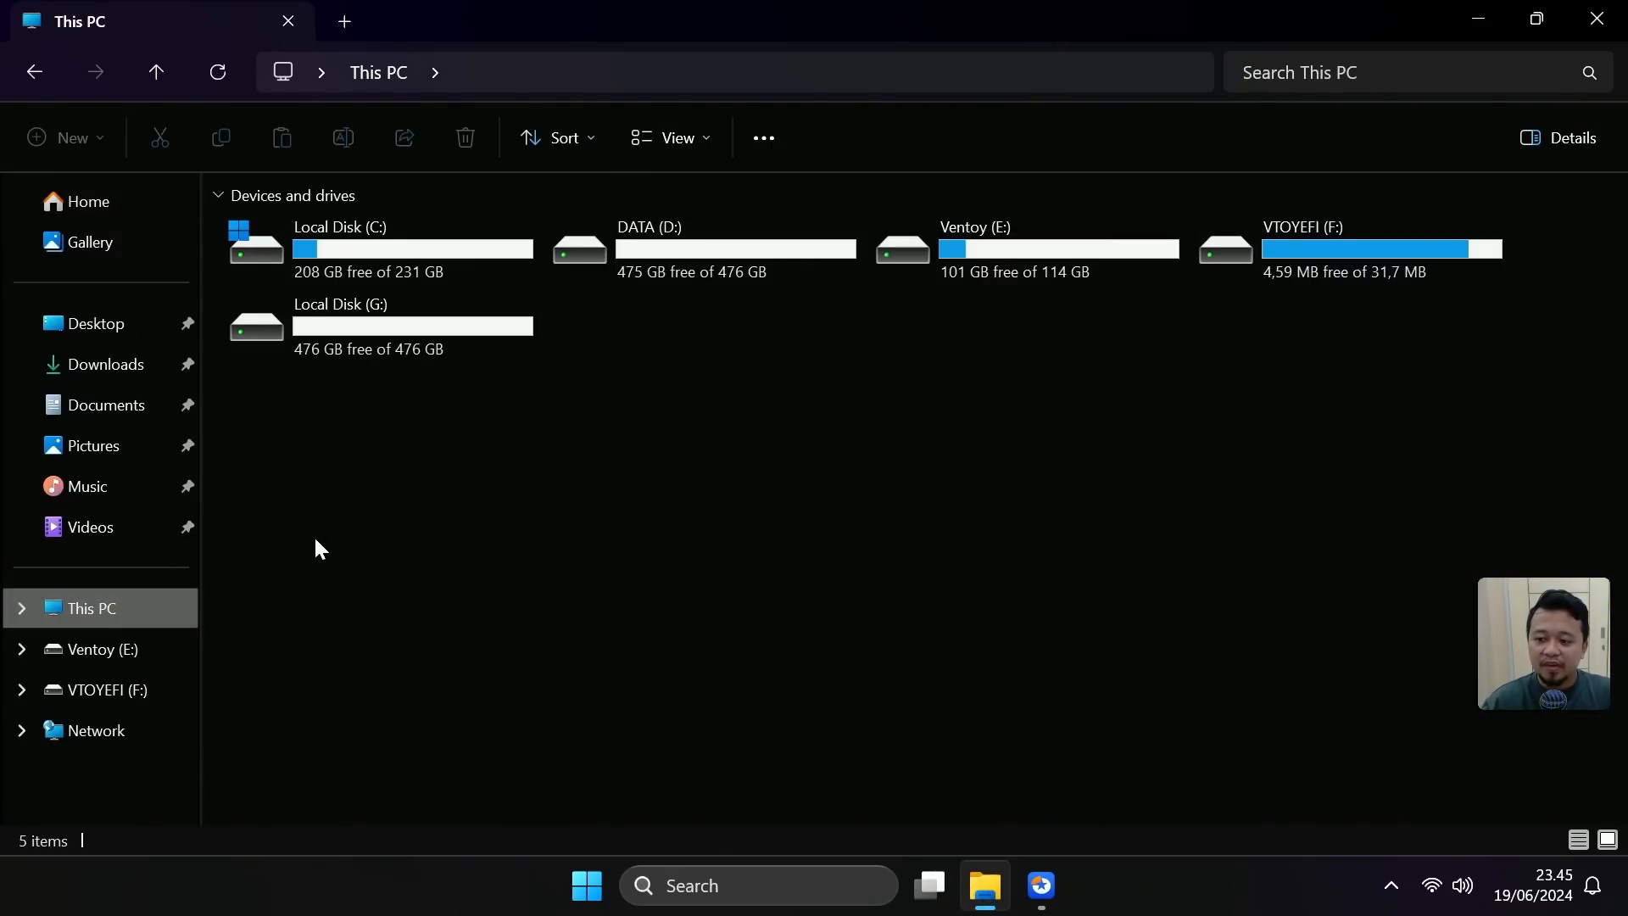
click(395, 341)
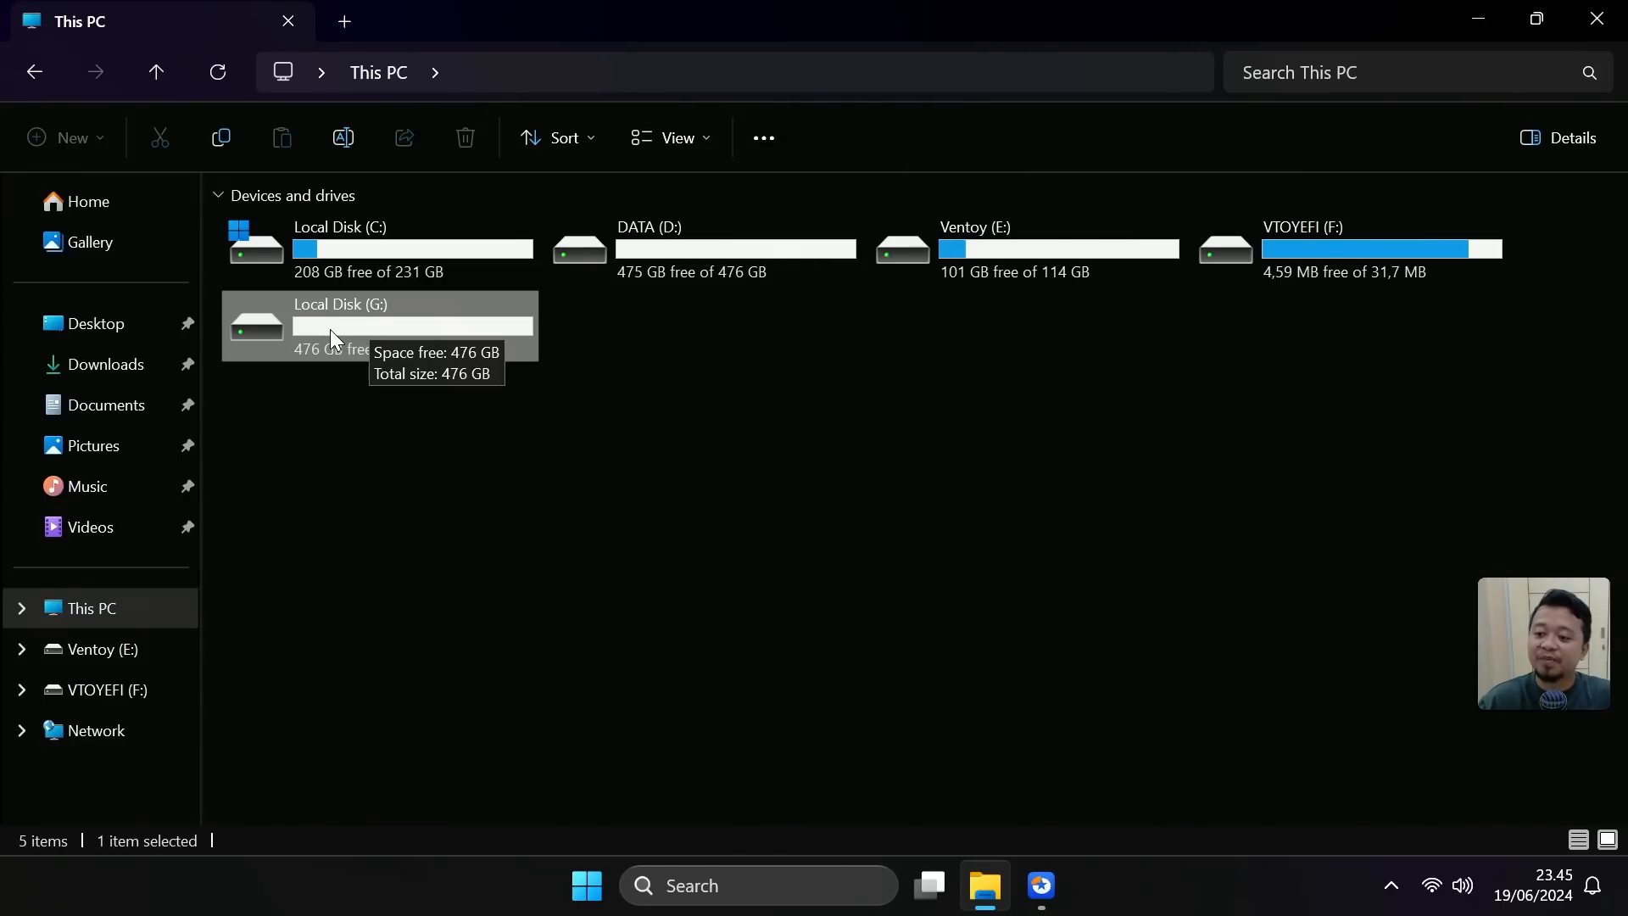
click(333, 429)
click(593, 889)
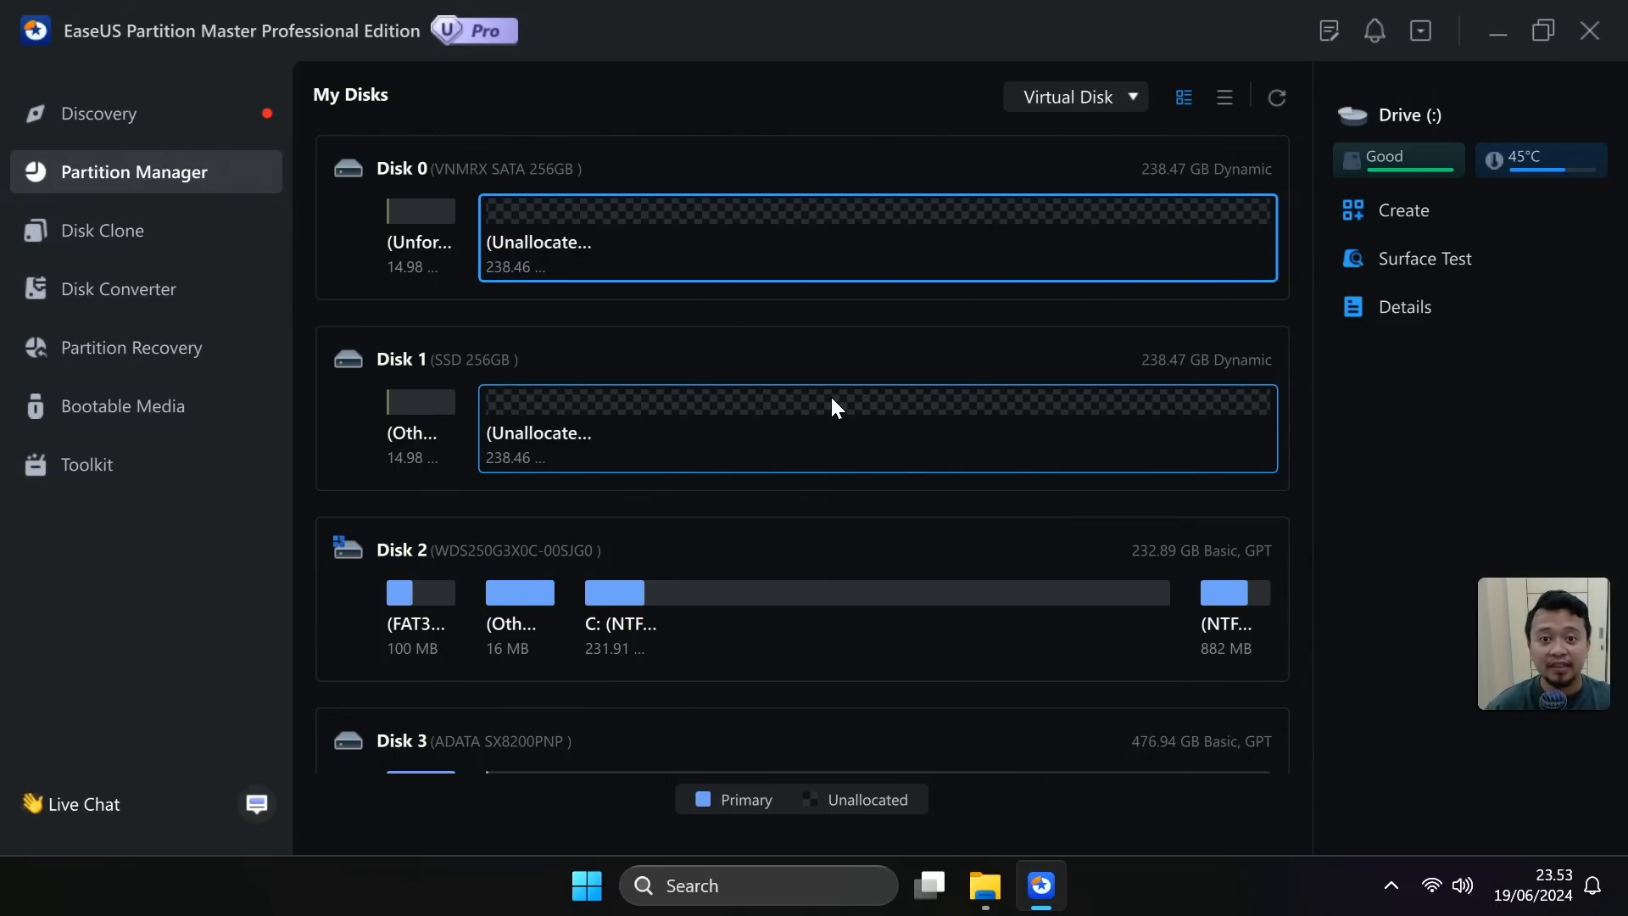
Start creating a spanned volume from Disk 0's unallocated space, combining Disk 0 and Disk 1
click(728, 141)
click(690, 211)
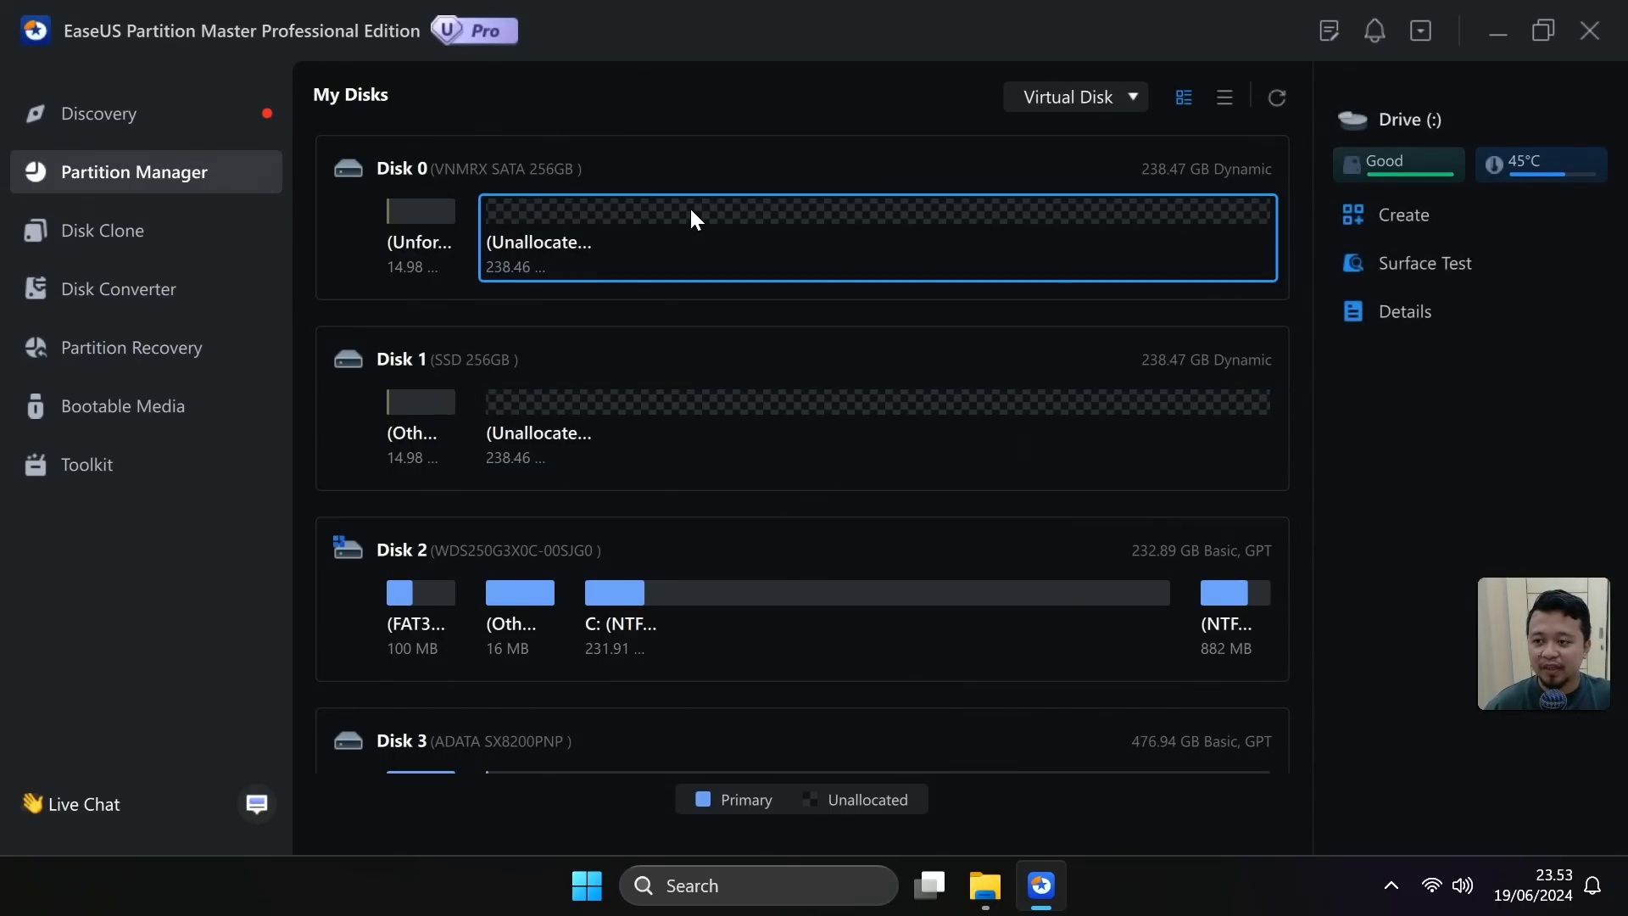
click(618, 432)
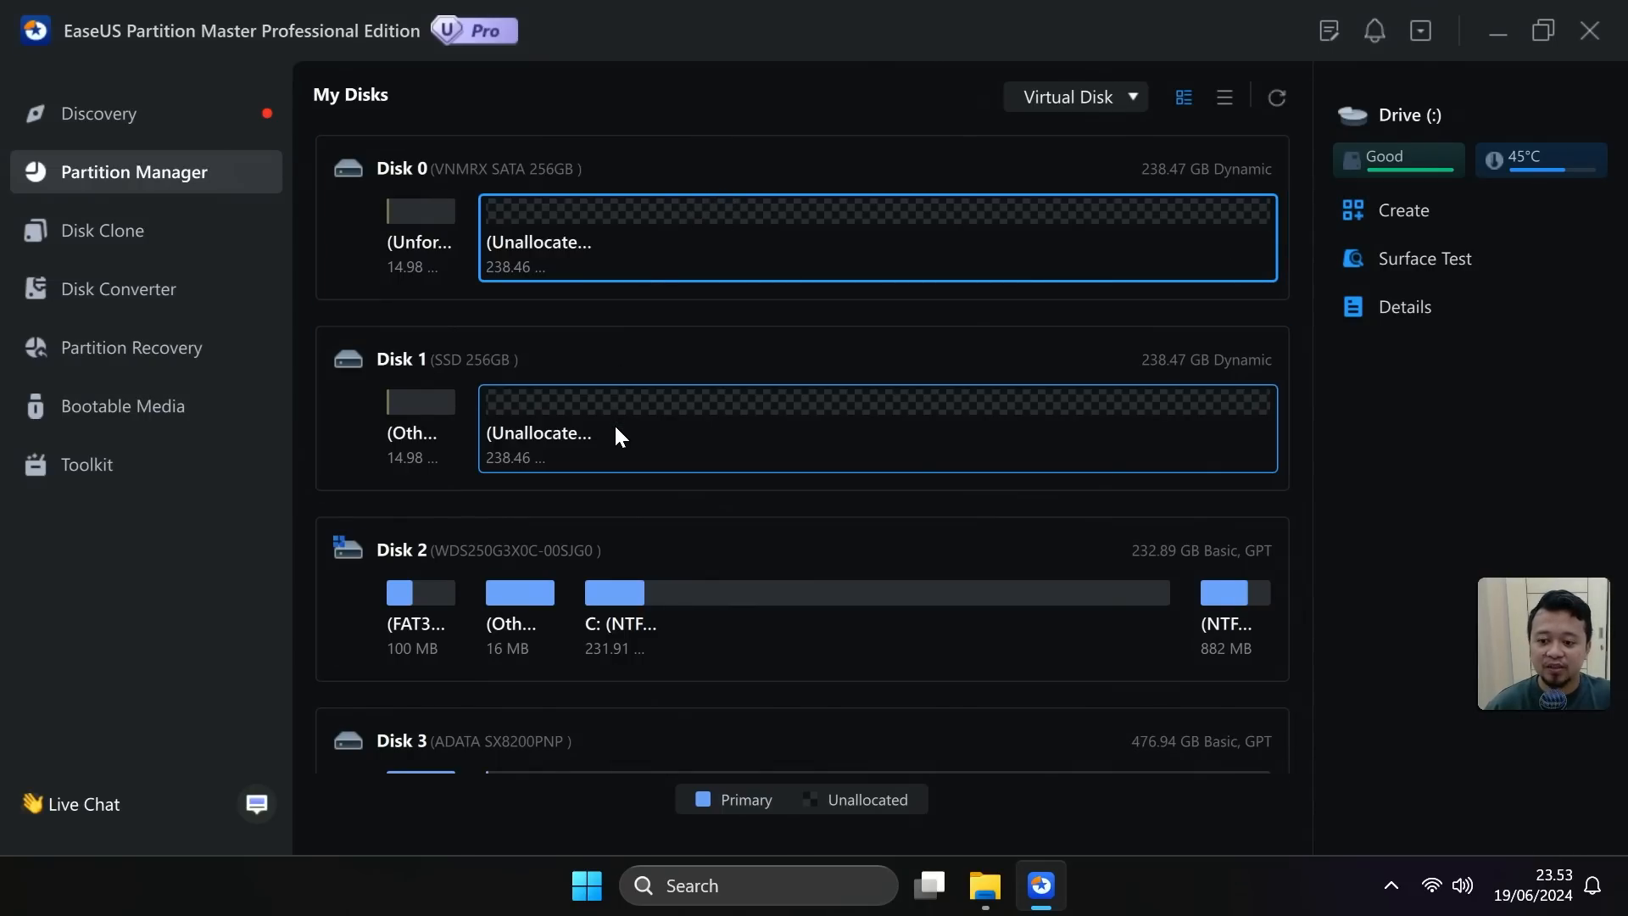
click(516, 246)
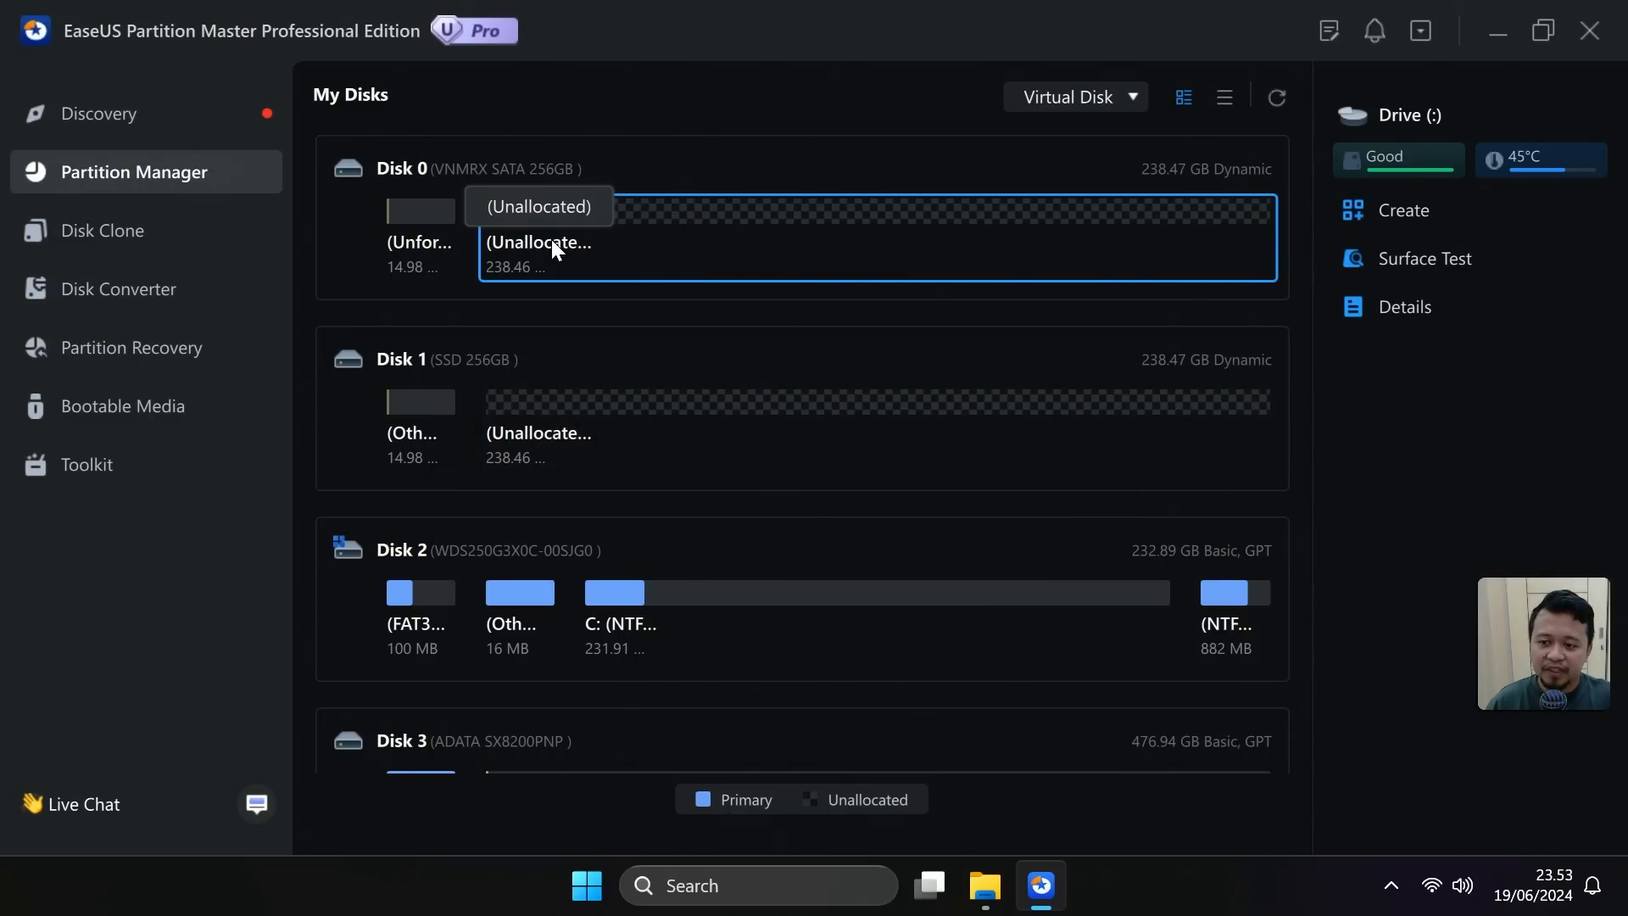
click(1396, 205)
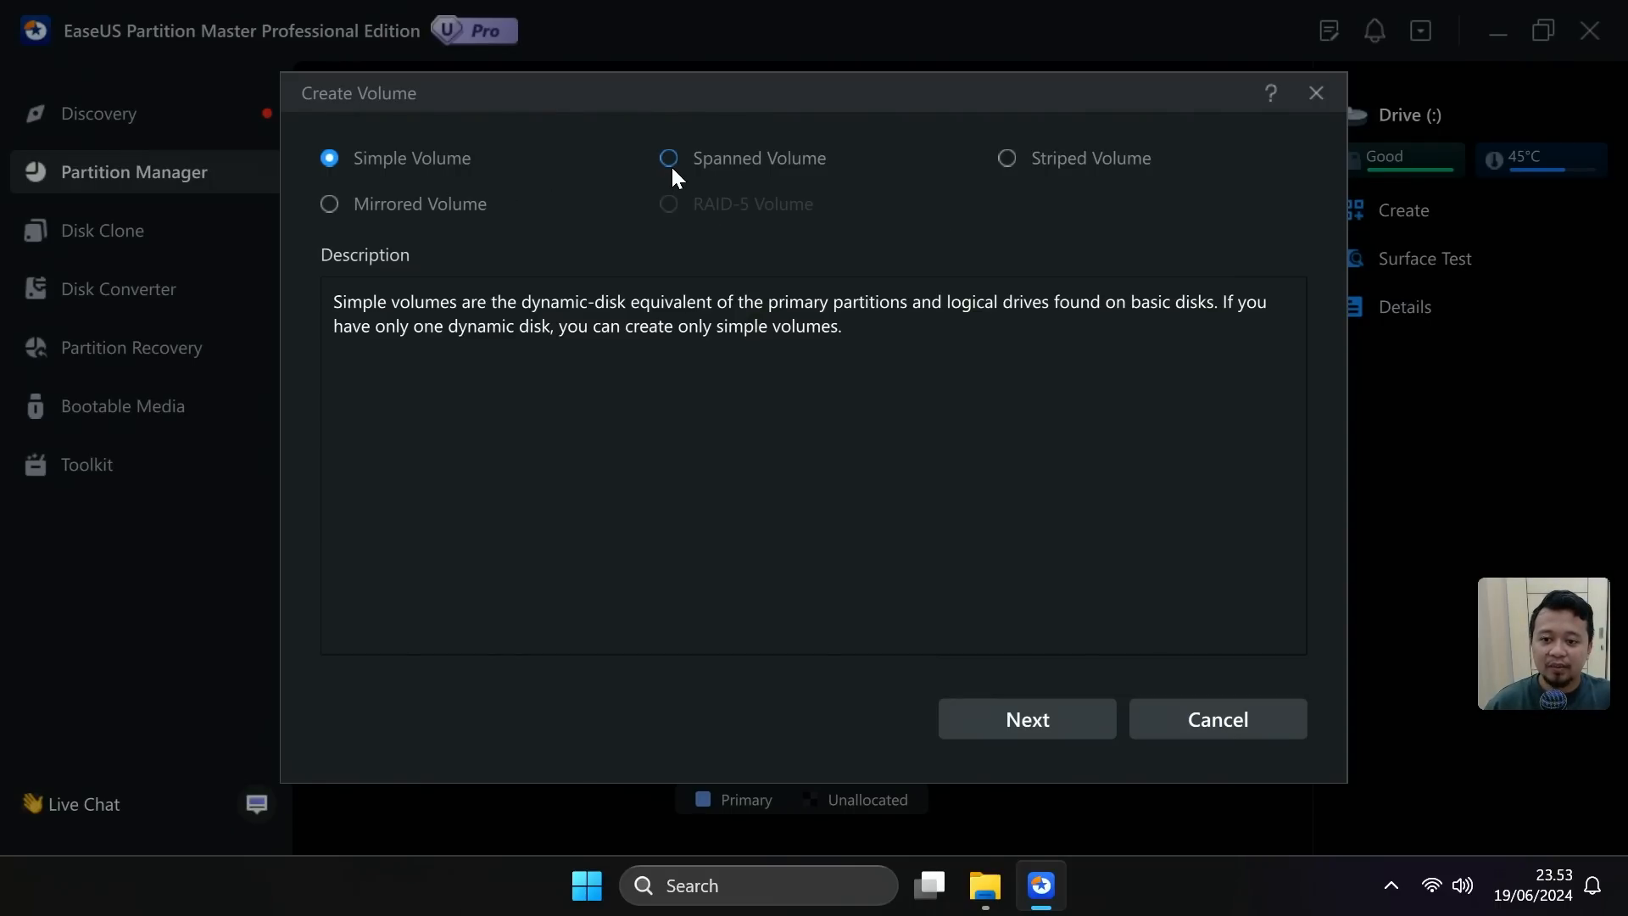
click(669, 160)
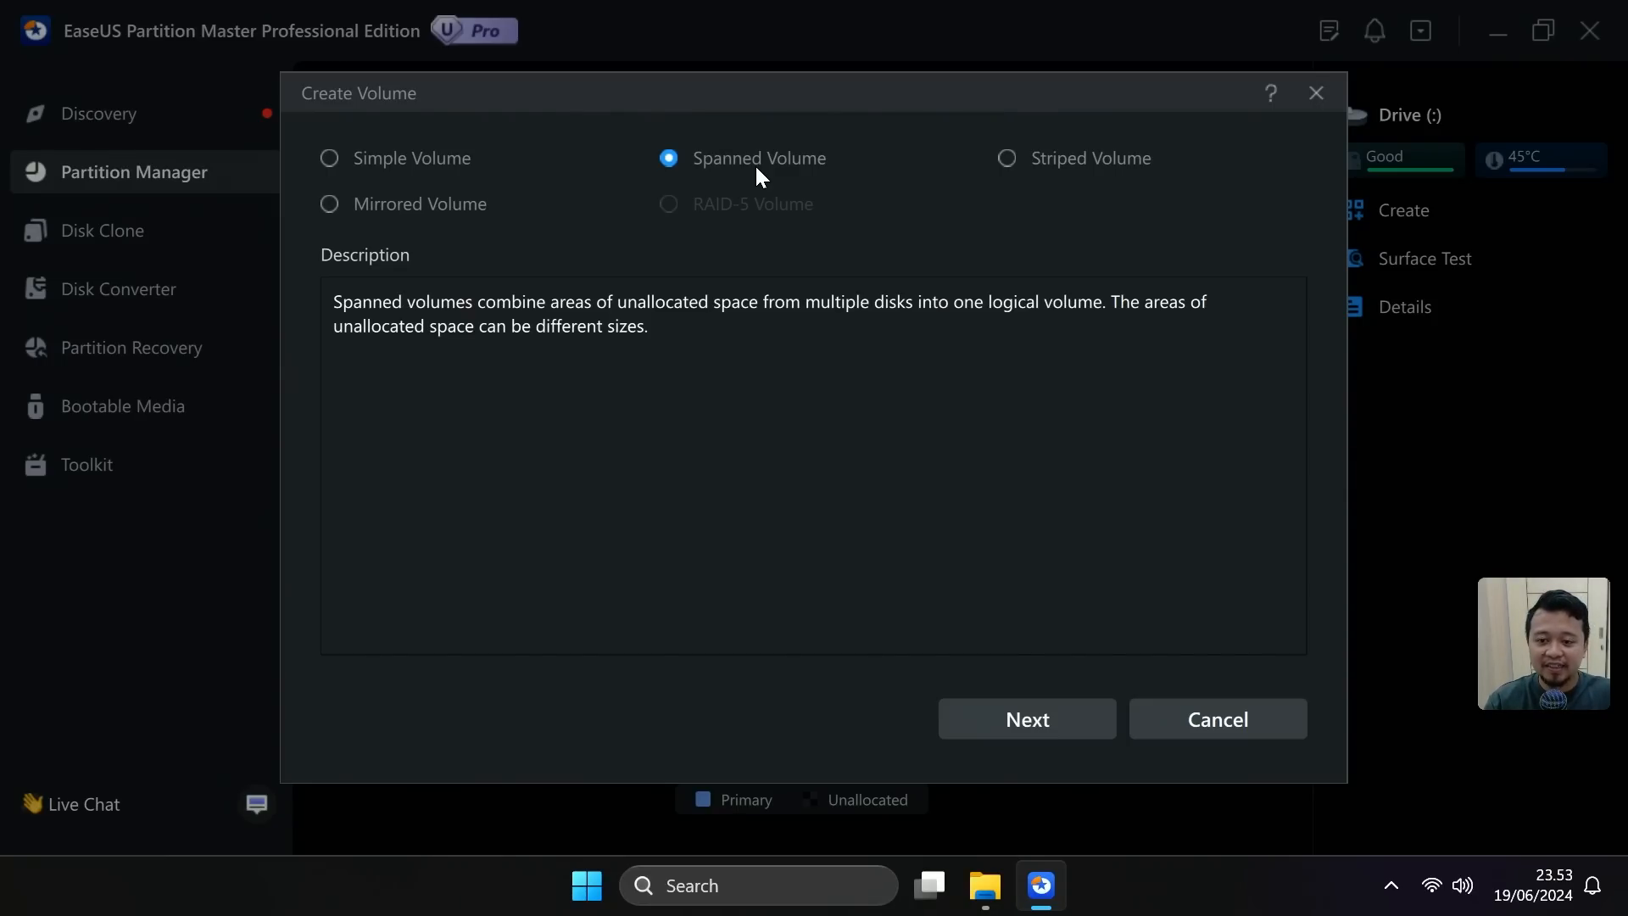
click(1043, 722)
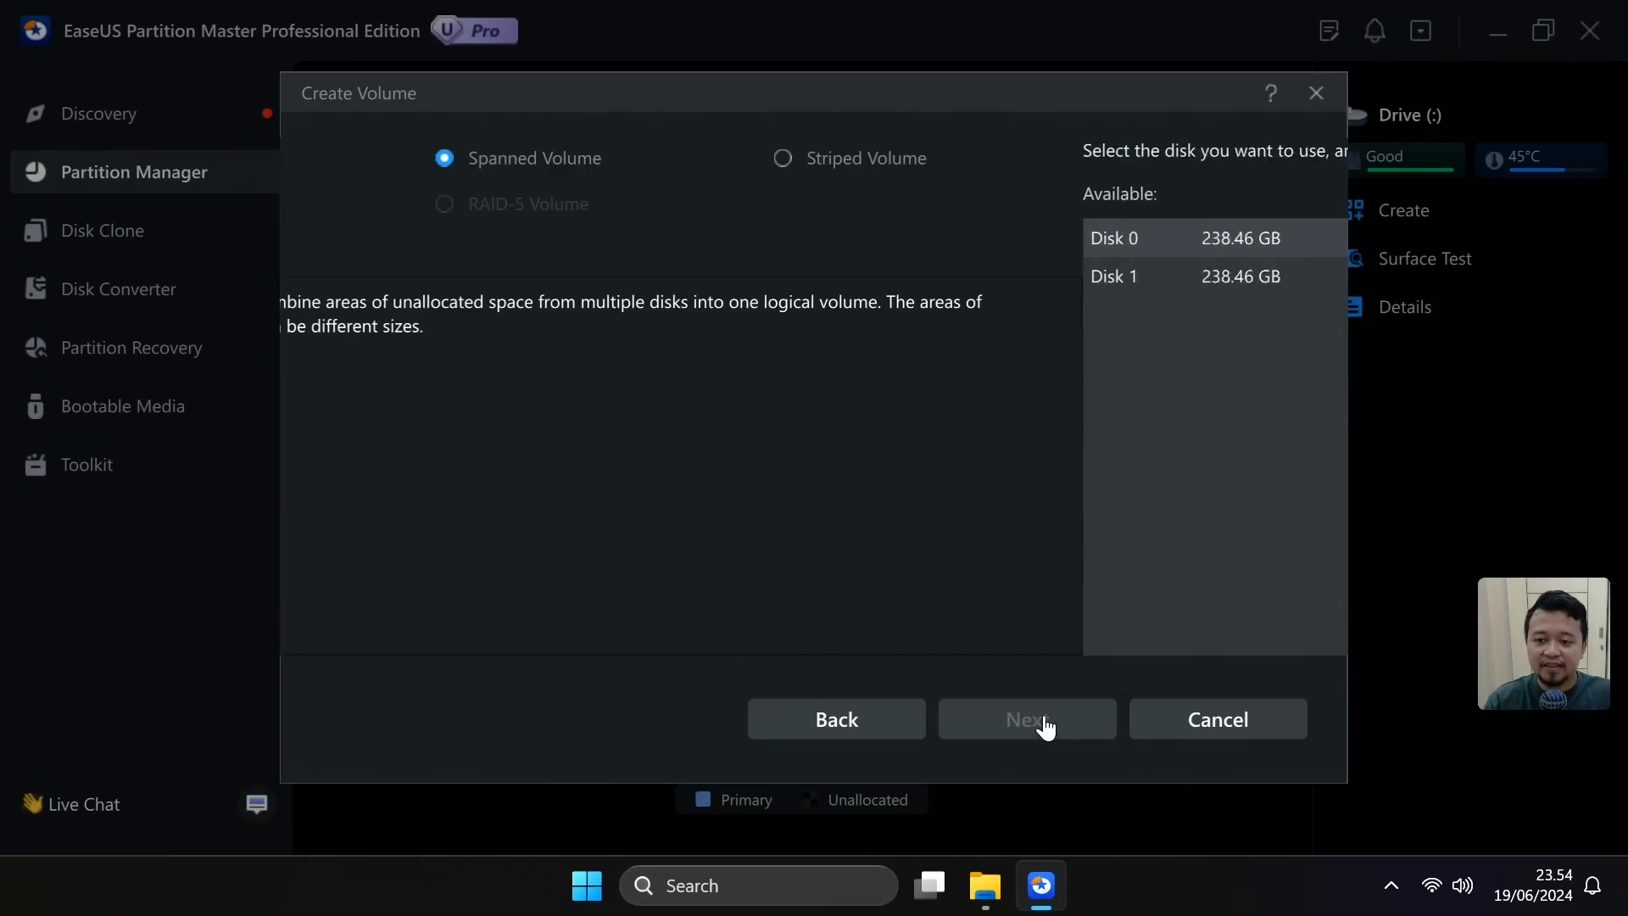
click(829, 354)
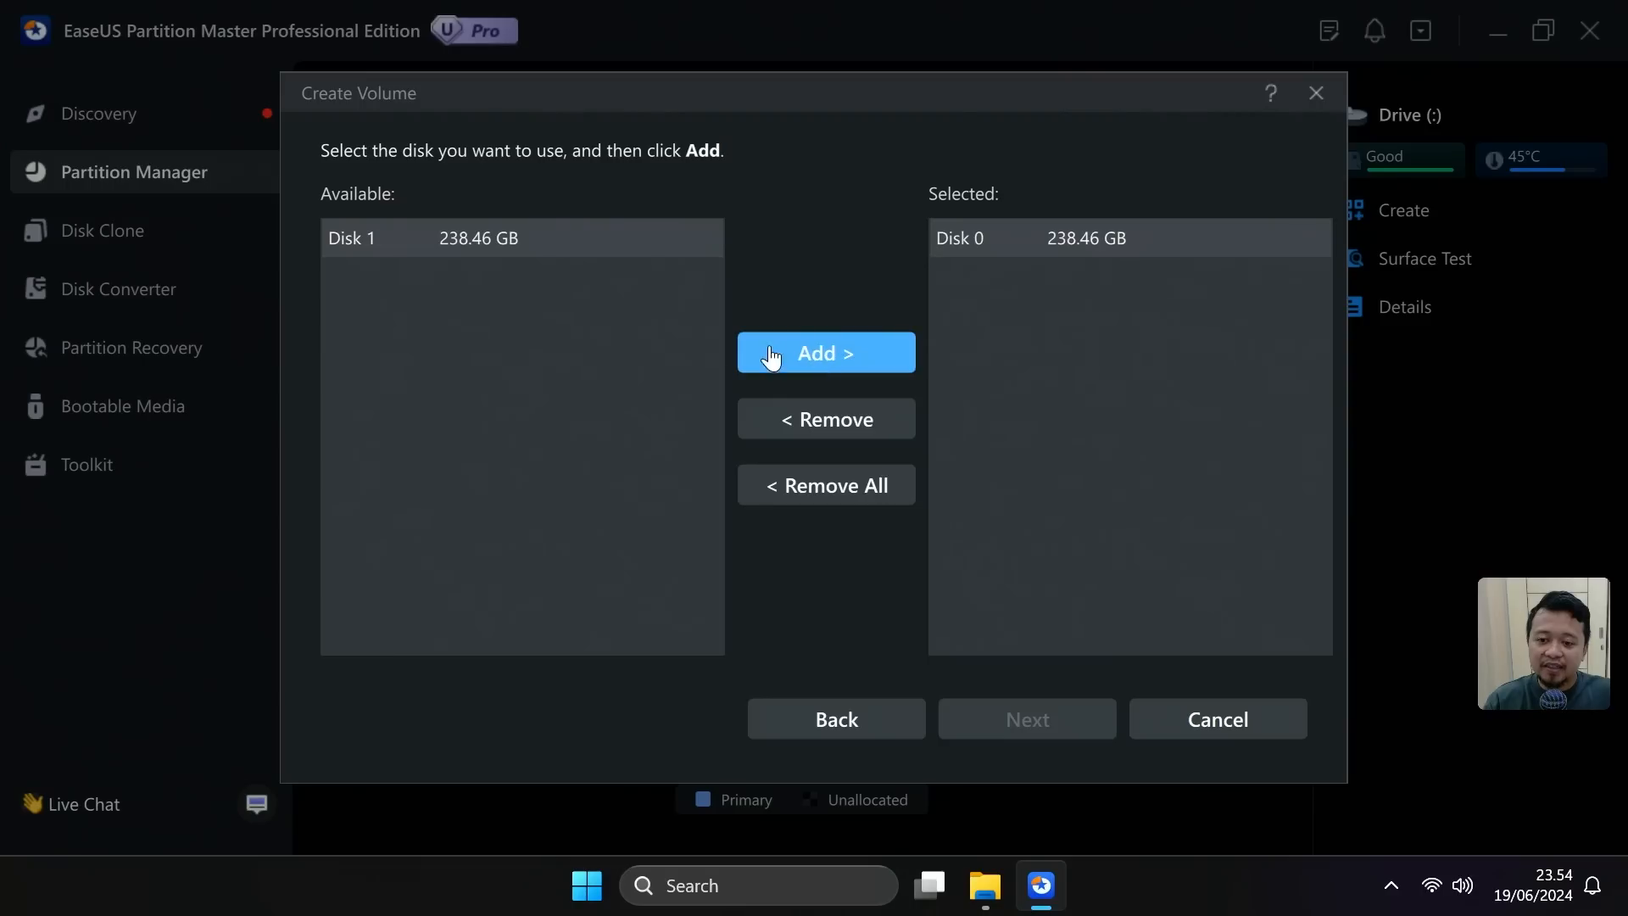
click(826, 355)
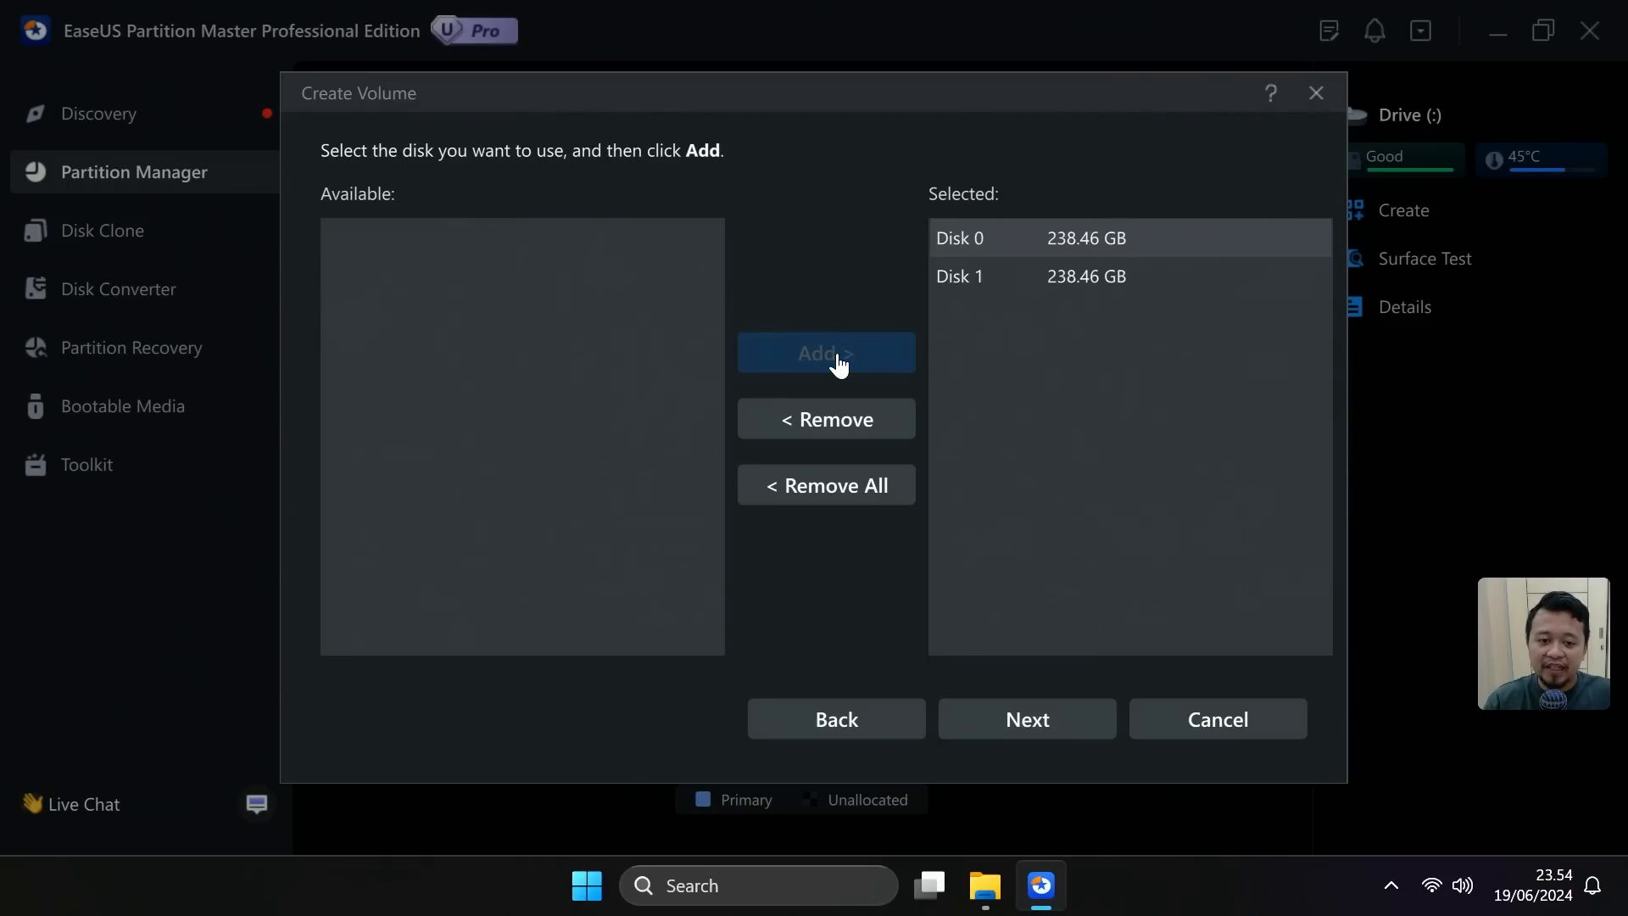
click(1043, 716)
Create the spanned volume at the full 476.91 GB with drive letter G: and NTFS, and execute the task
mouse_move(1284, 252)
mouse_down()
mouse_move(1133, 252)
mouse_move(1284, 252)
mouse_up()
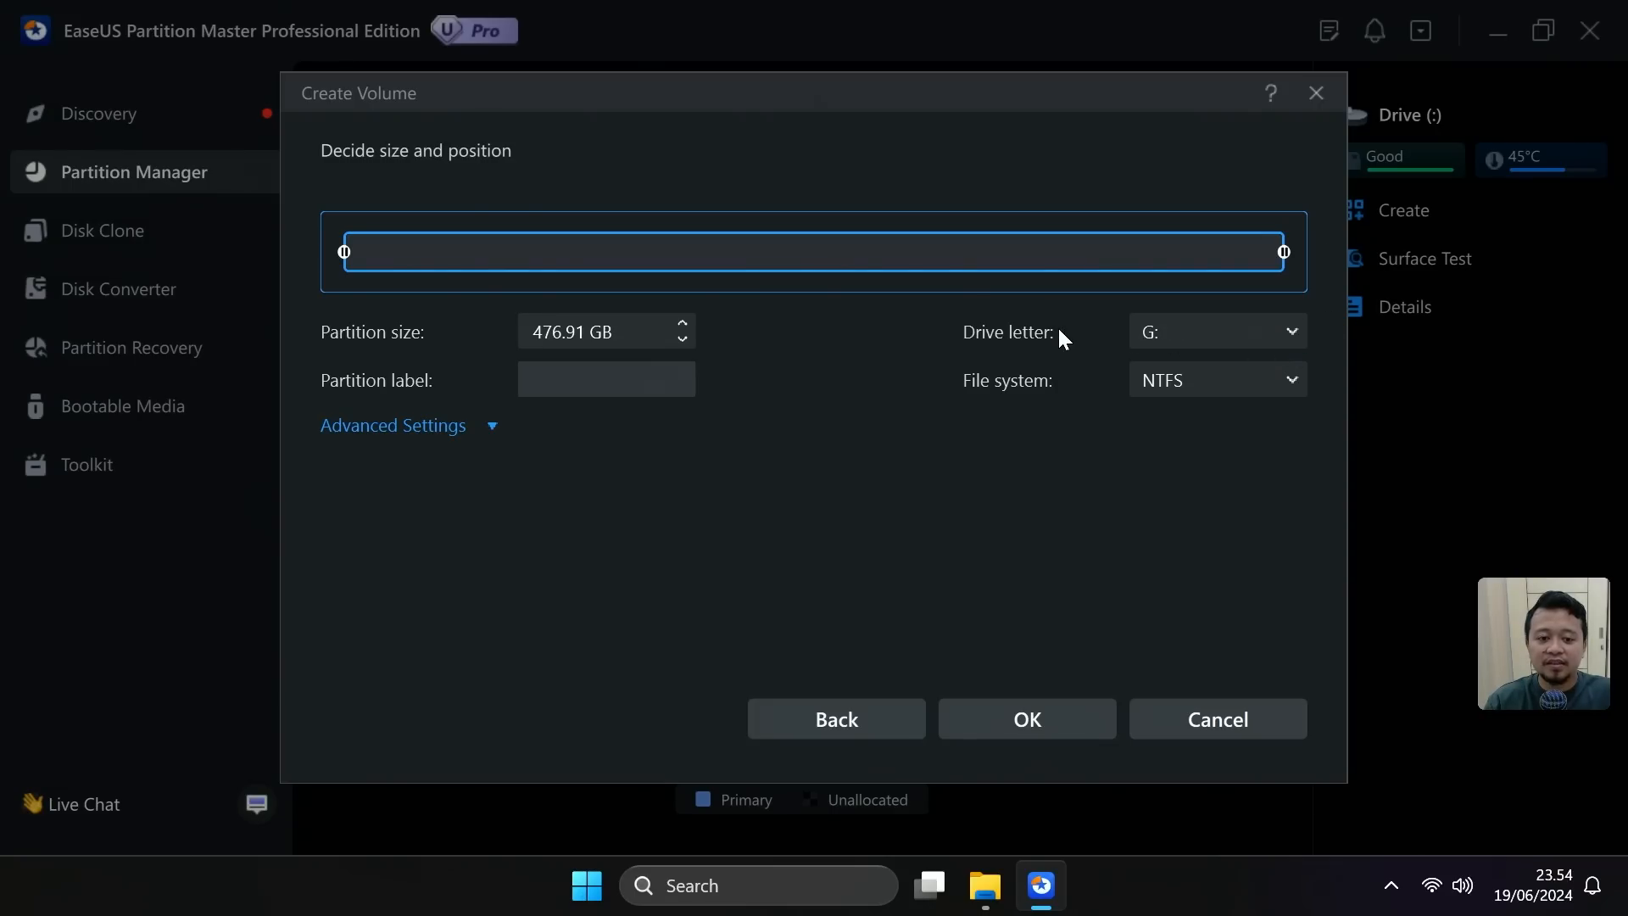
click(1229, 330)
click(1004, 346)
click(1209, 386)
click(1184, 422)
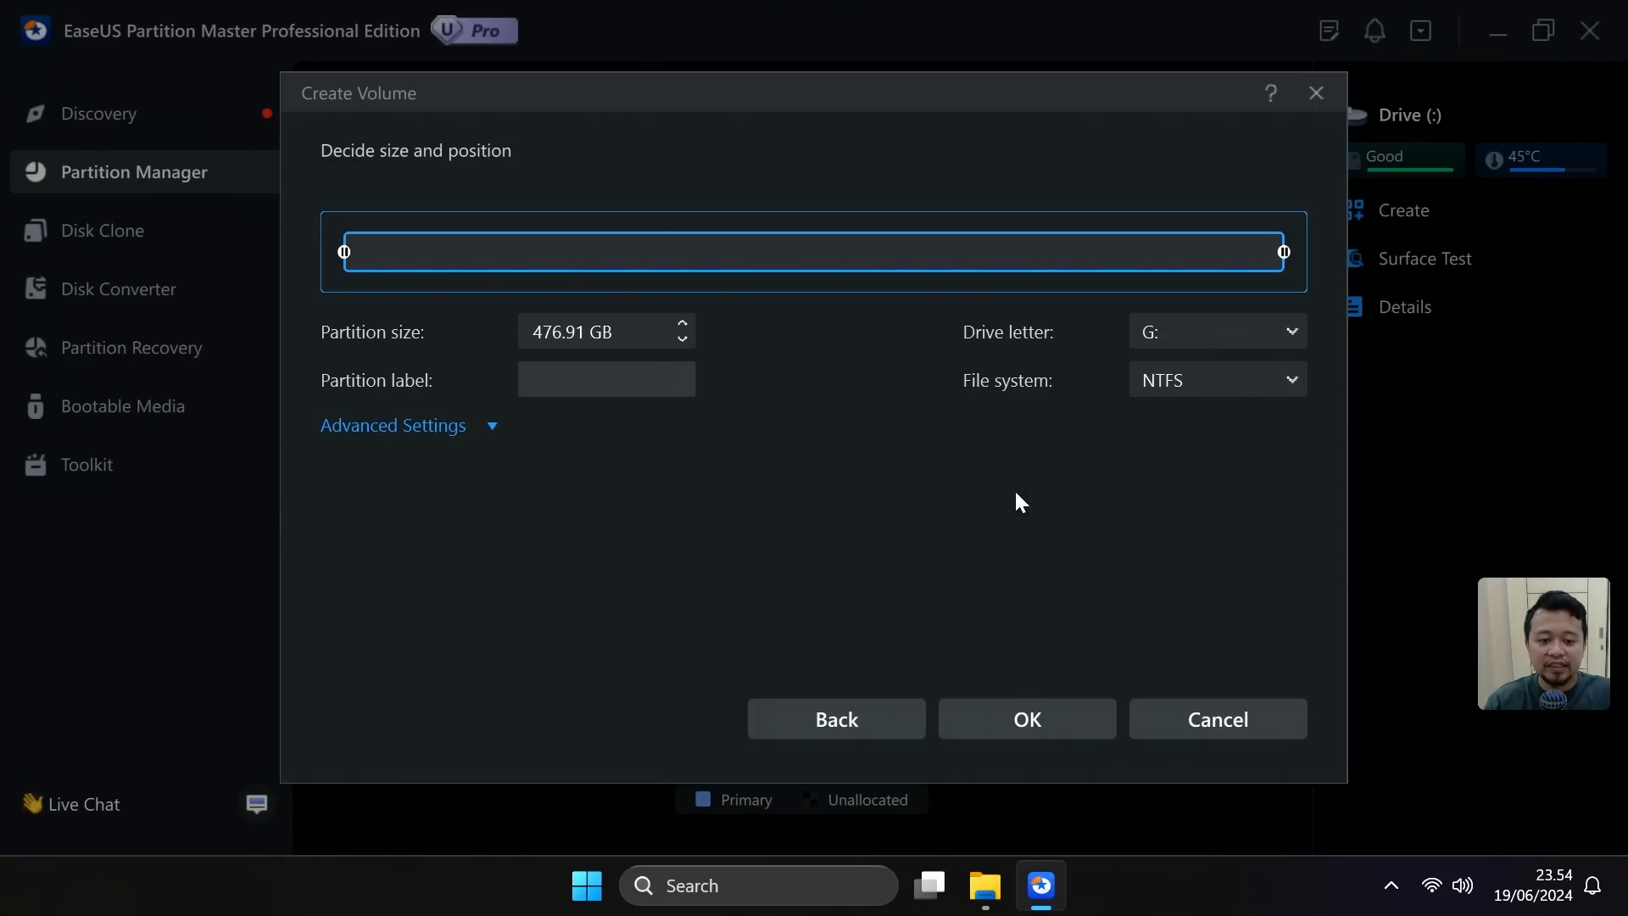
click(1007, 719)
click(1098, 551)
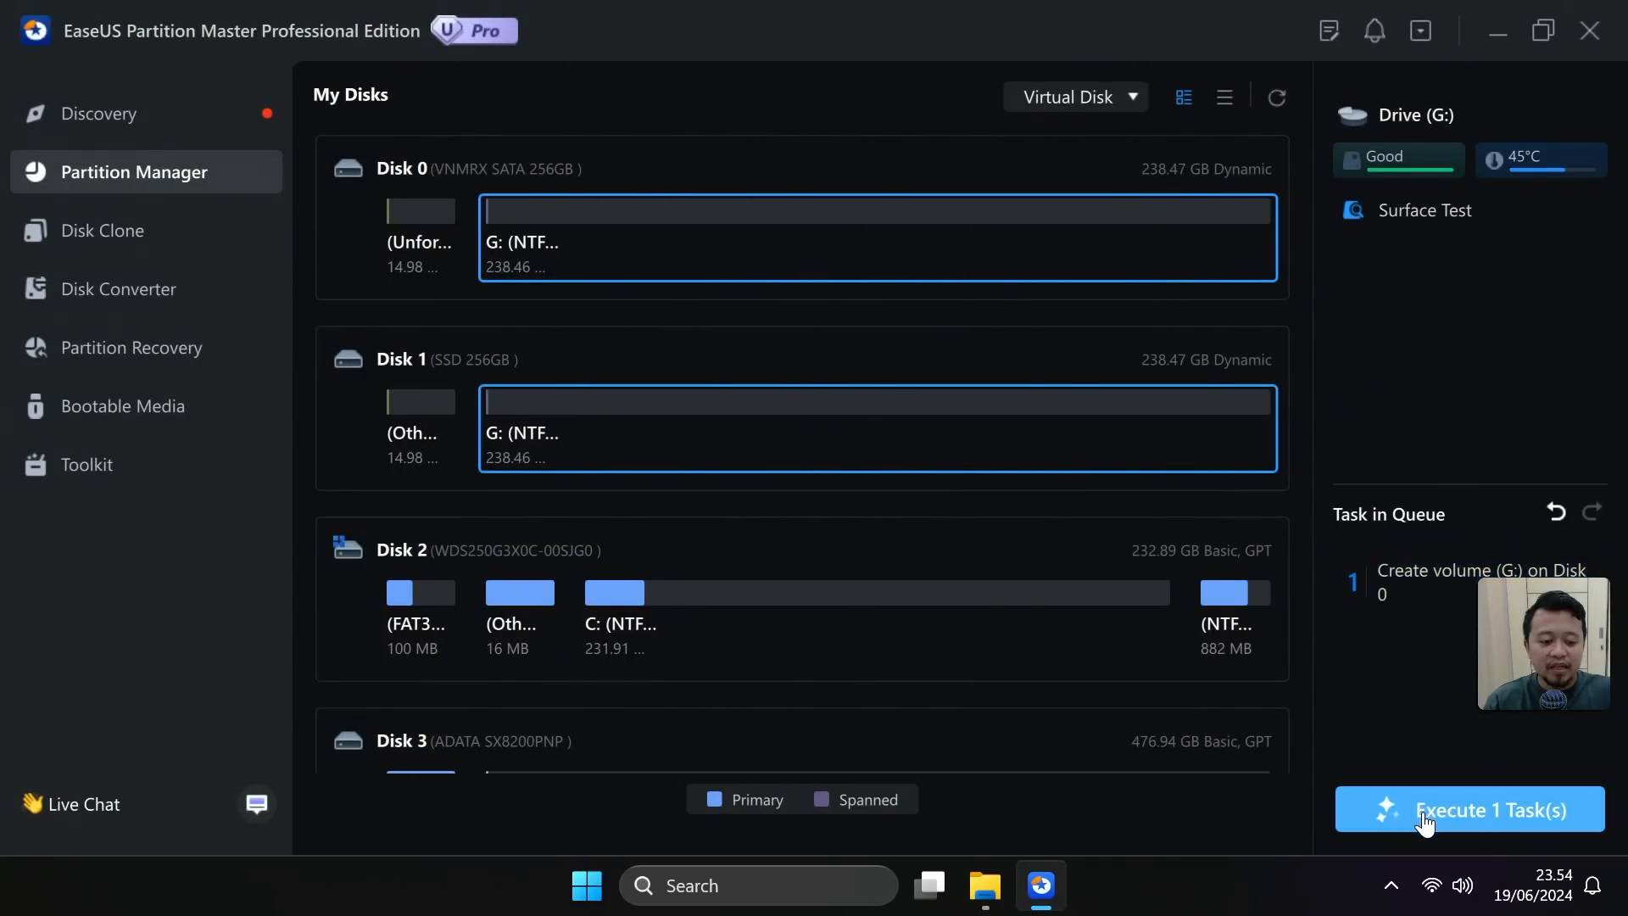
click(1427, 815)
click(942, 670)
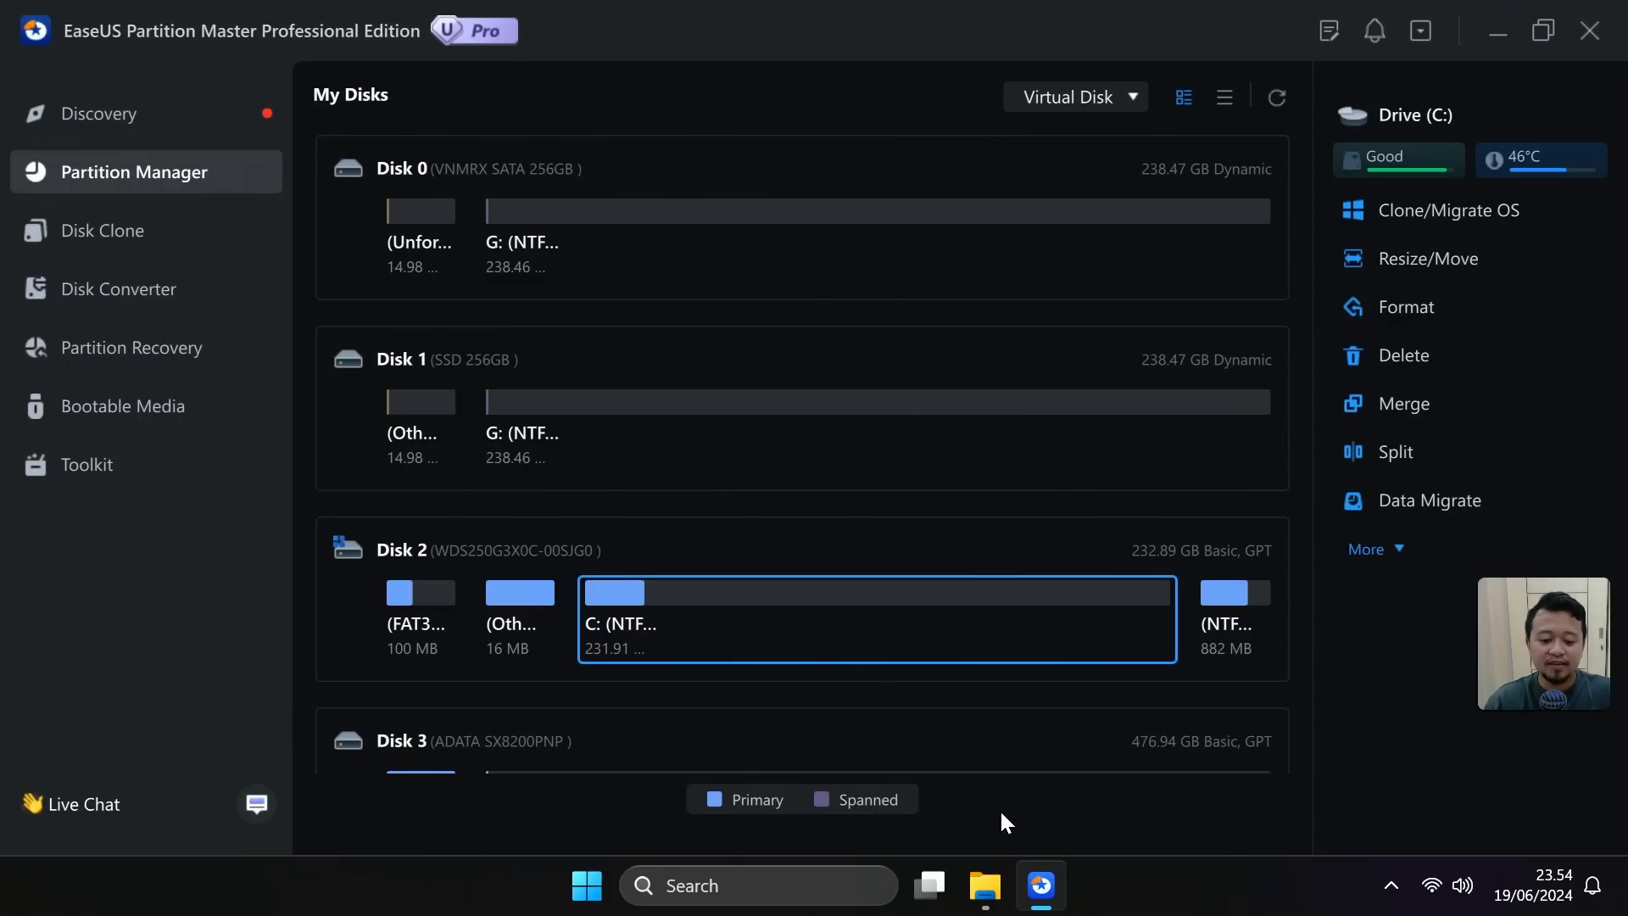
Switch to File Explorer and check the capacity of the spanned G: drive in This PC
click(984, 885)
click(397, 351)
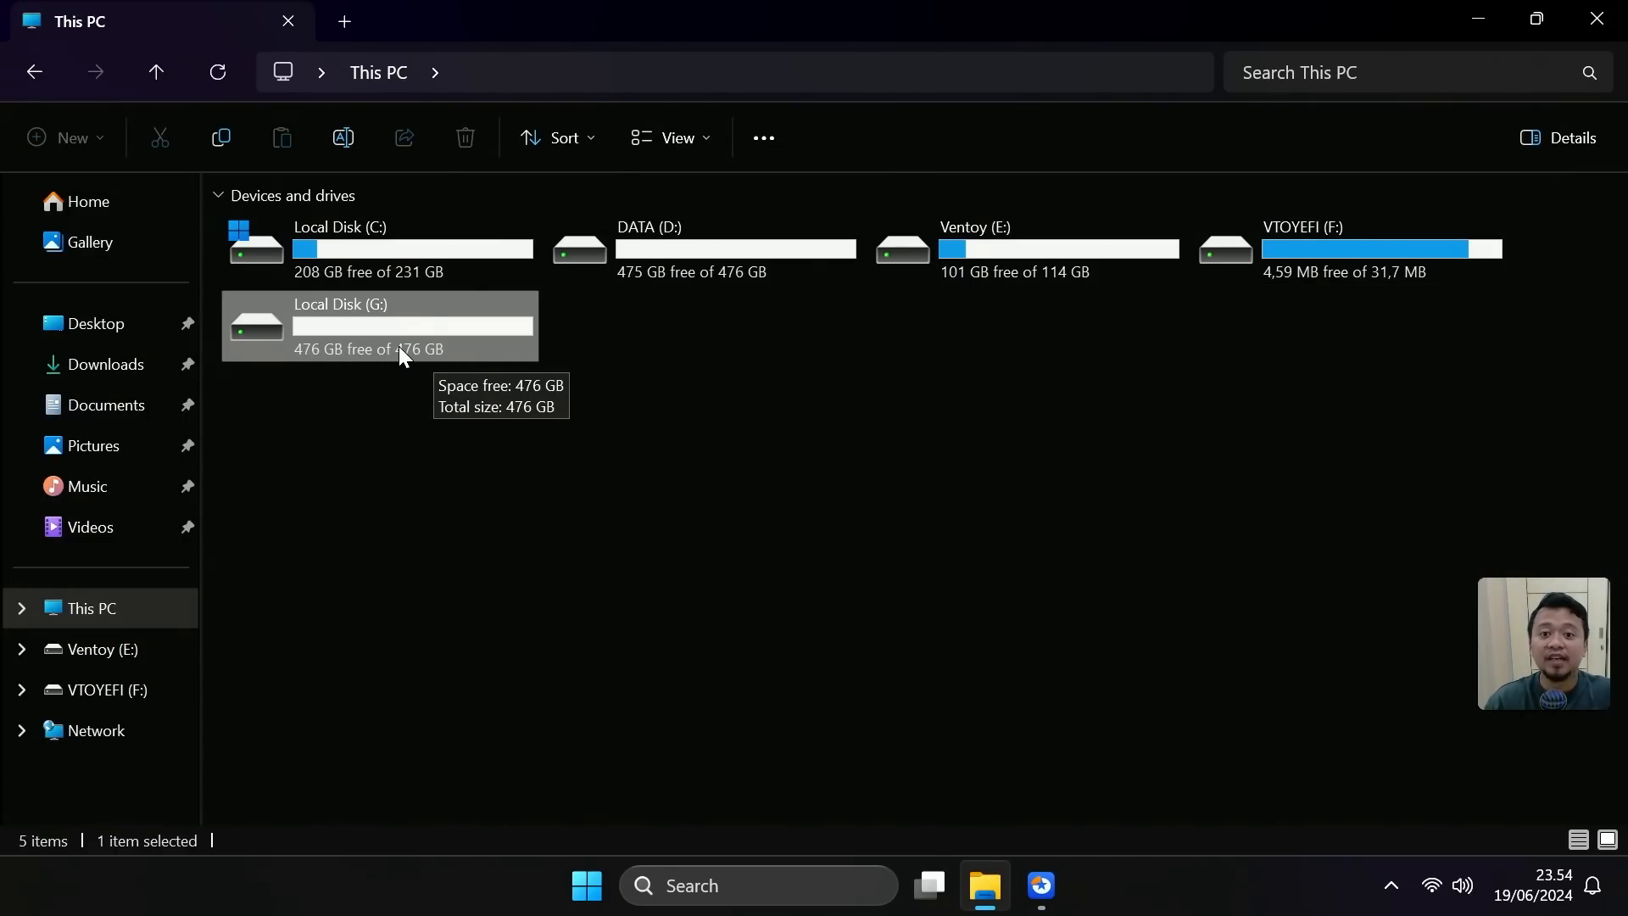
click(288, 394)
click(328, 346)
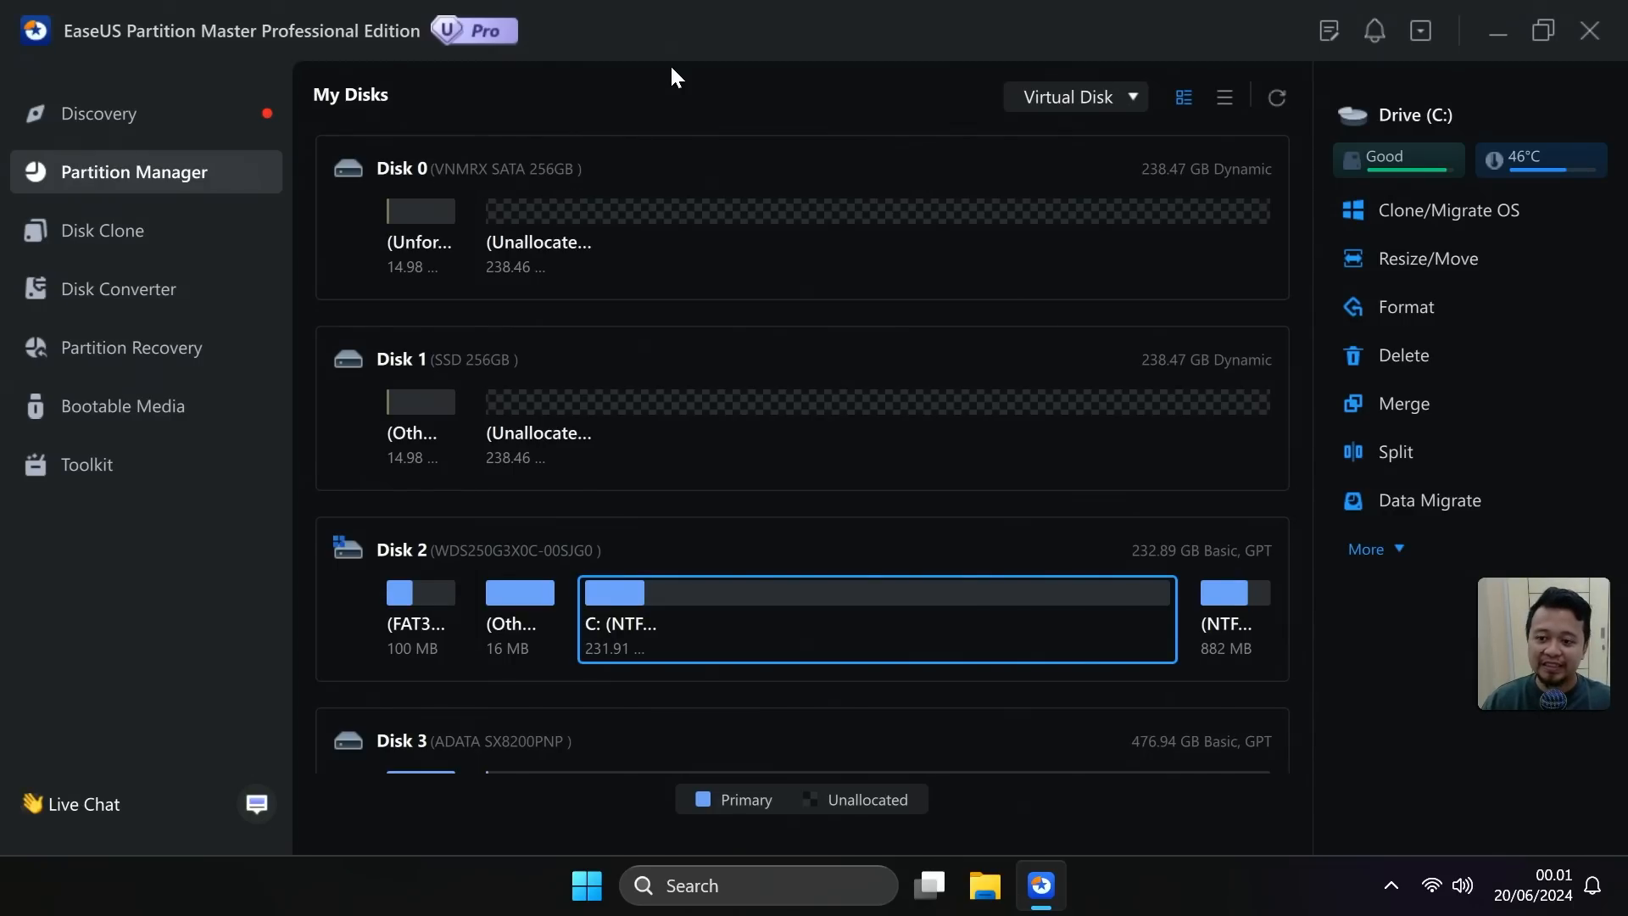
Start creating a mirrored volume from Disk 0's unallocated space, using Disk 0 and Disk 1
click(585, 227)
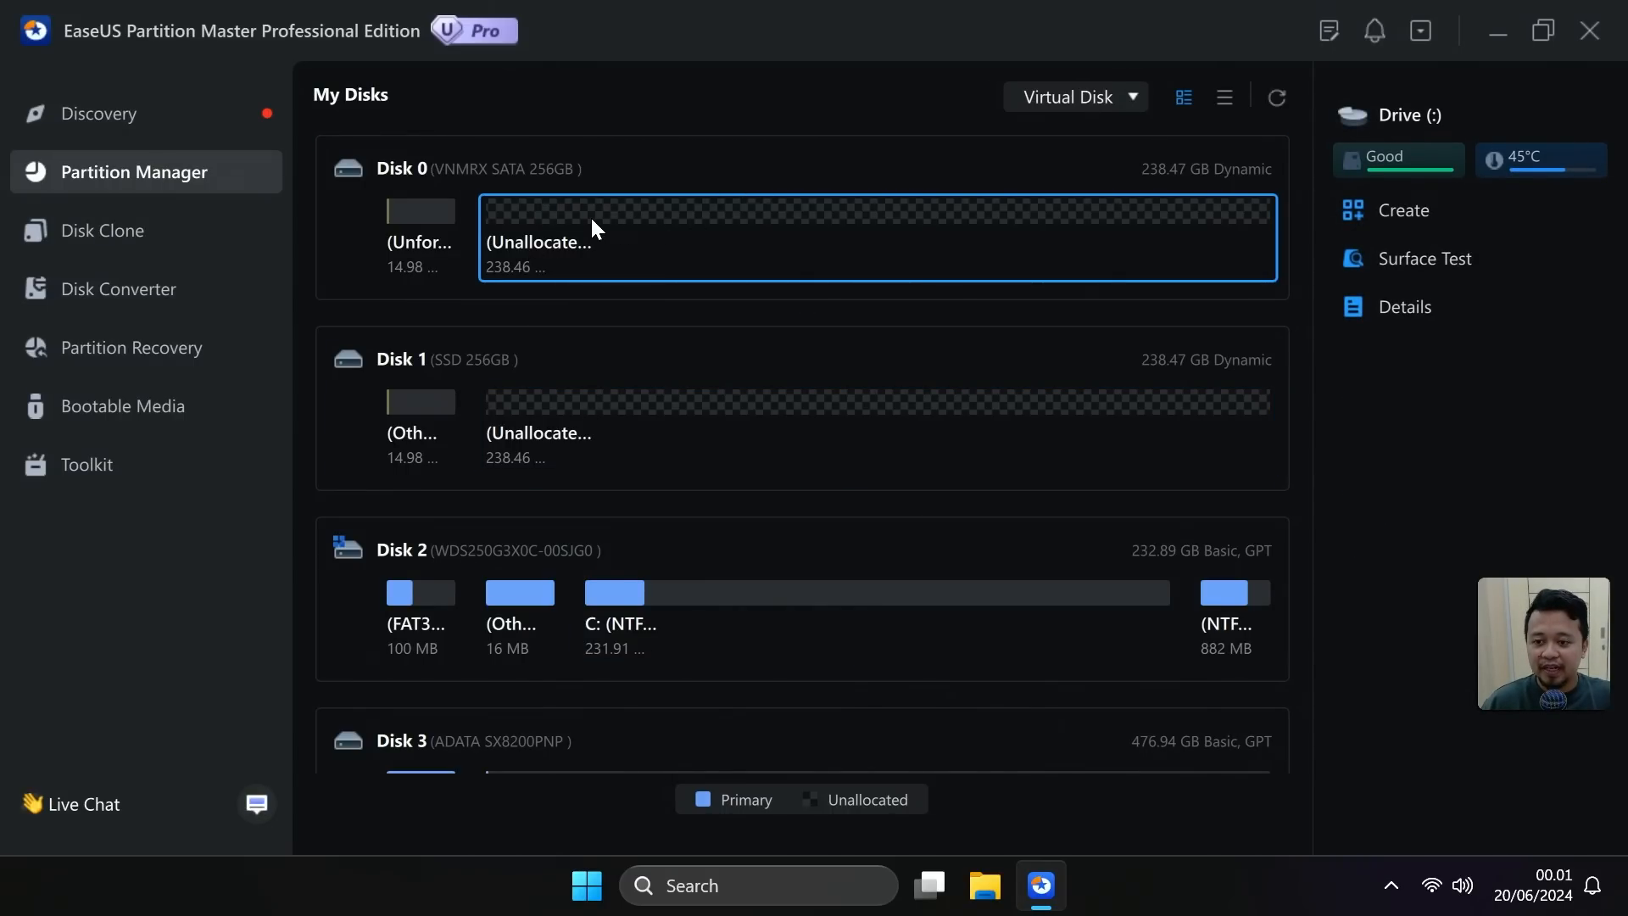
click(1407, 217)
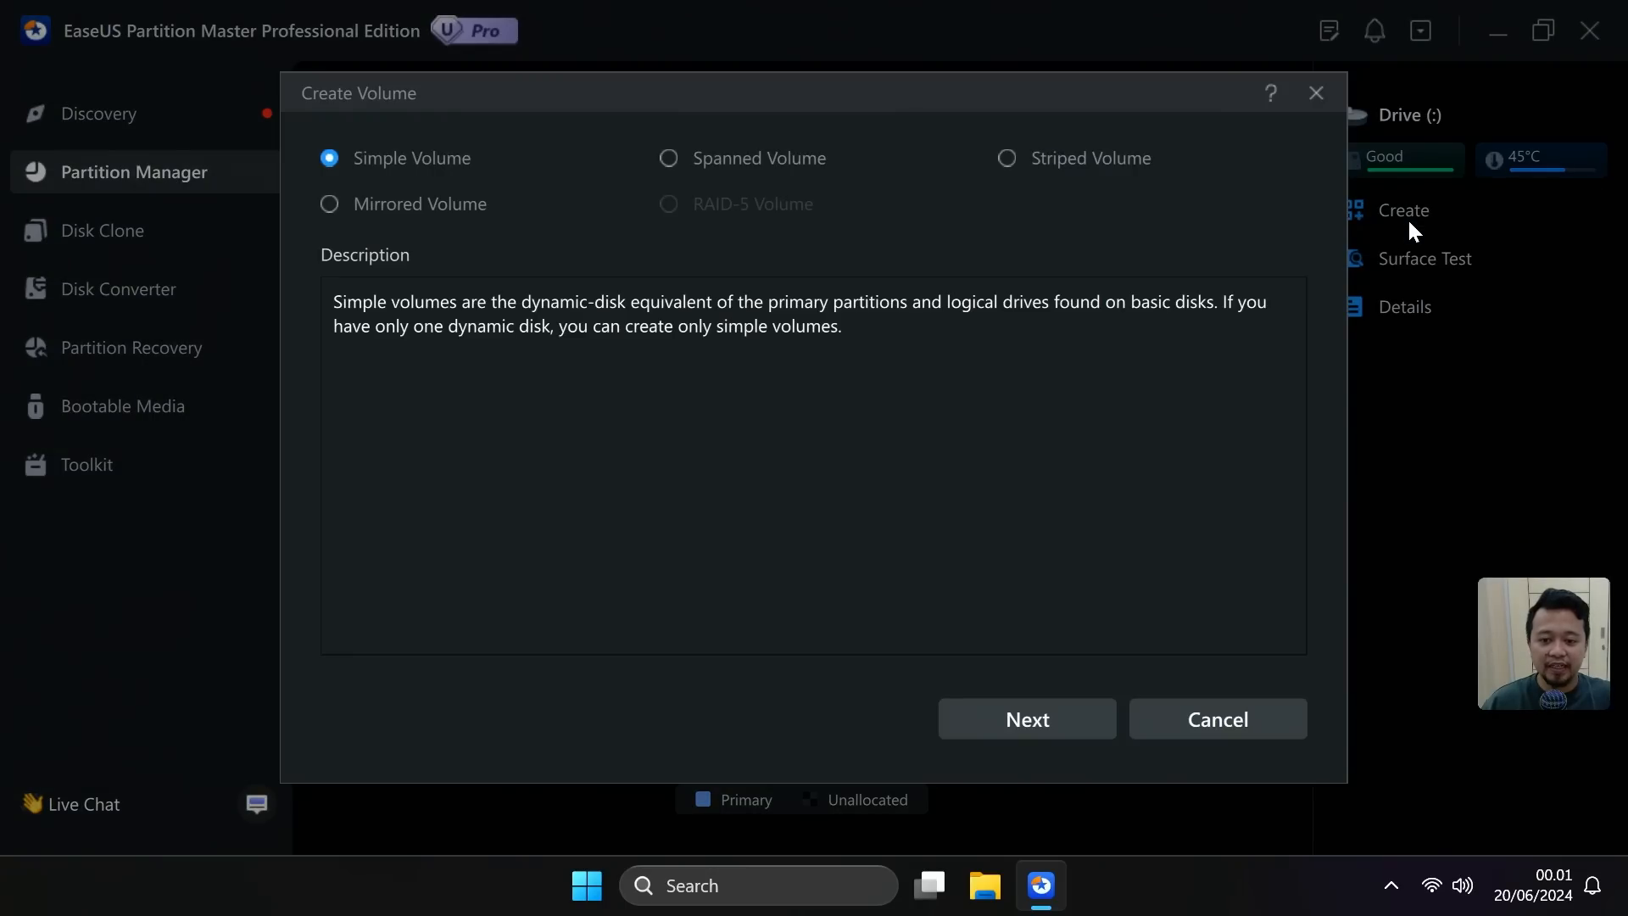
click(395, 206)
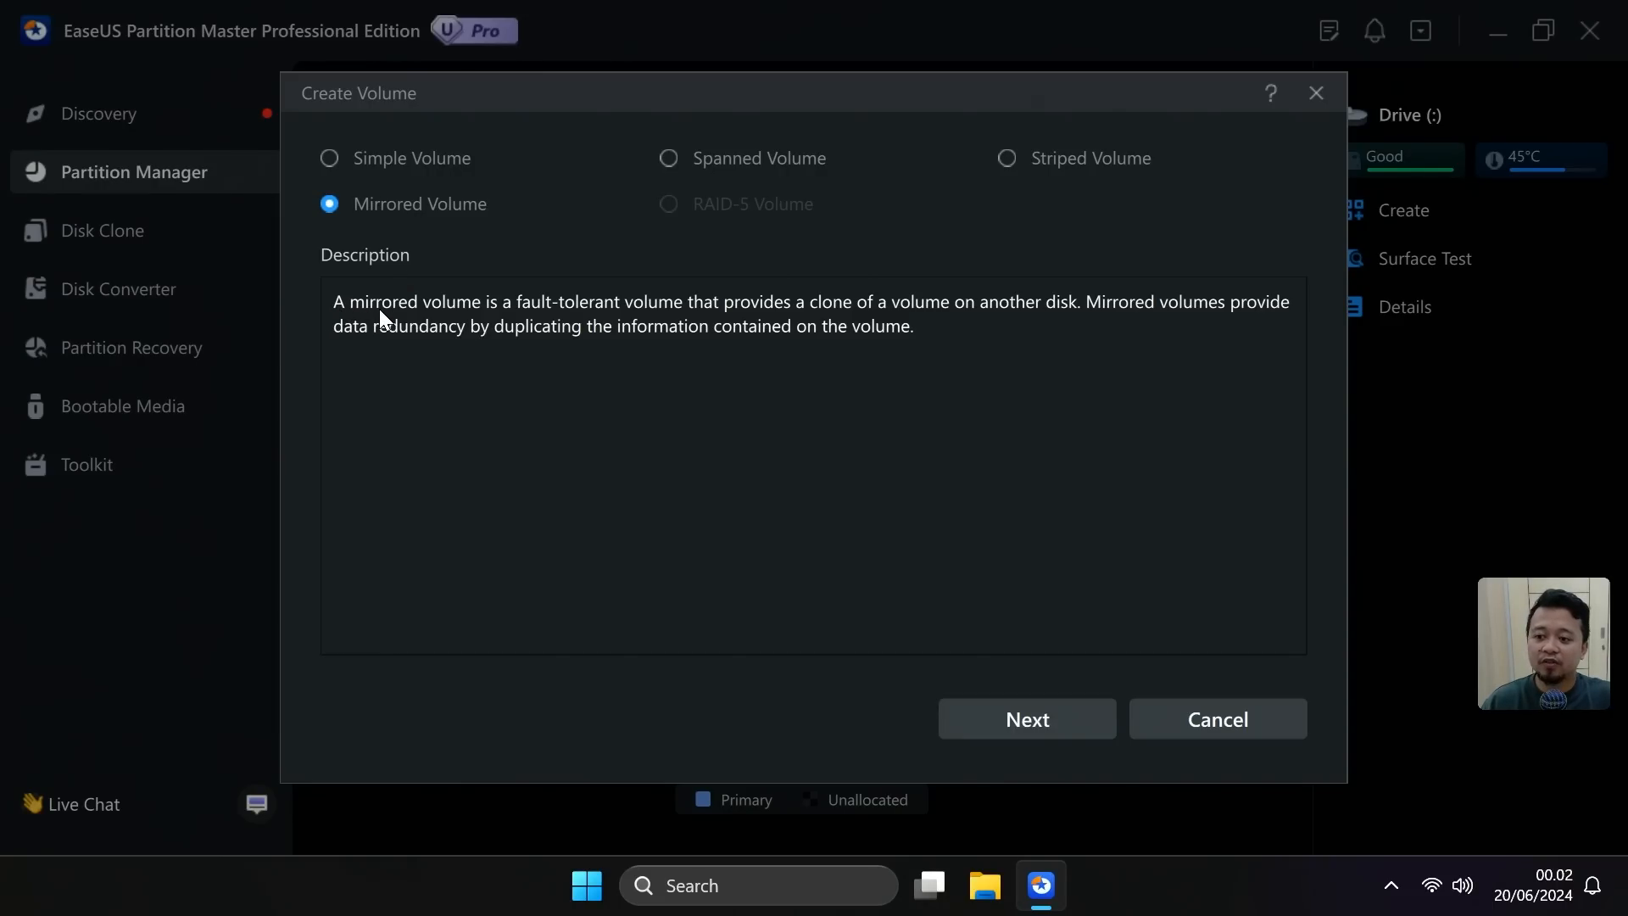
click(1028, 719)
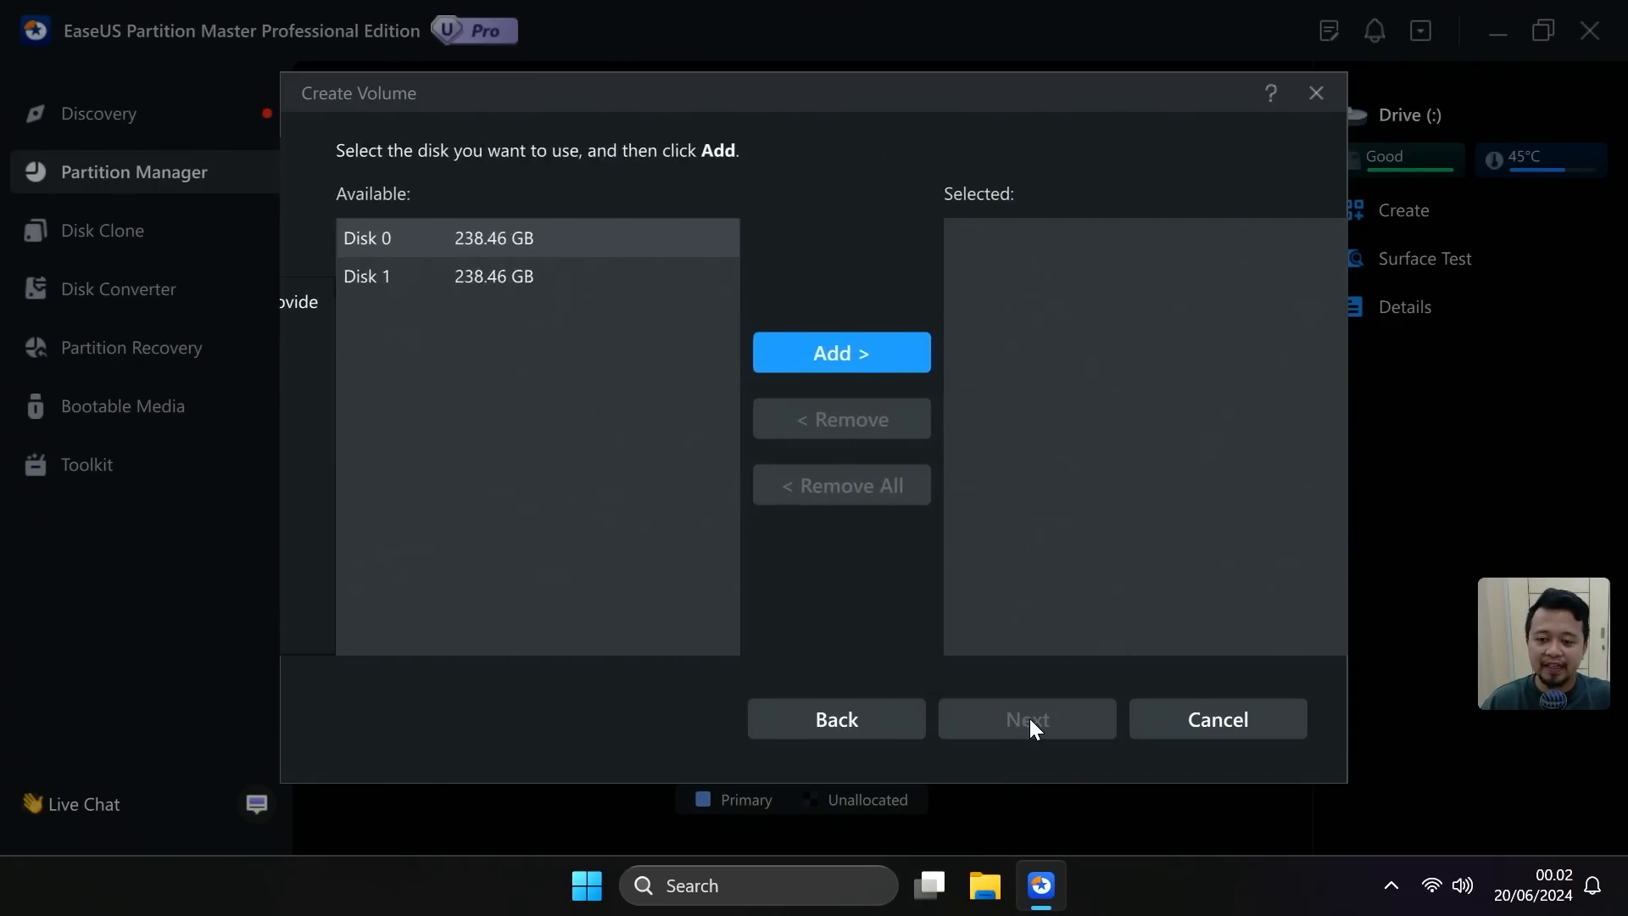
click(753, 357)
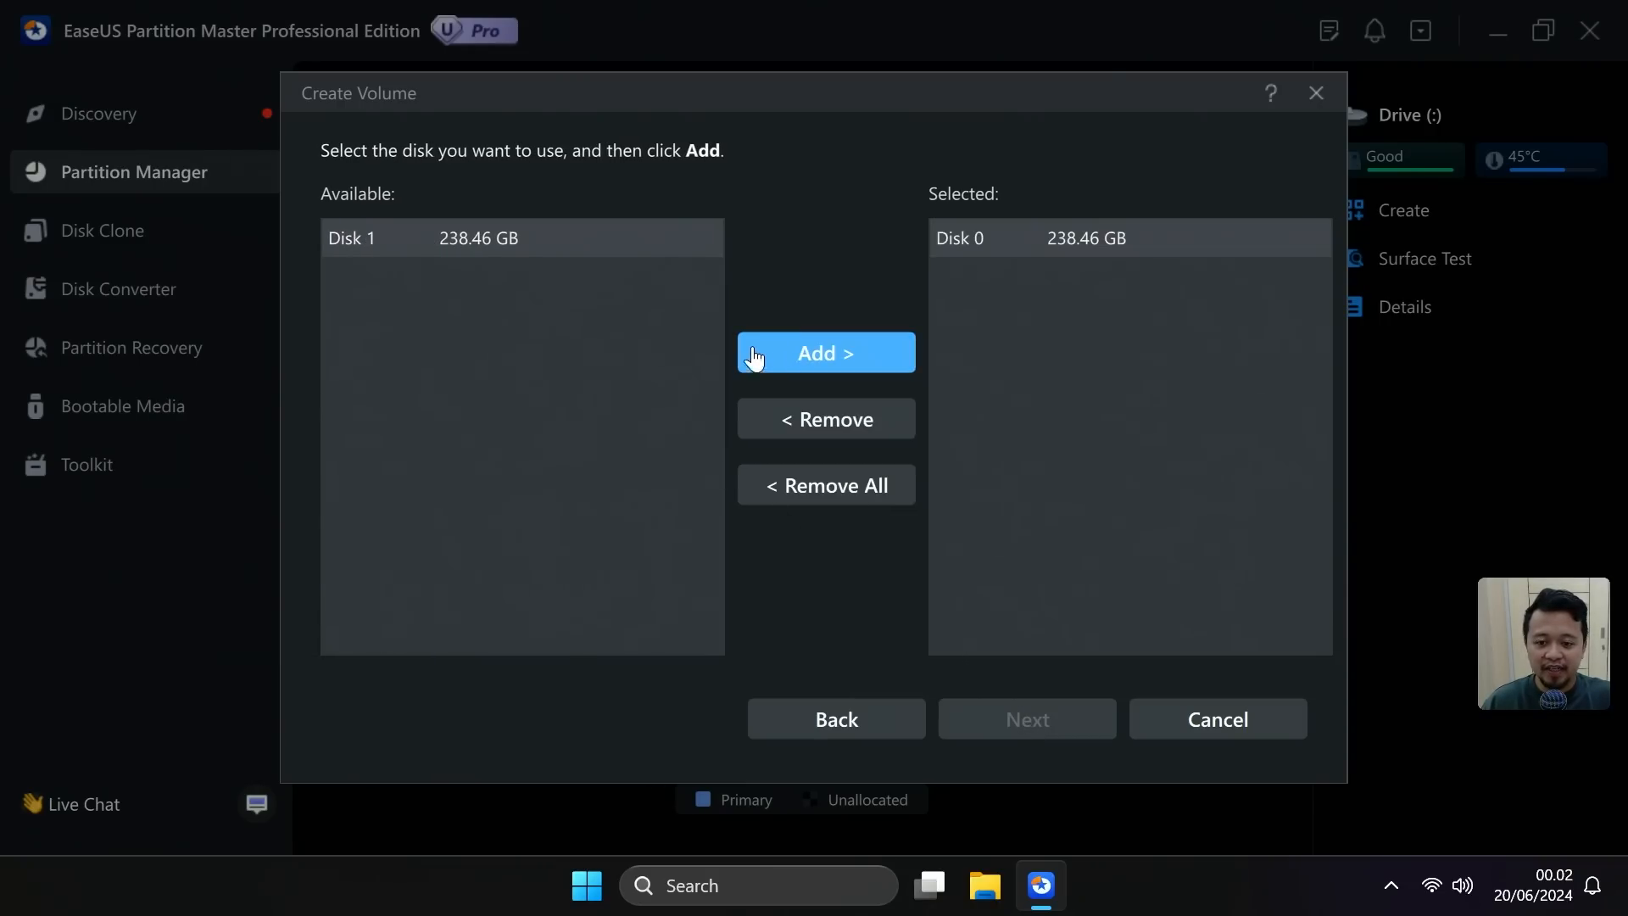
click(840, 365)
click(1036, 733)
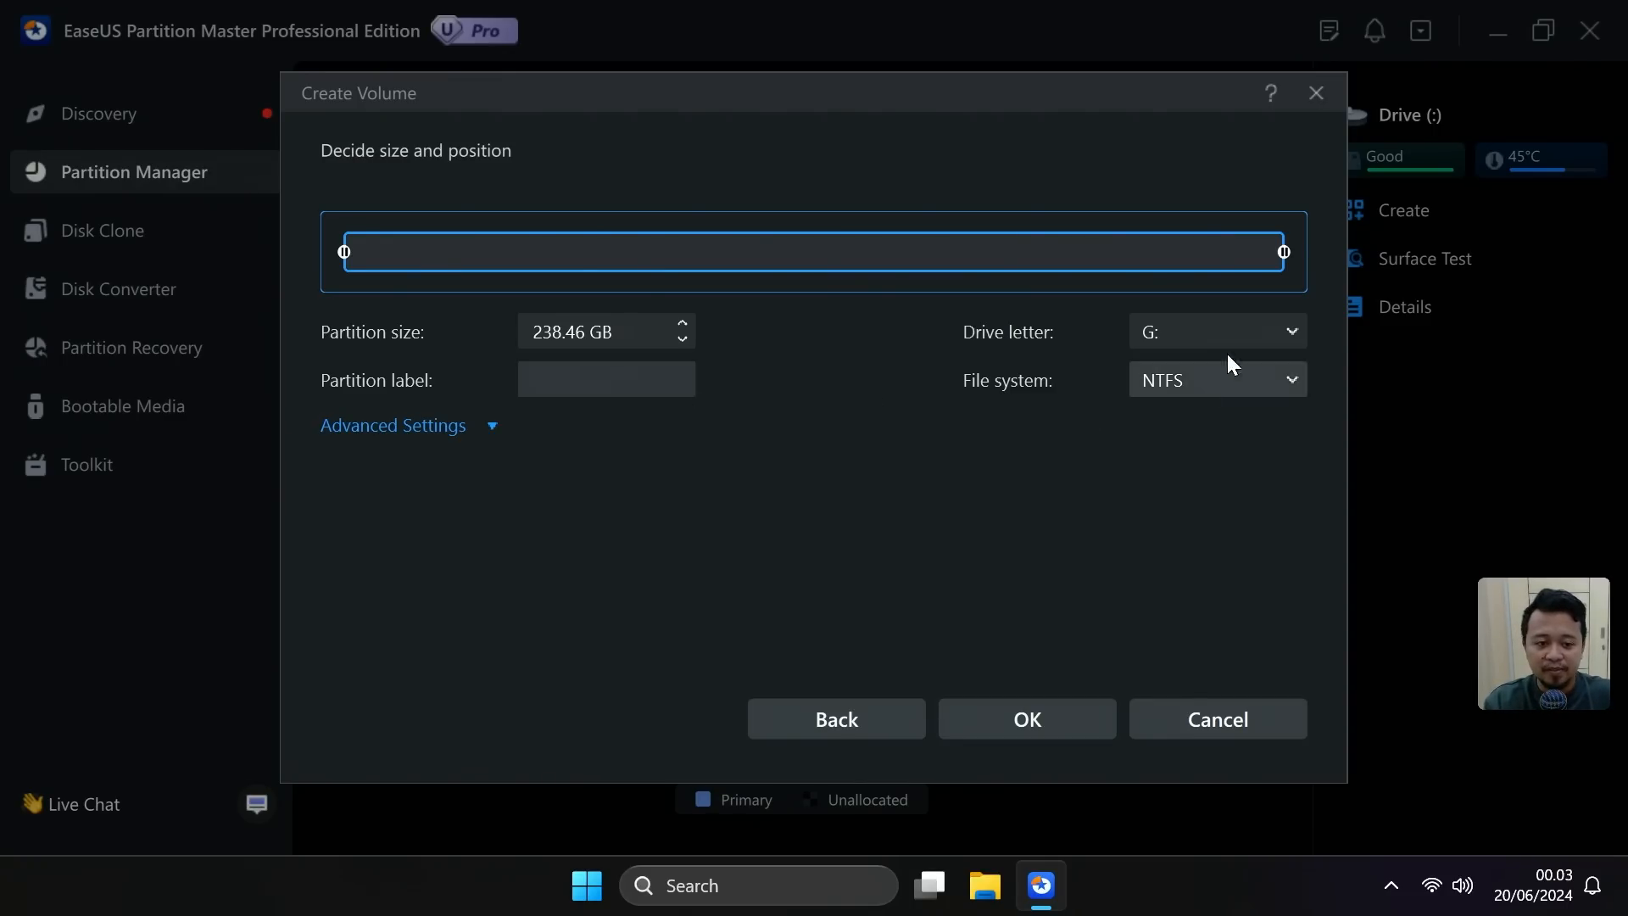
Create the mirrored volume at the full 238.46 GB with drive letter G: and NTFS, and execute the task
click(1192, 335)
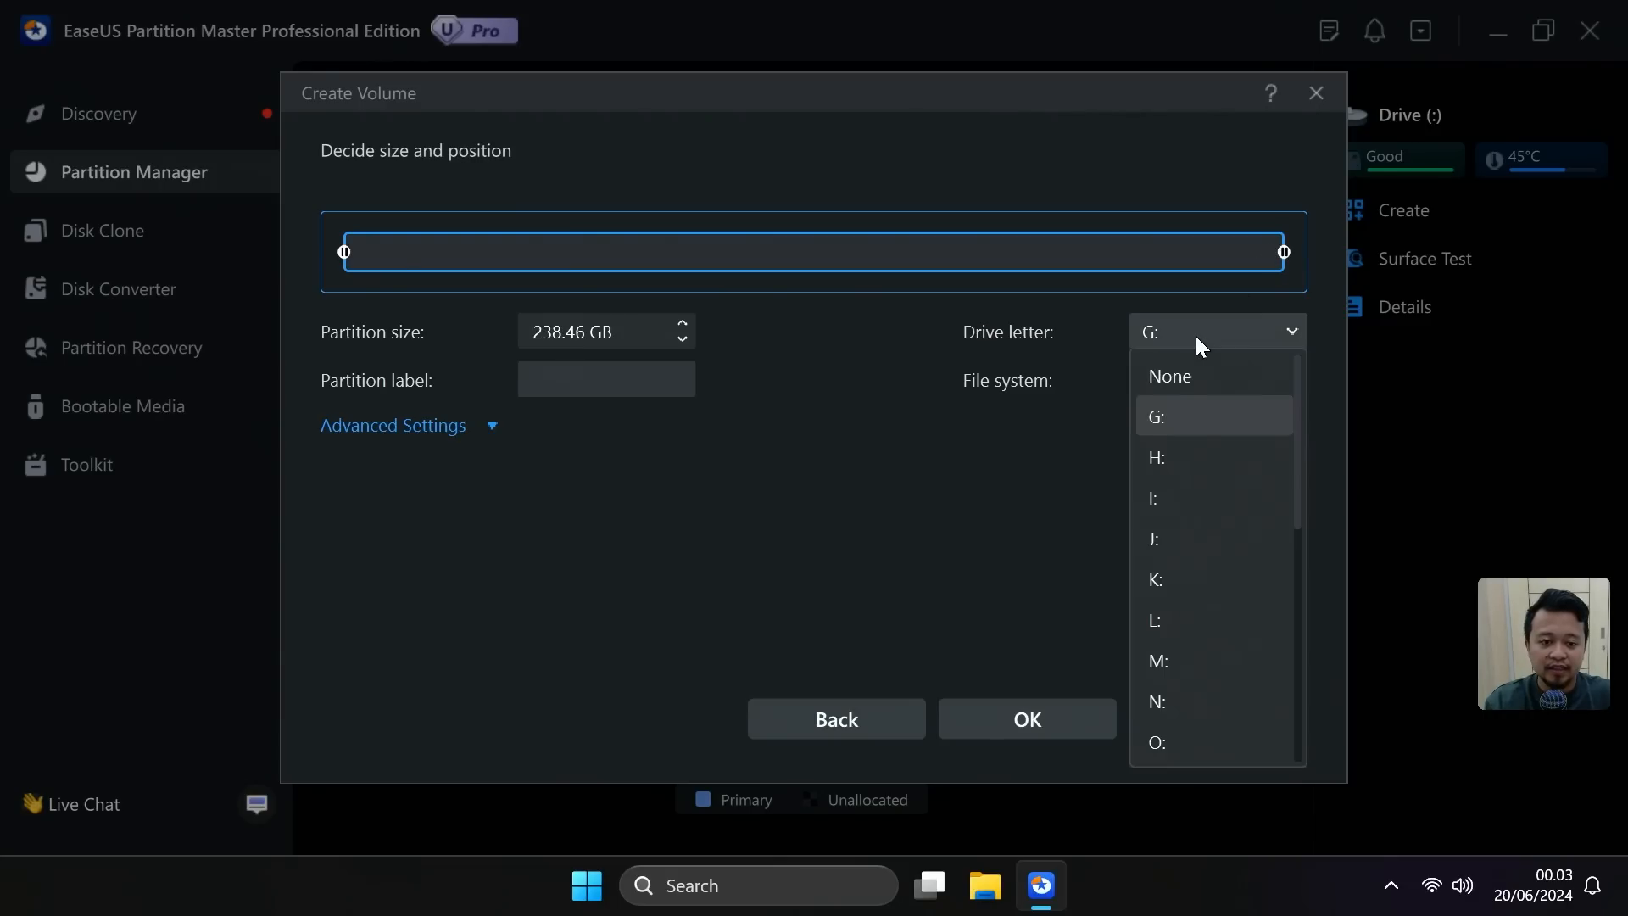
click(1187, 405)
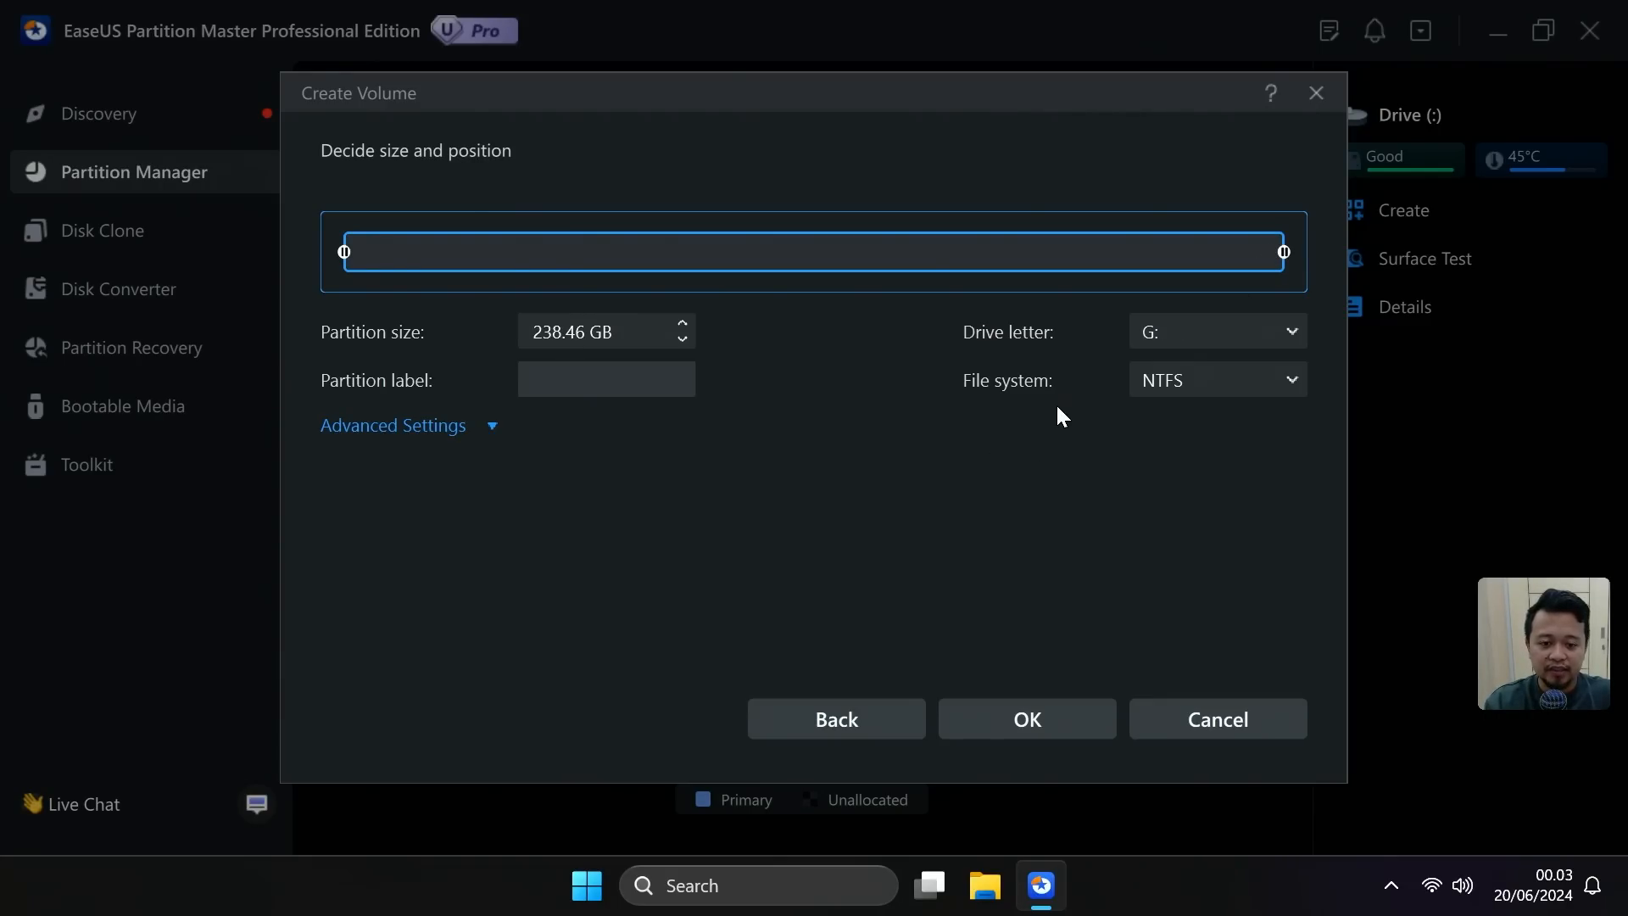
click(1035, 709)
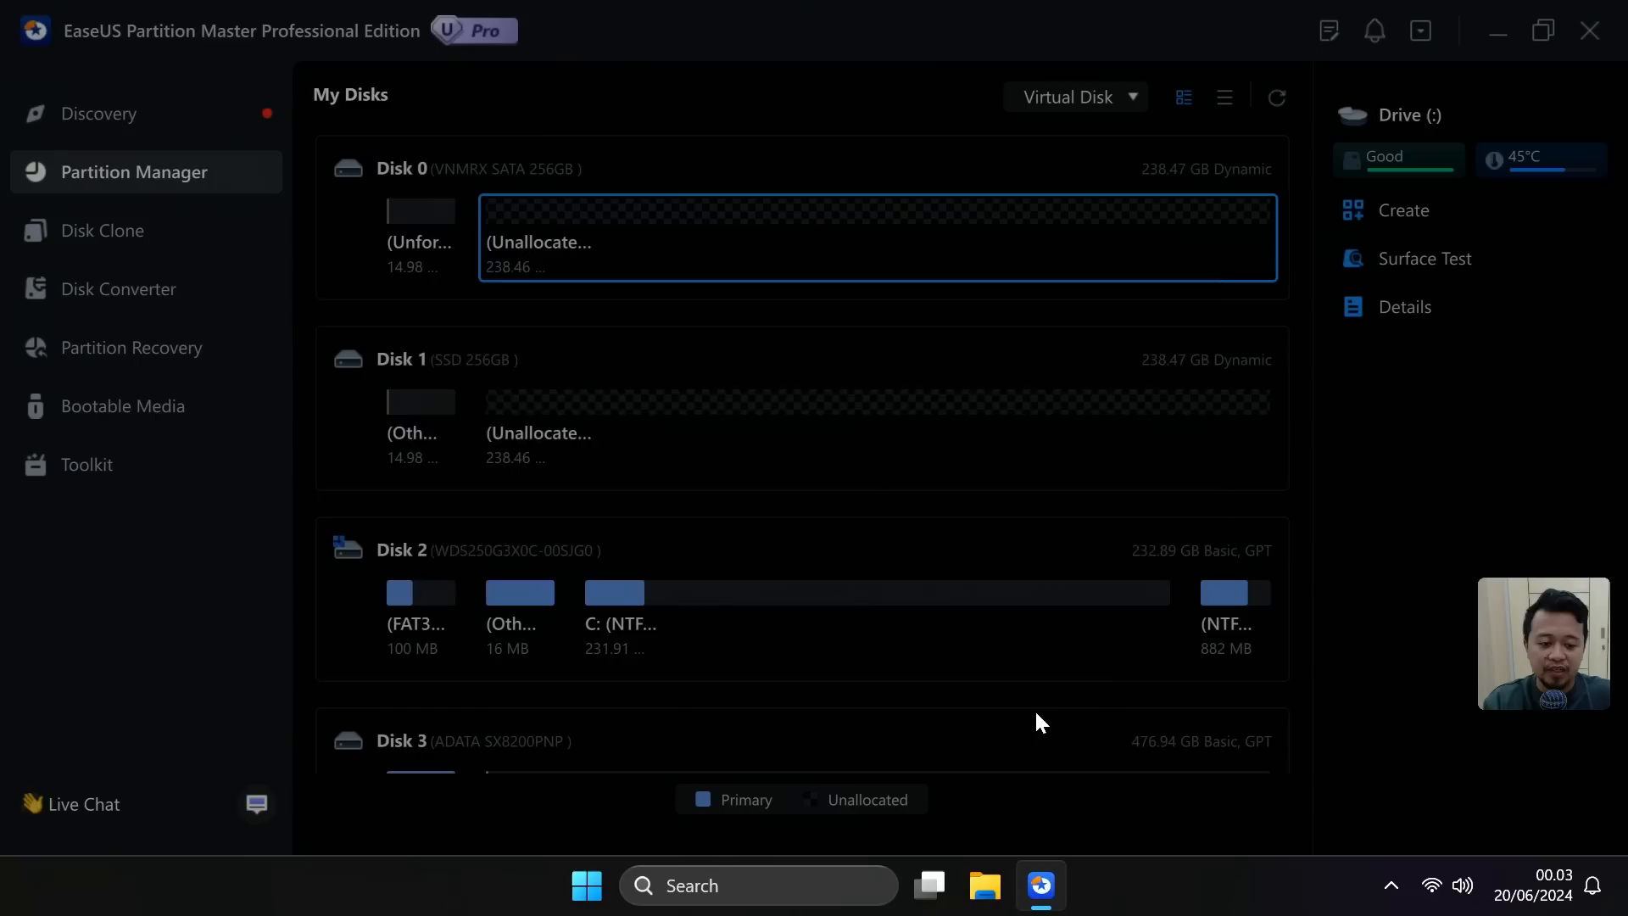
click(1133, 553)
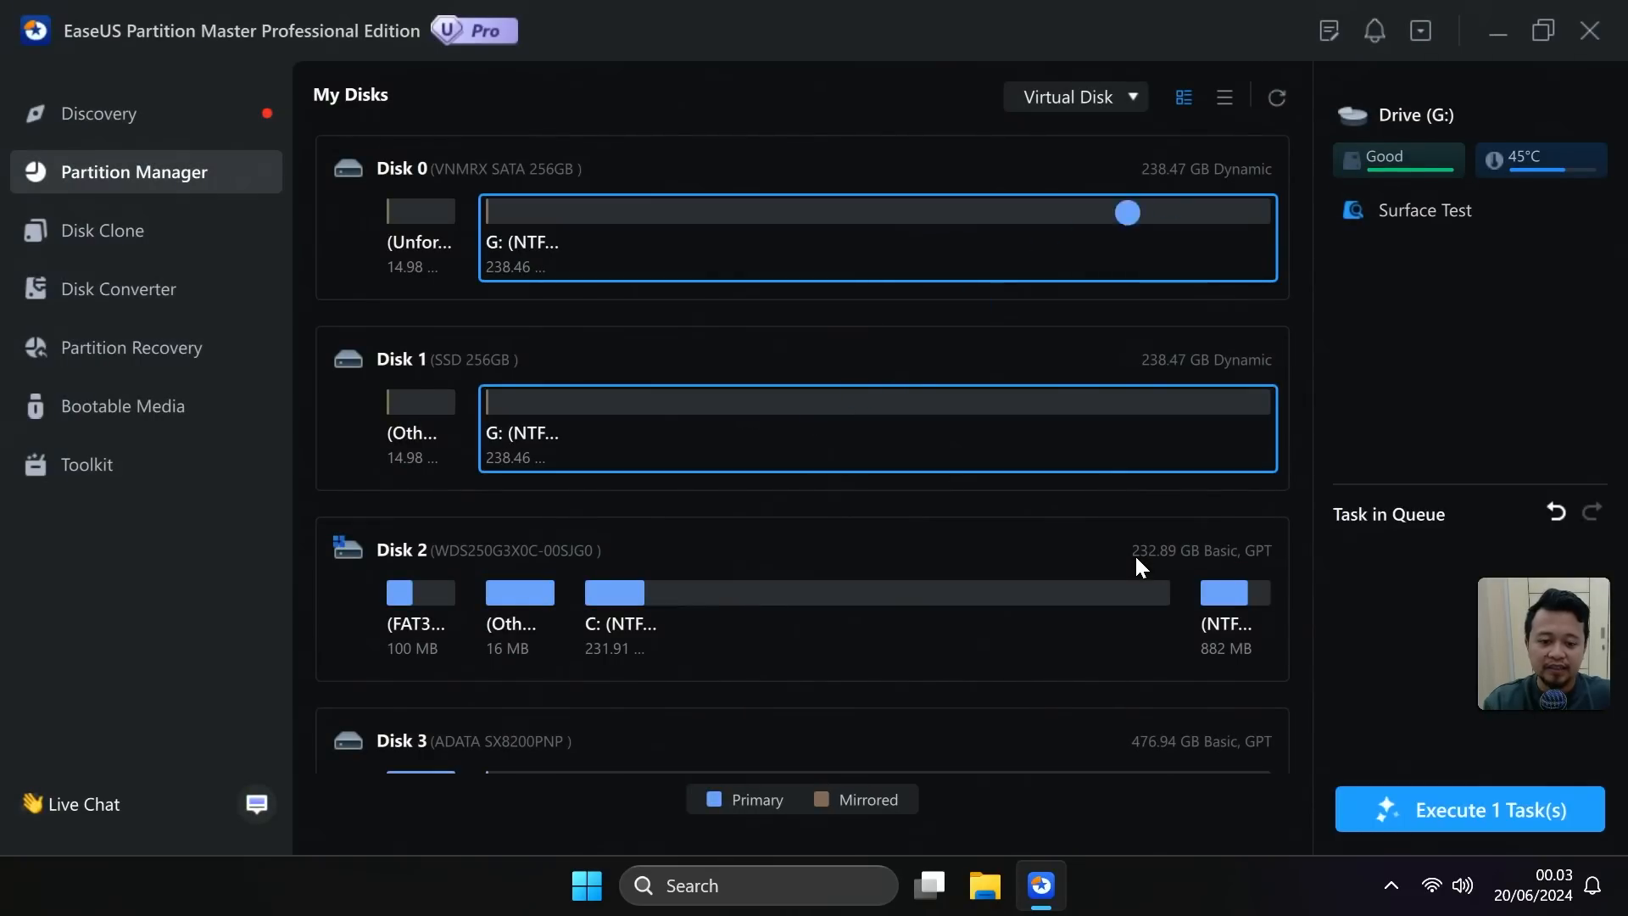
click(1453, 797)
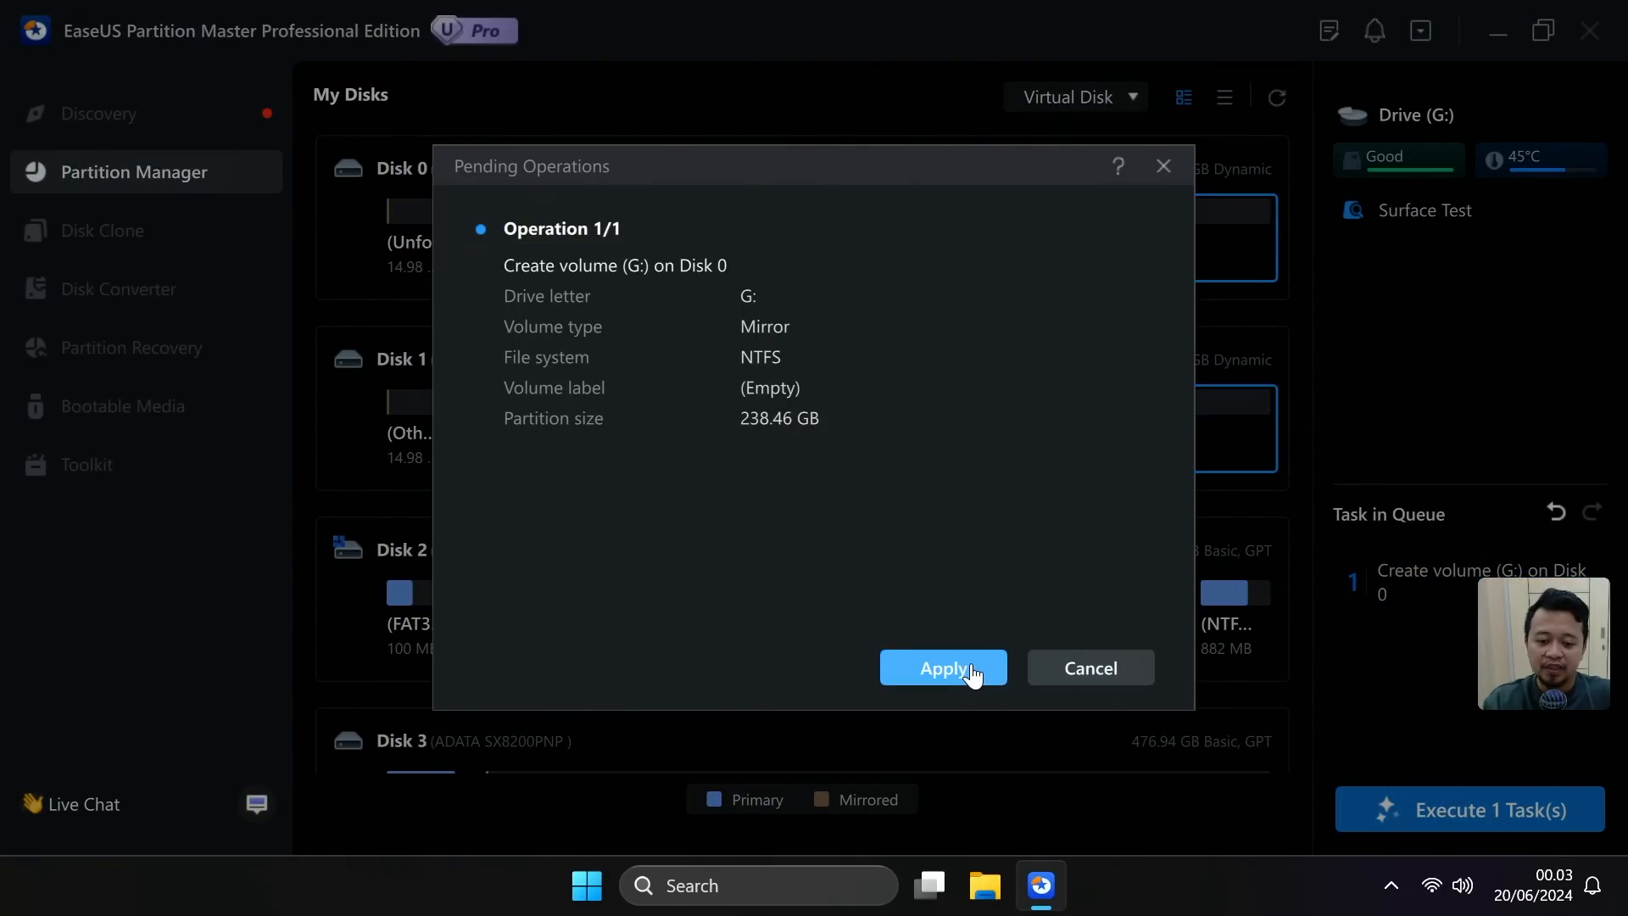
click(971, 670)
Switch to File Explorer and check the capacity of the mirrored G: drive in This PC
click(984, 885)
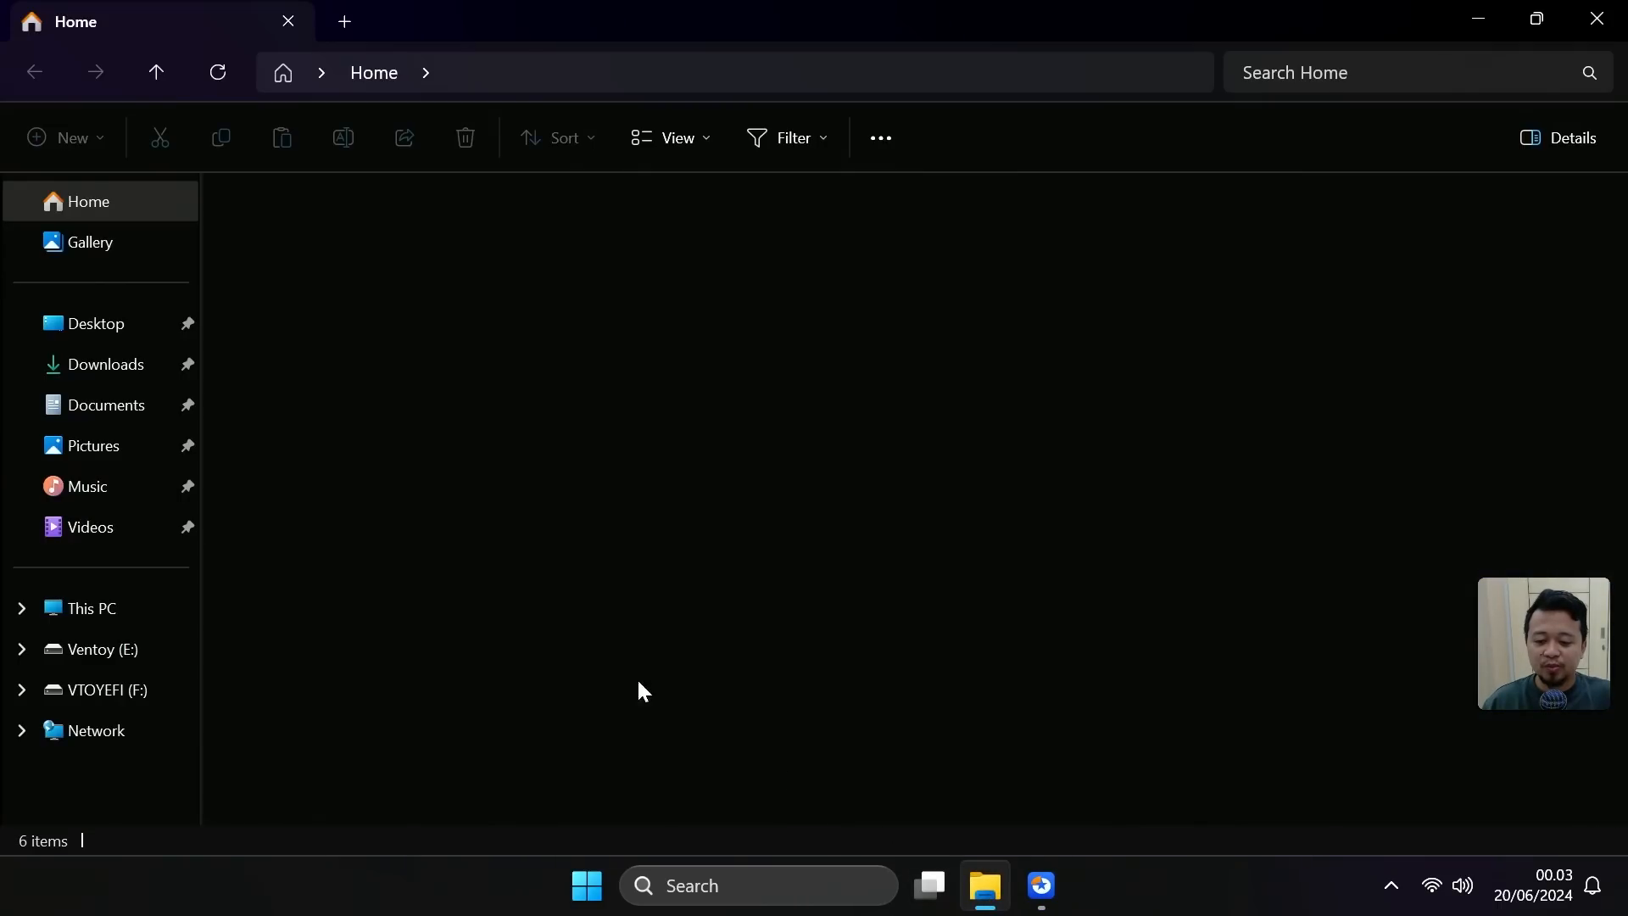
click(114, 605)
click(428, 336)
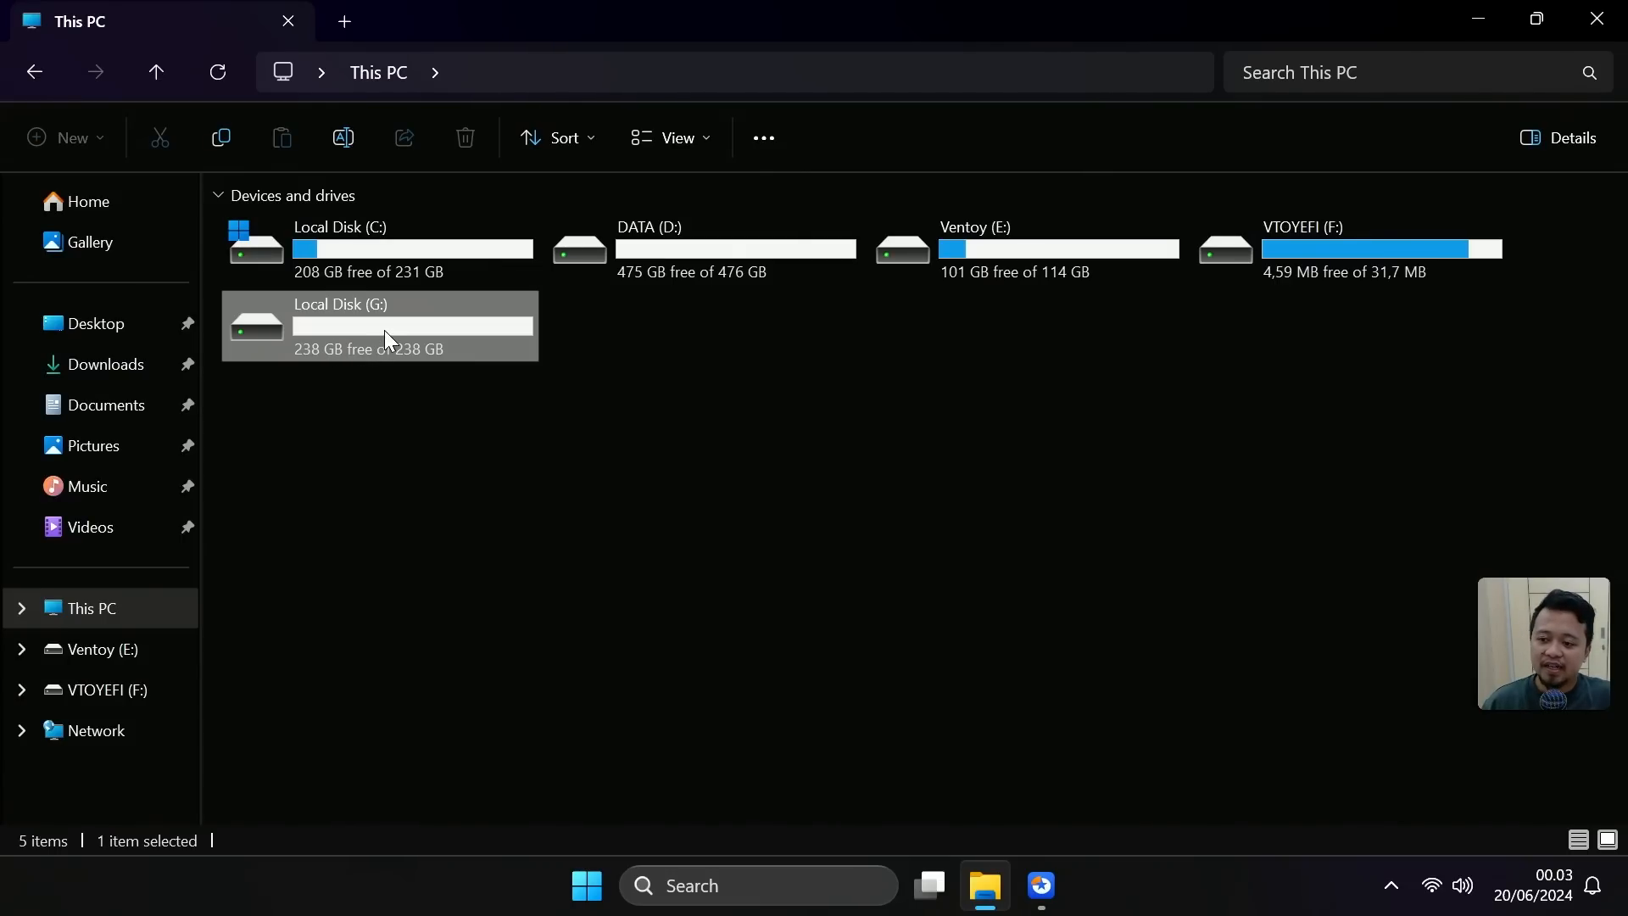
Copy Windows 10 22H2.iso from the Ventoy (E:) drive to the root of the mirrored G: drive
double_click(1102, 251)
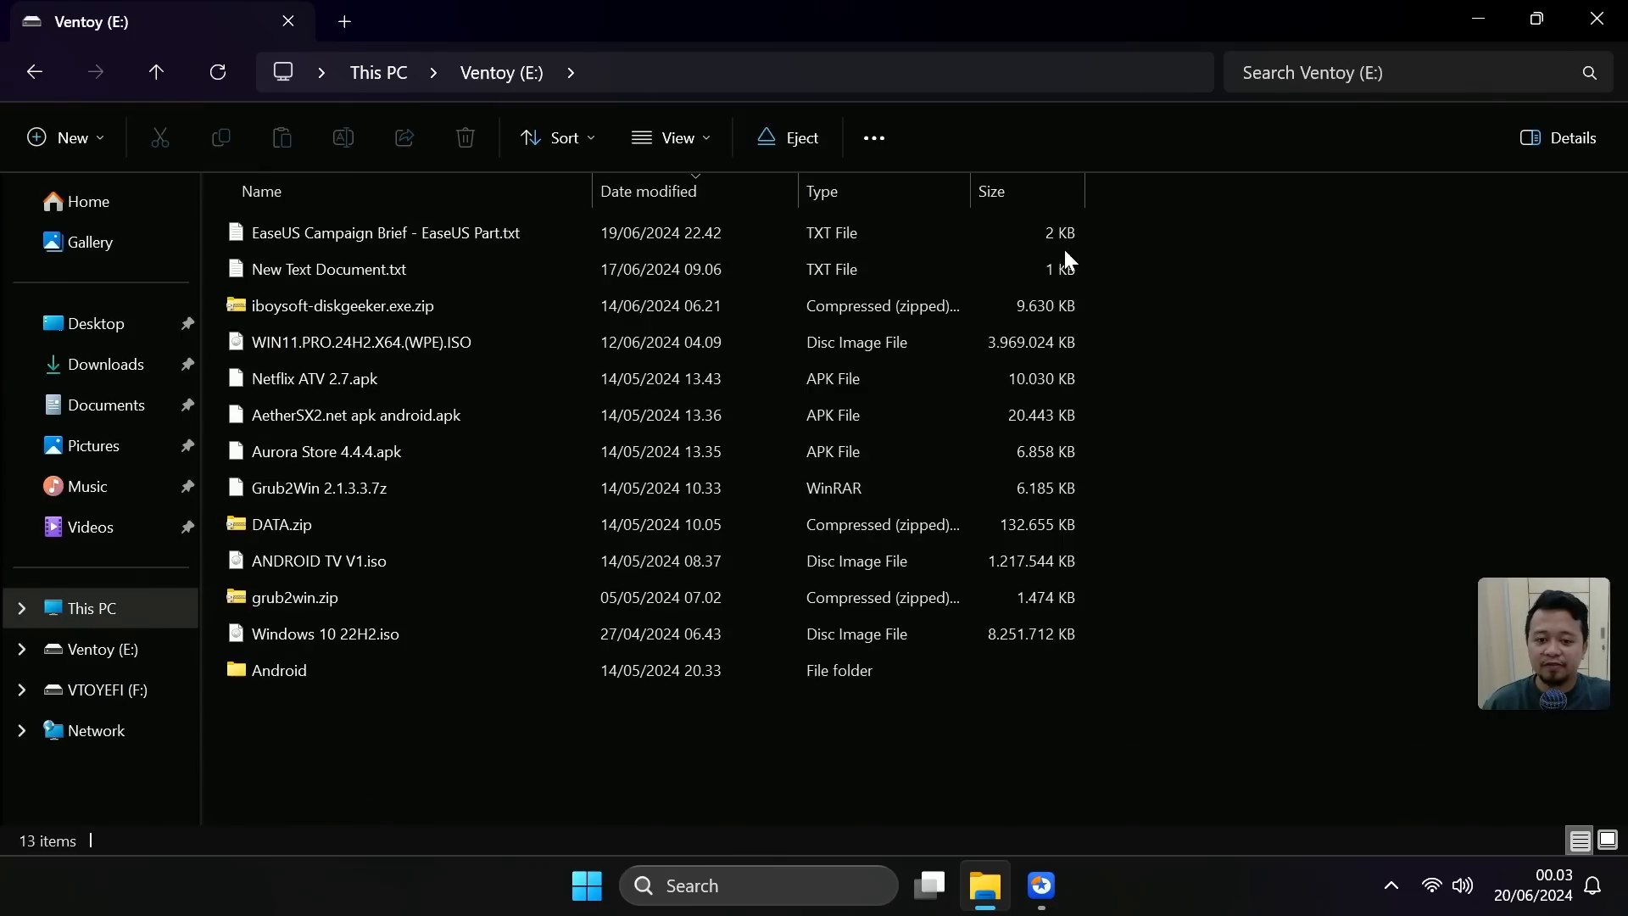
click(350, 624)
right_click(349, 624)
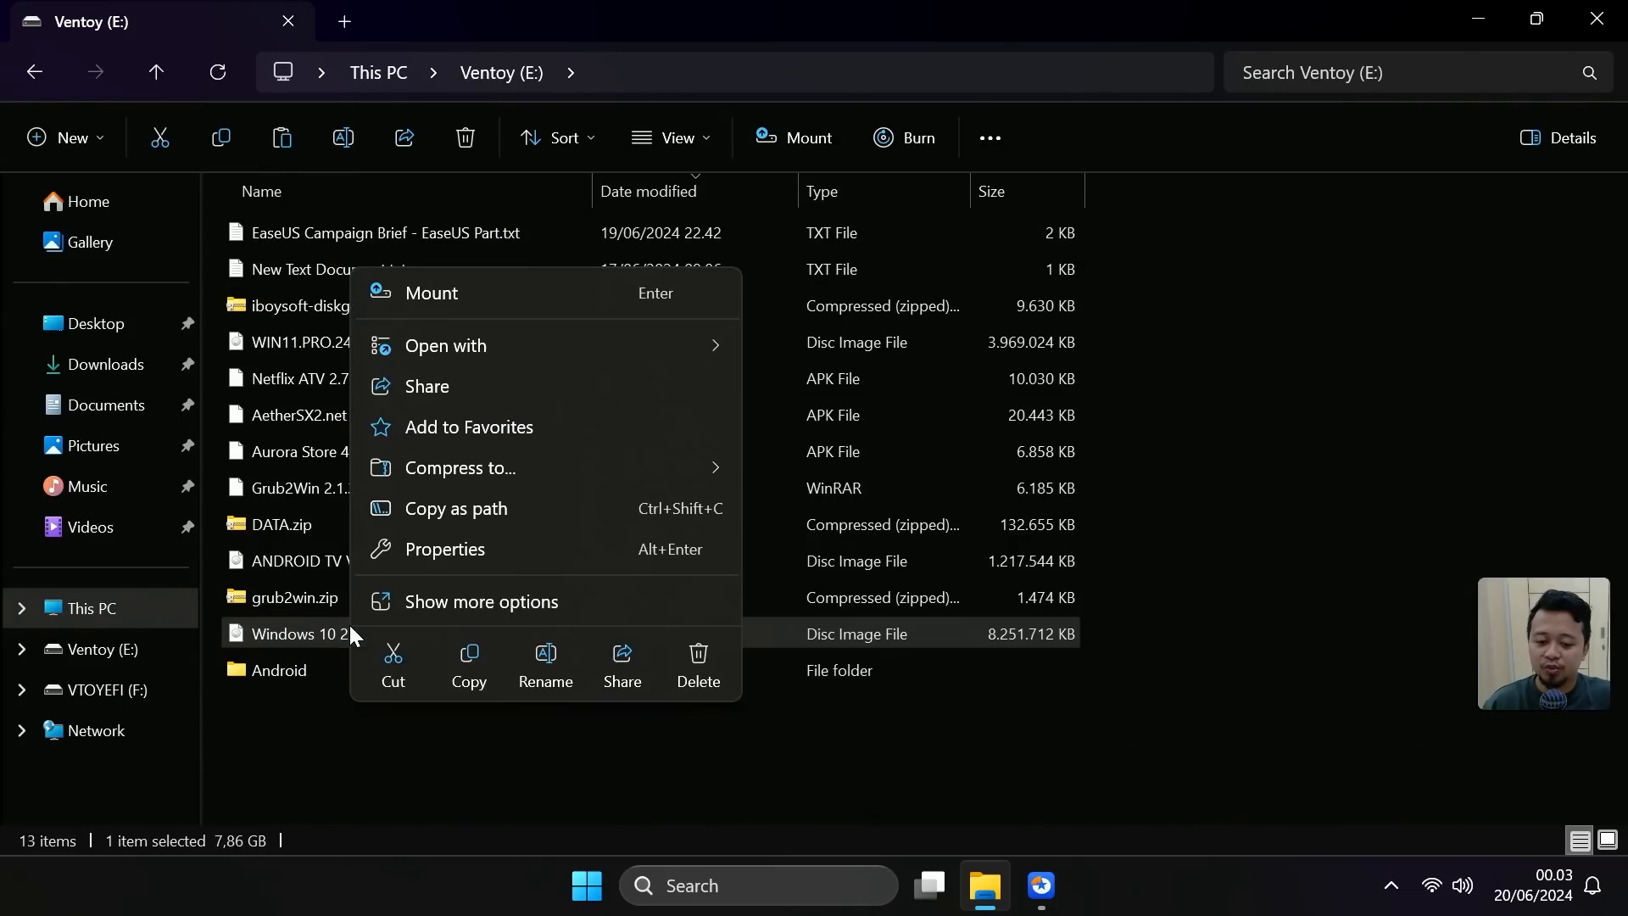
click(470, 661)
click(119, 607)
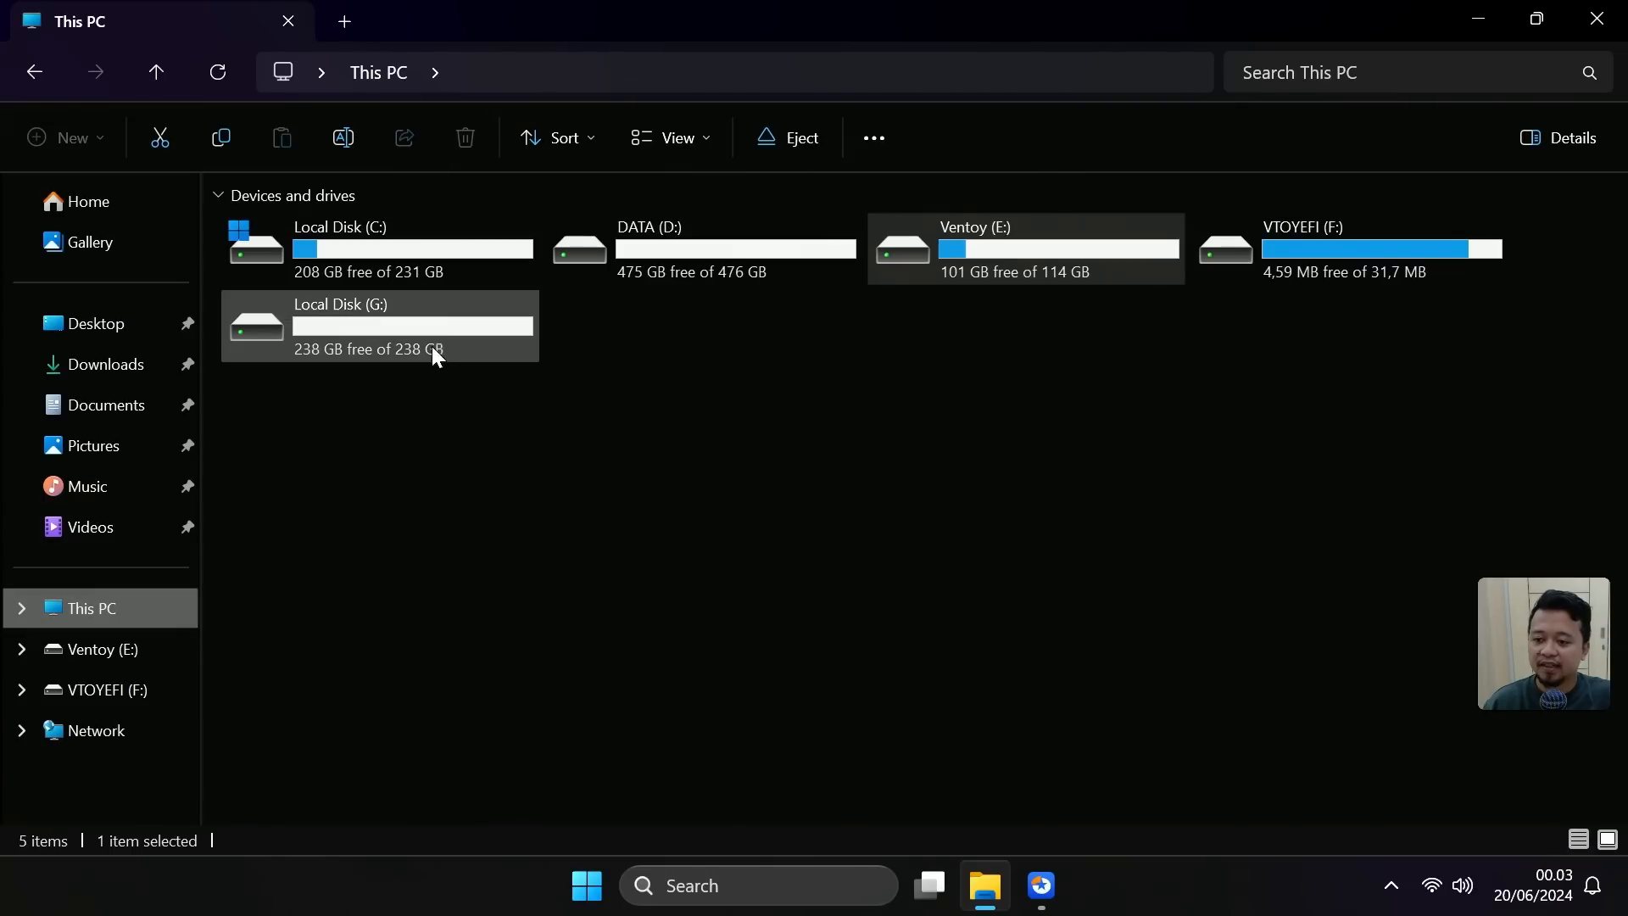
double_click(437, 343)
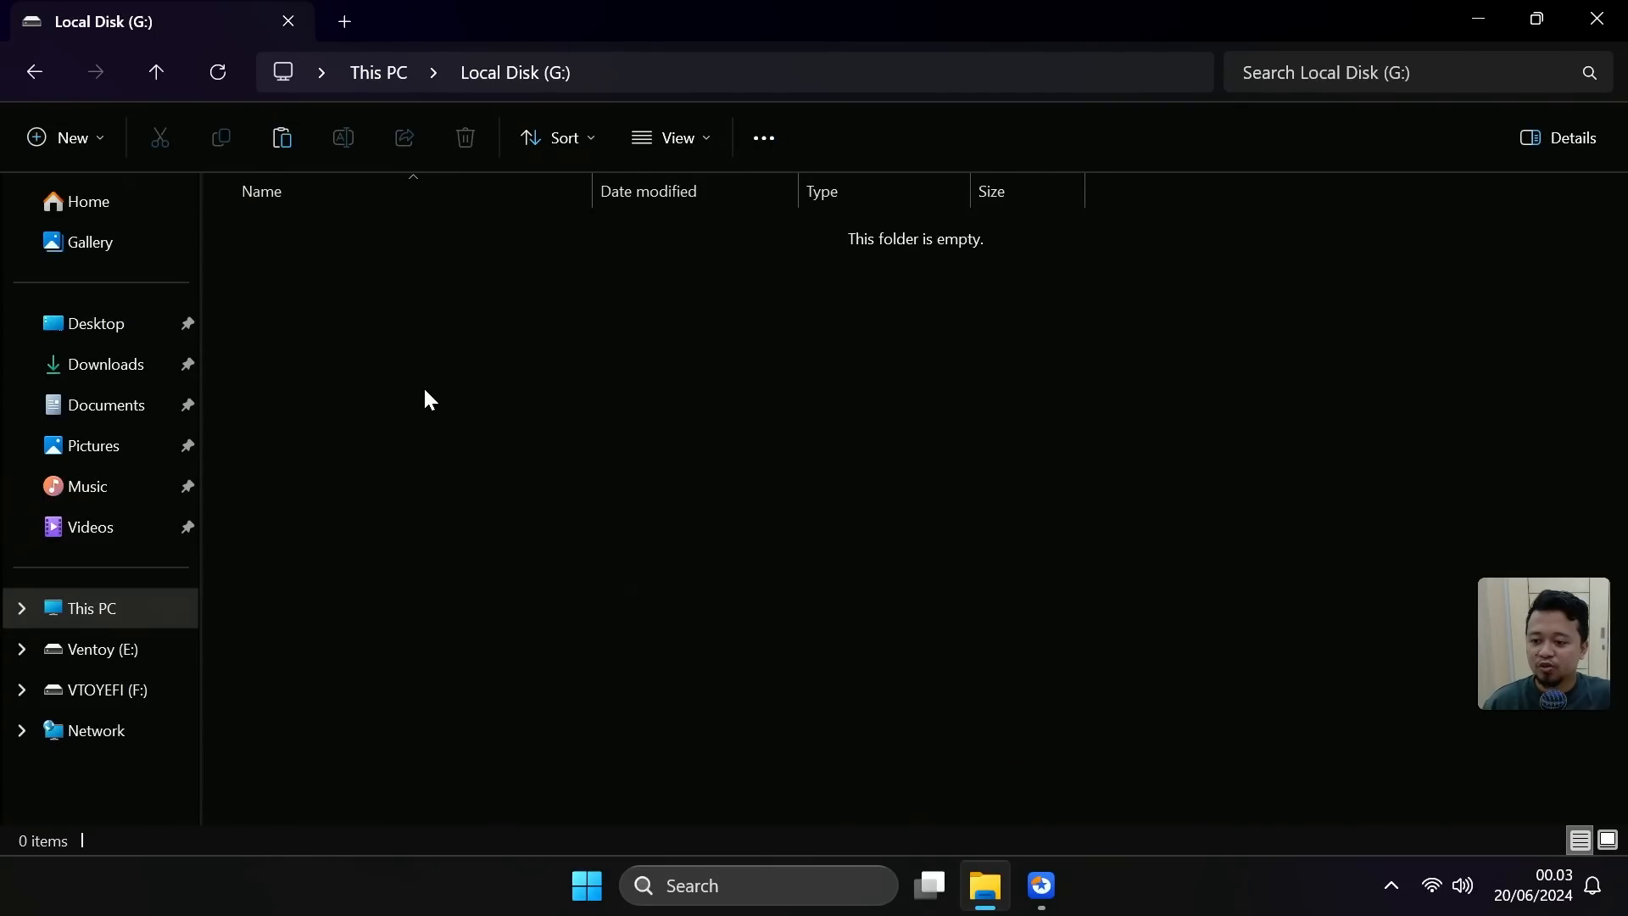
right_click(425, 390)
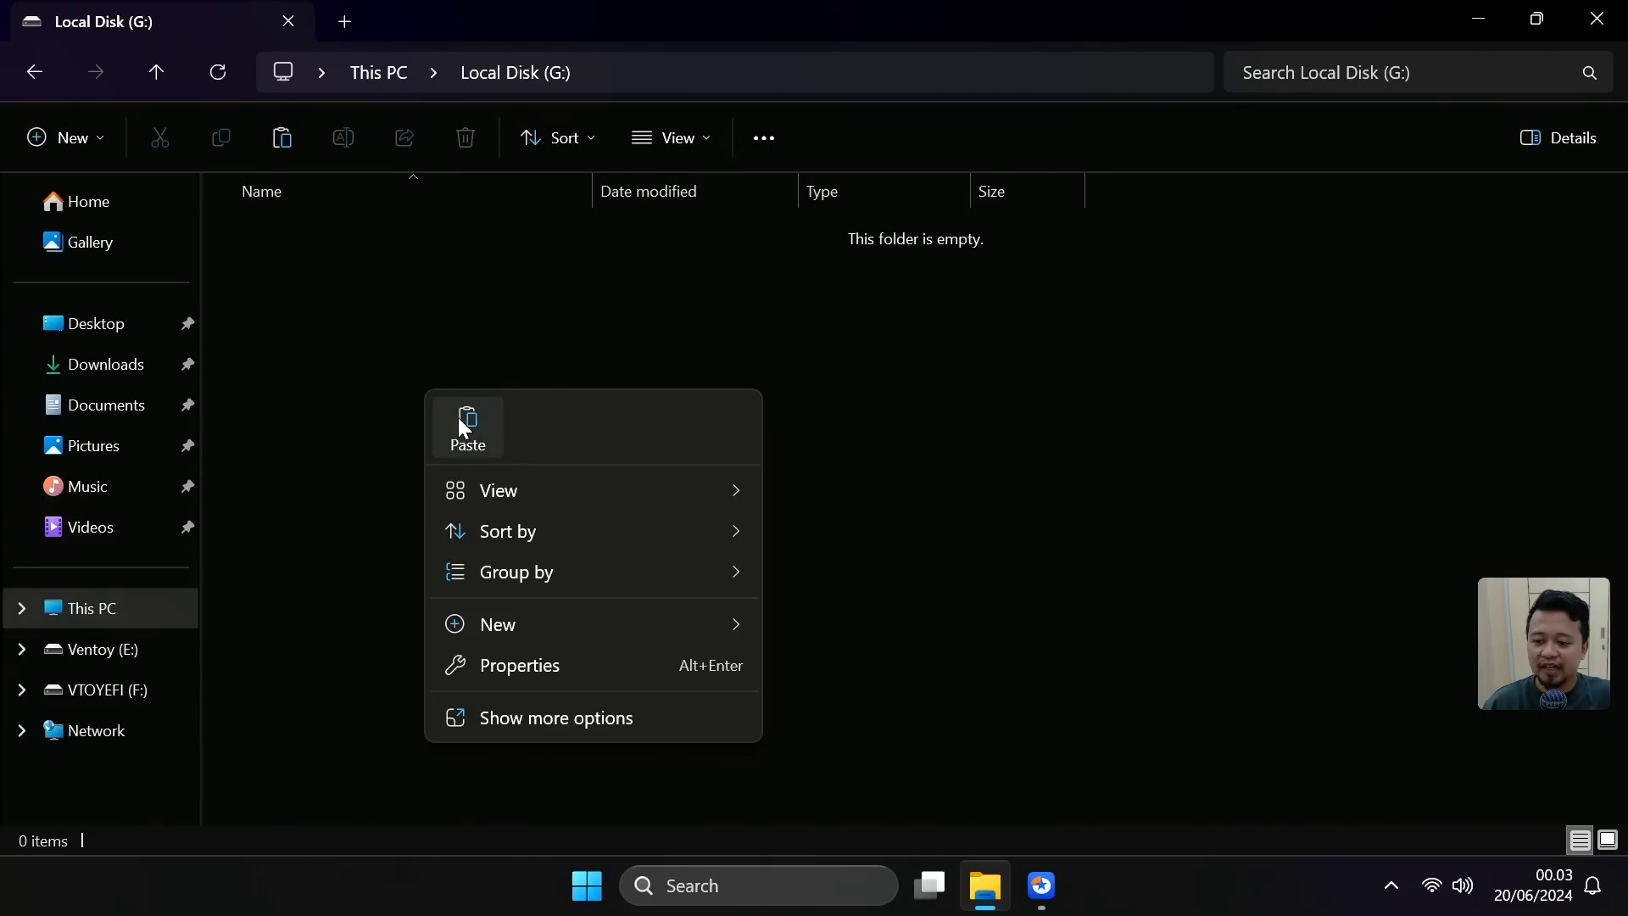
click(462, 417)
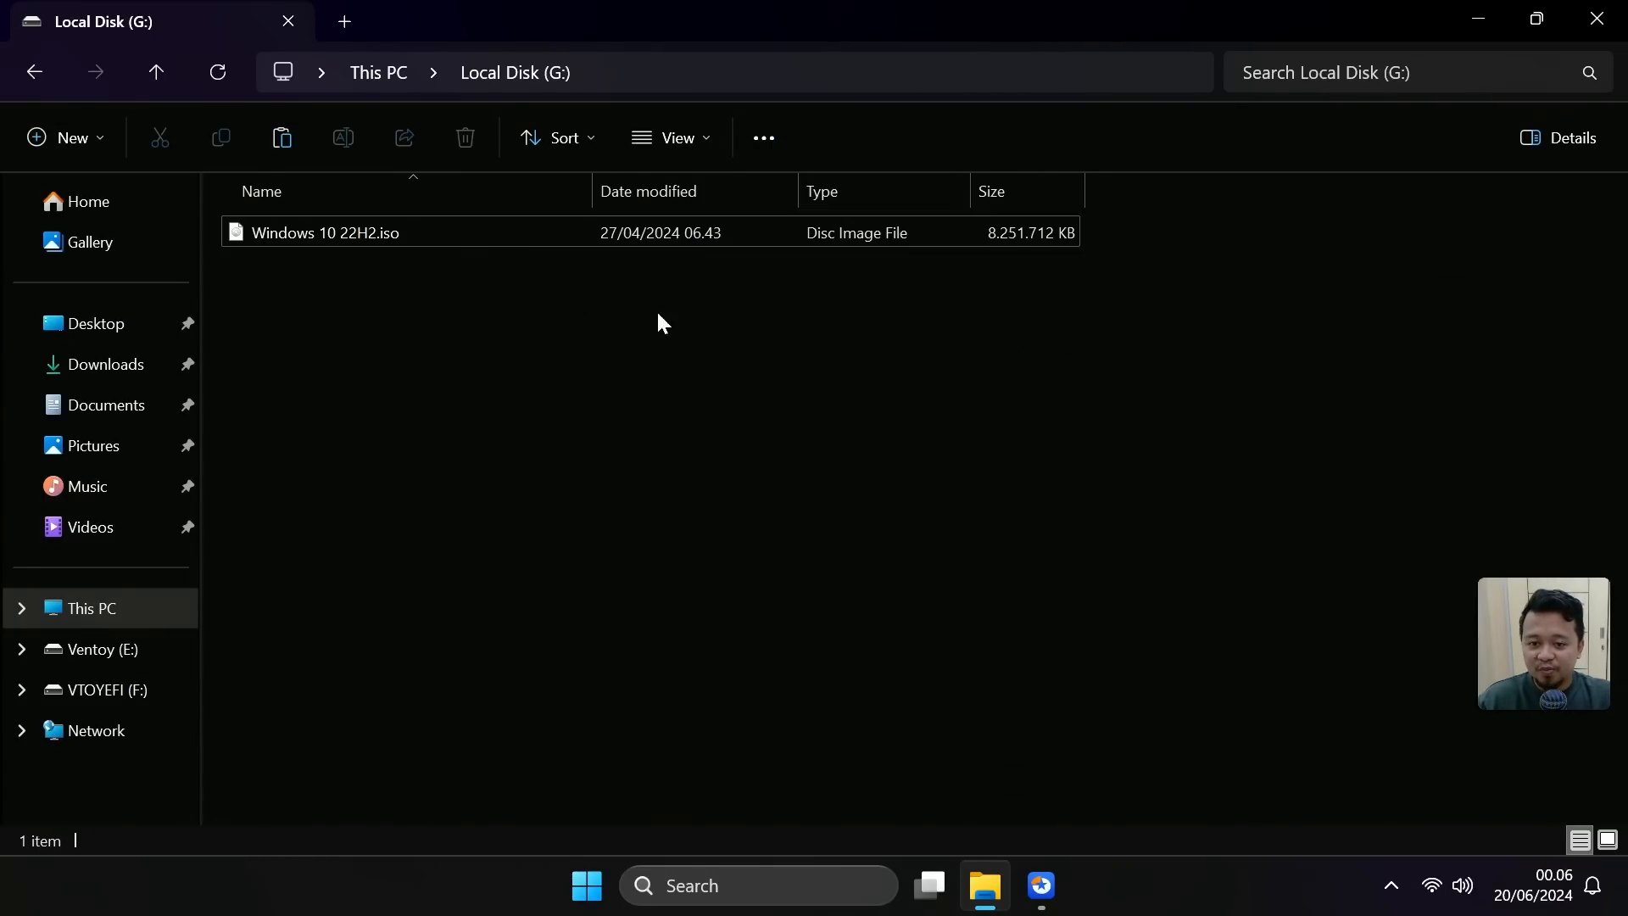
Switch to EaseUS Partition Master and examine how the mirrored G: volume is laid out on Disk 0 and Disk 1
click(1479, 19)
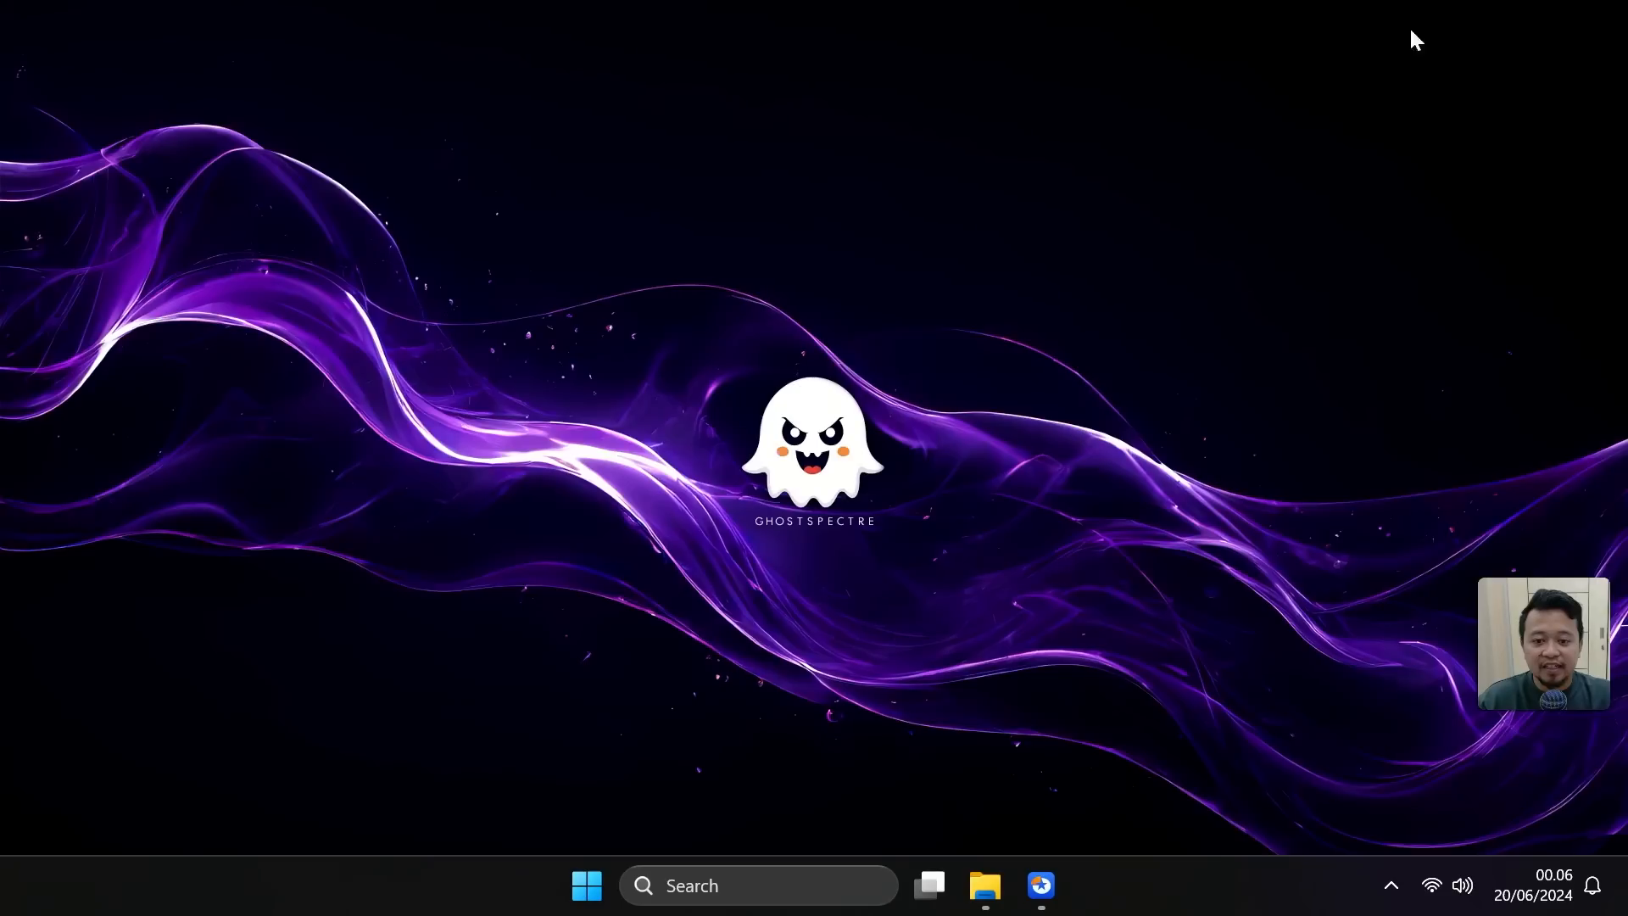
click(1044, 885)
click(640, 202)
click(640, 204)
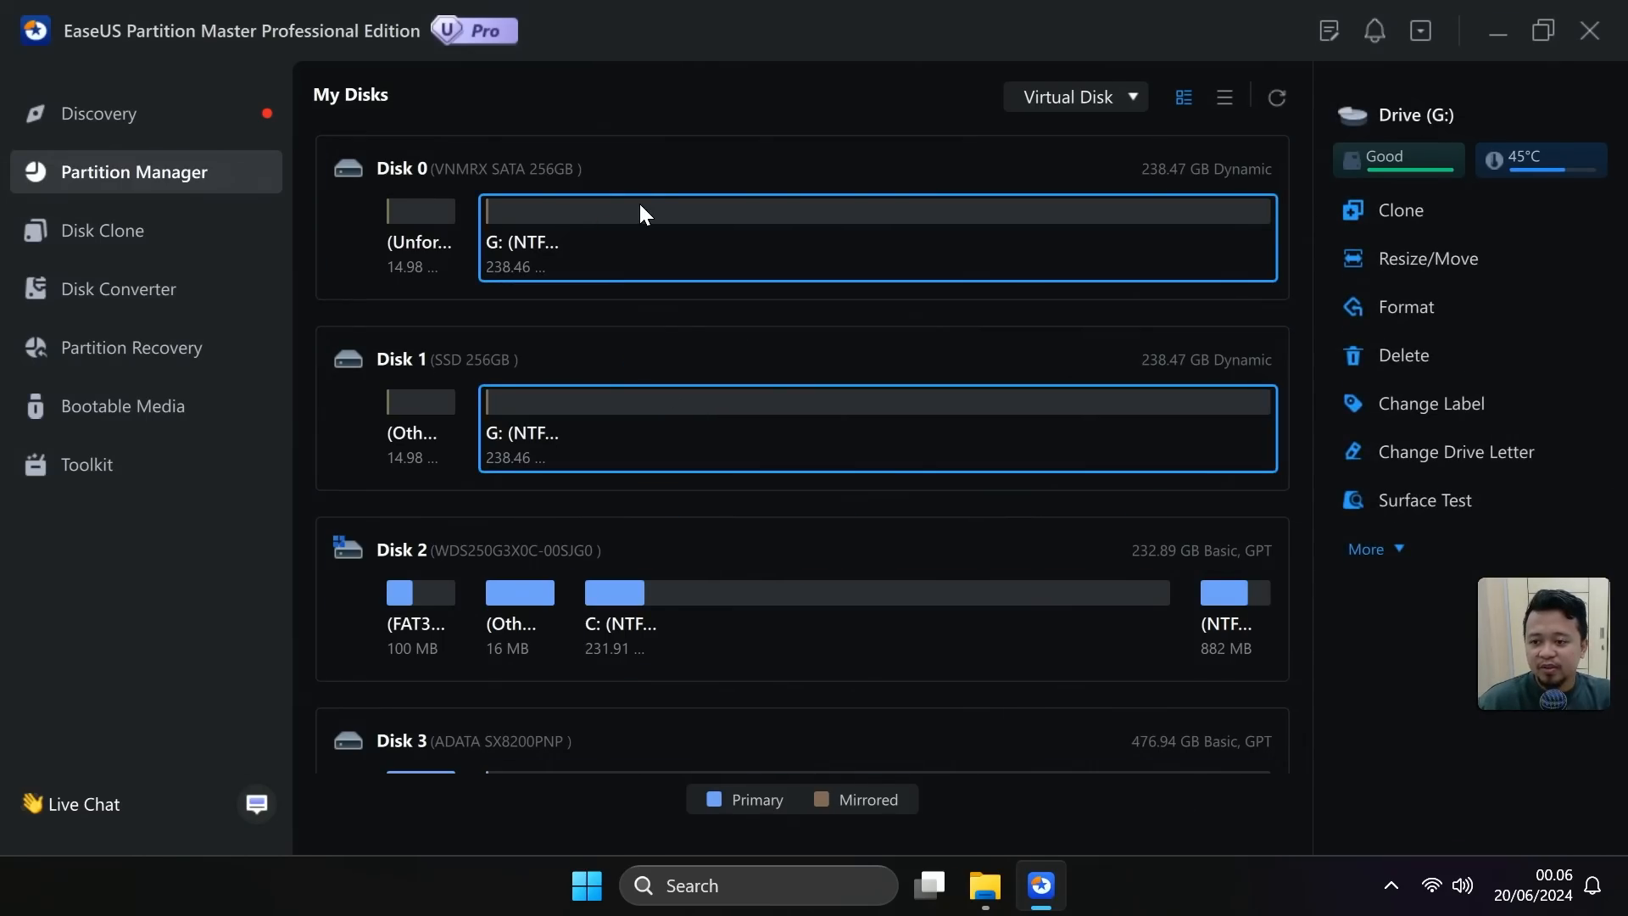
click(411, 178)
click(429, 392)
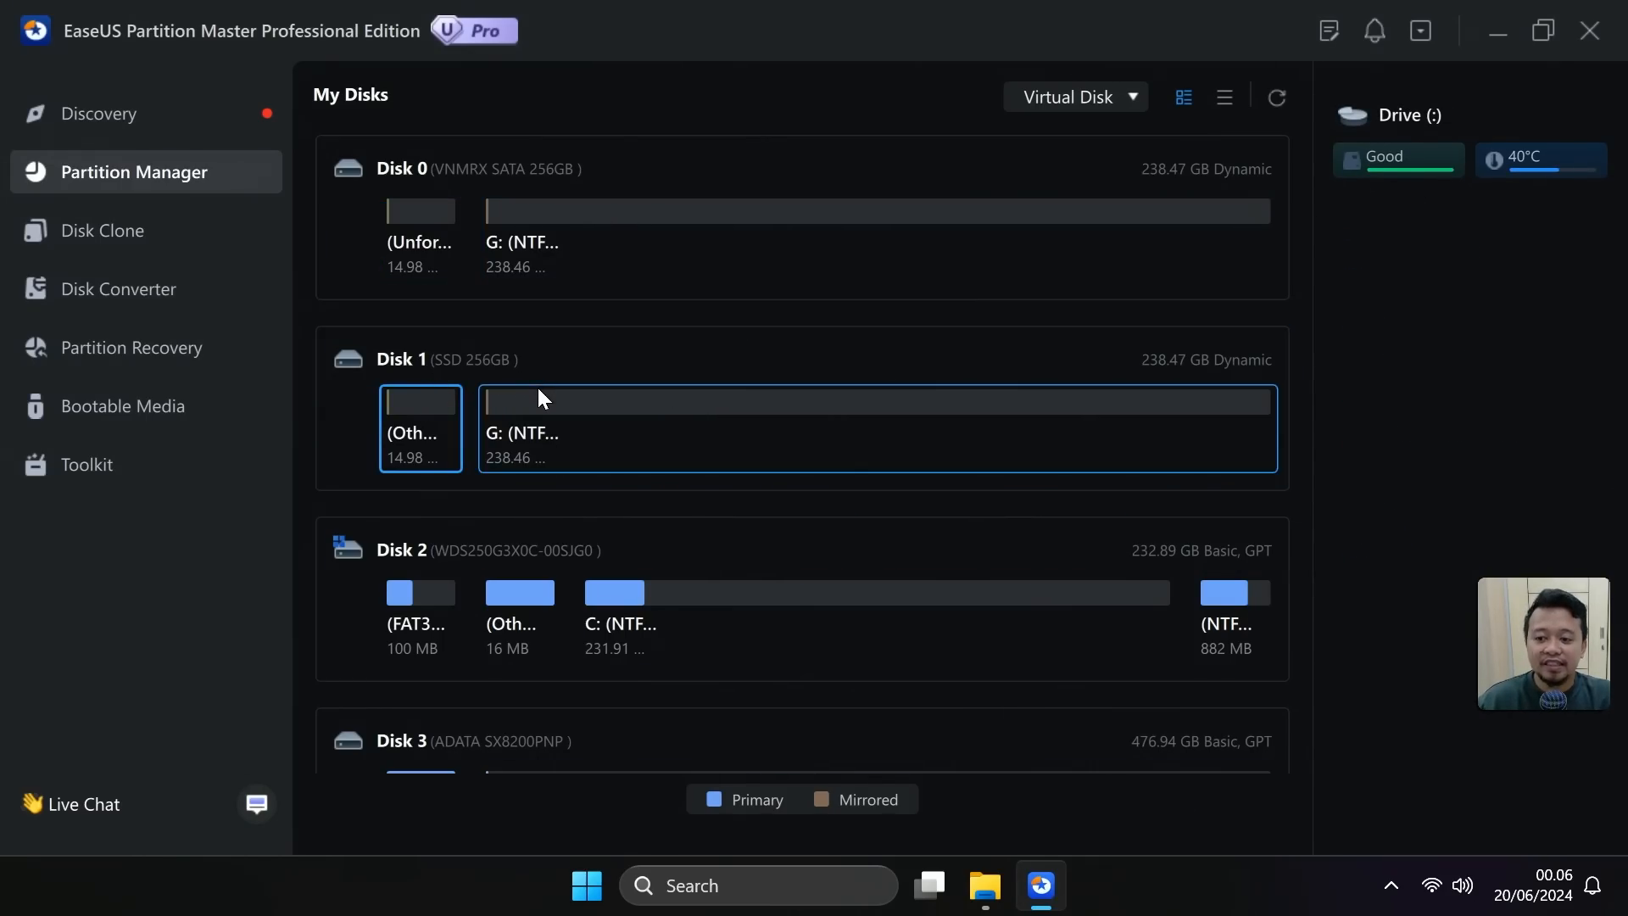
click(497, 229)
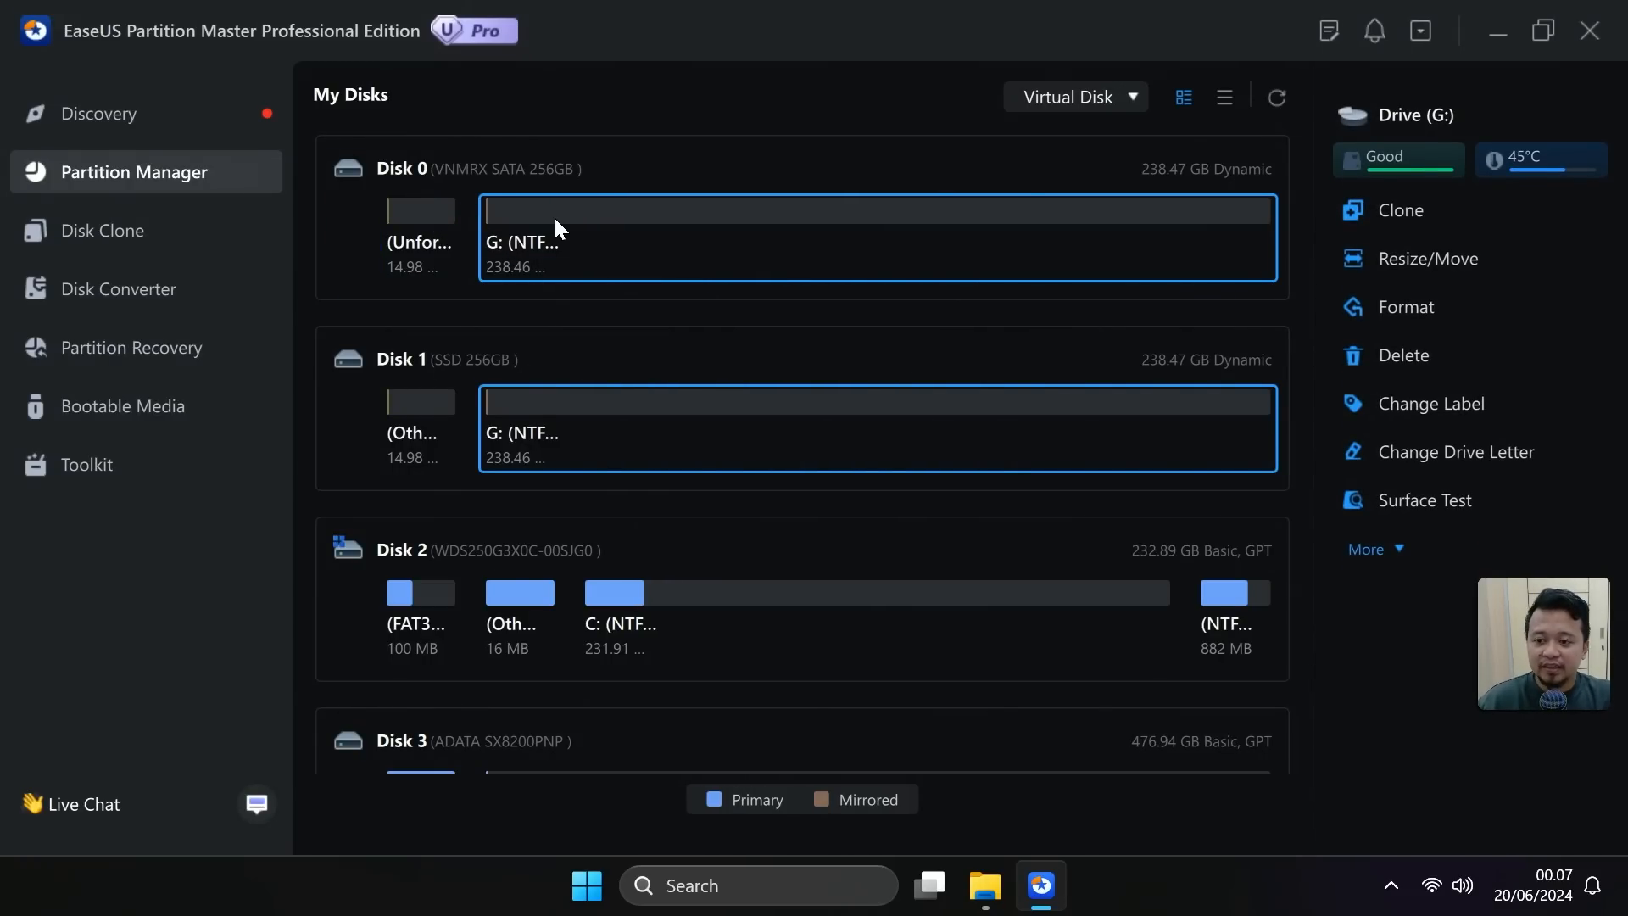
click(454, 169)
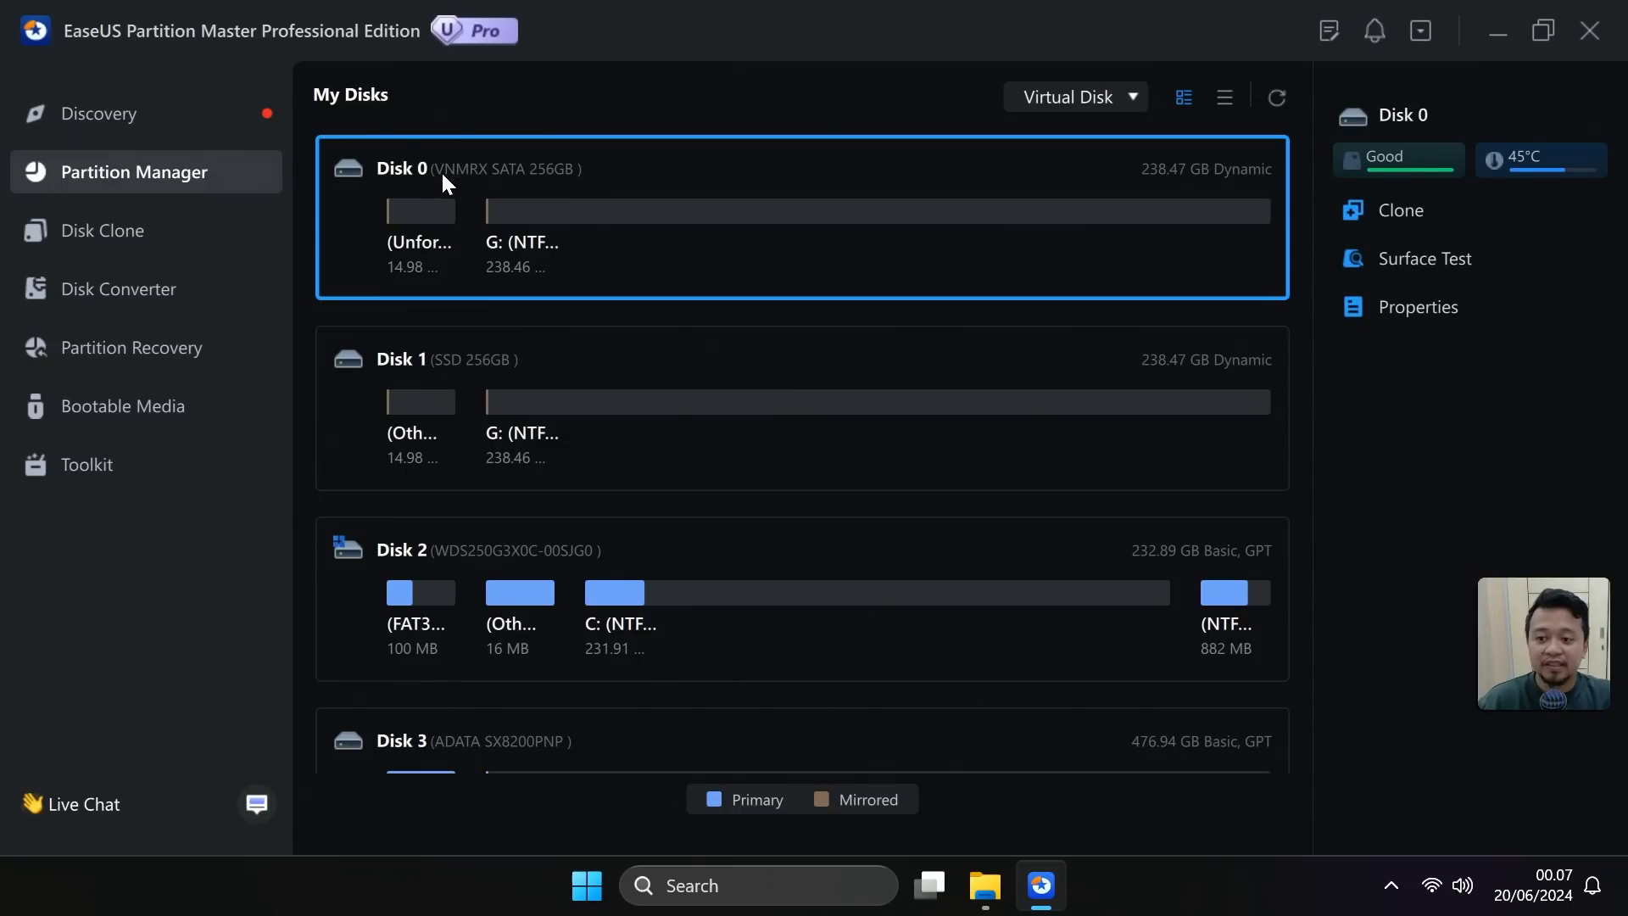
click(582, 370)
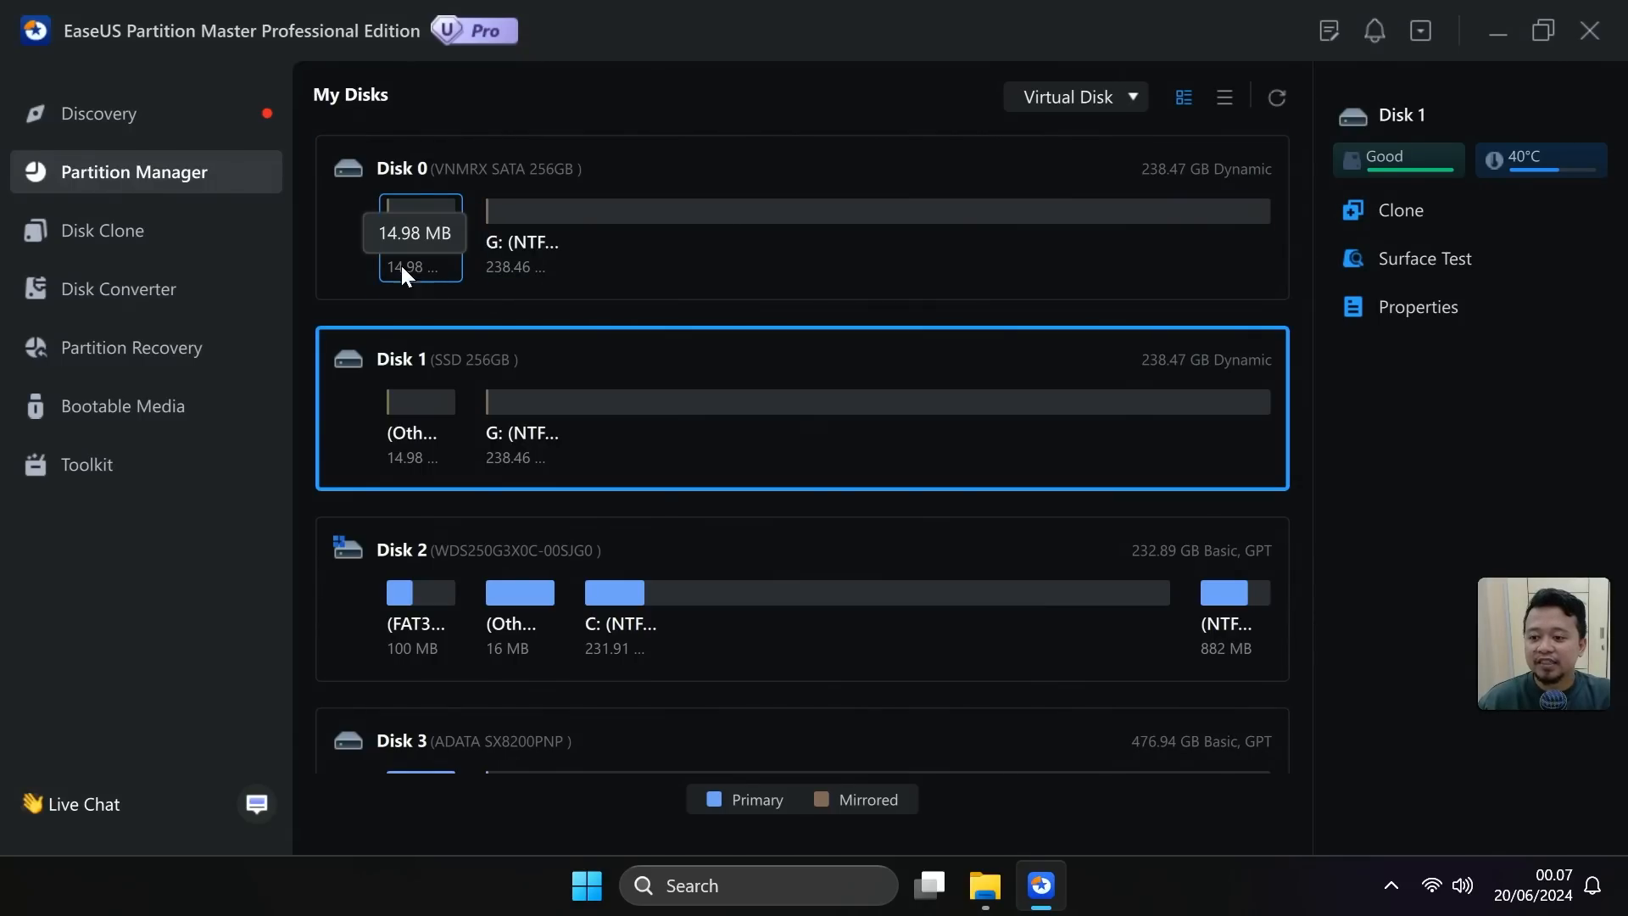
click(443, 167)
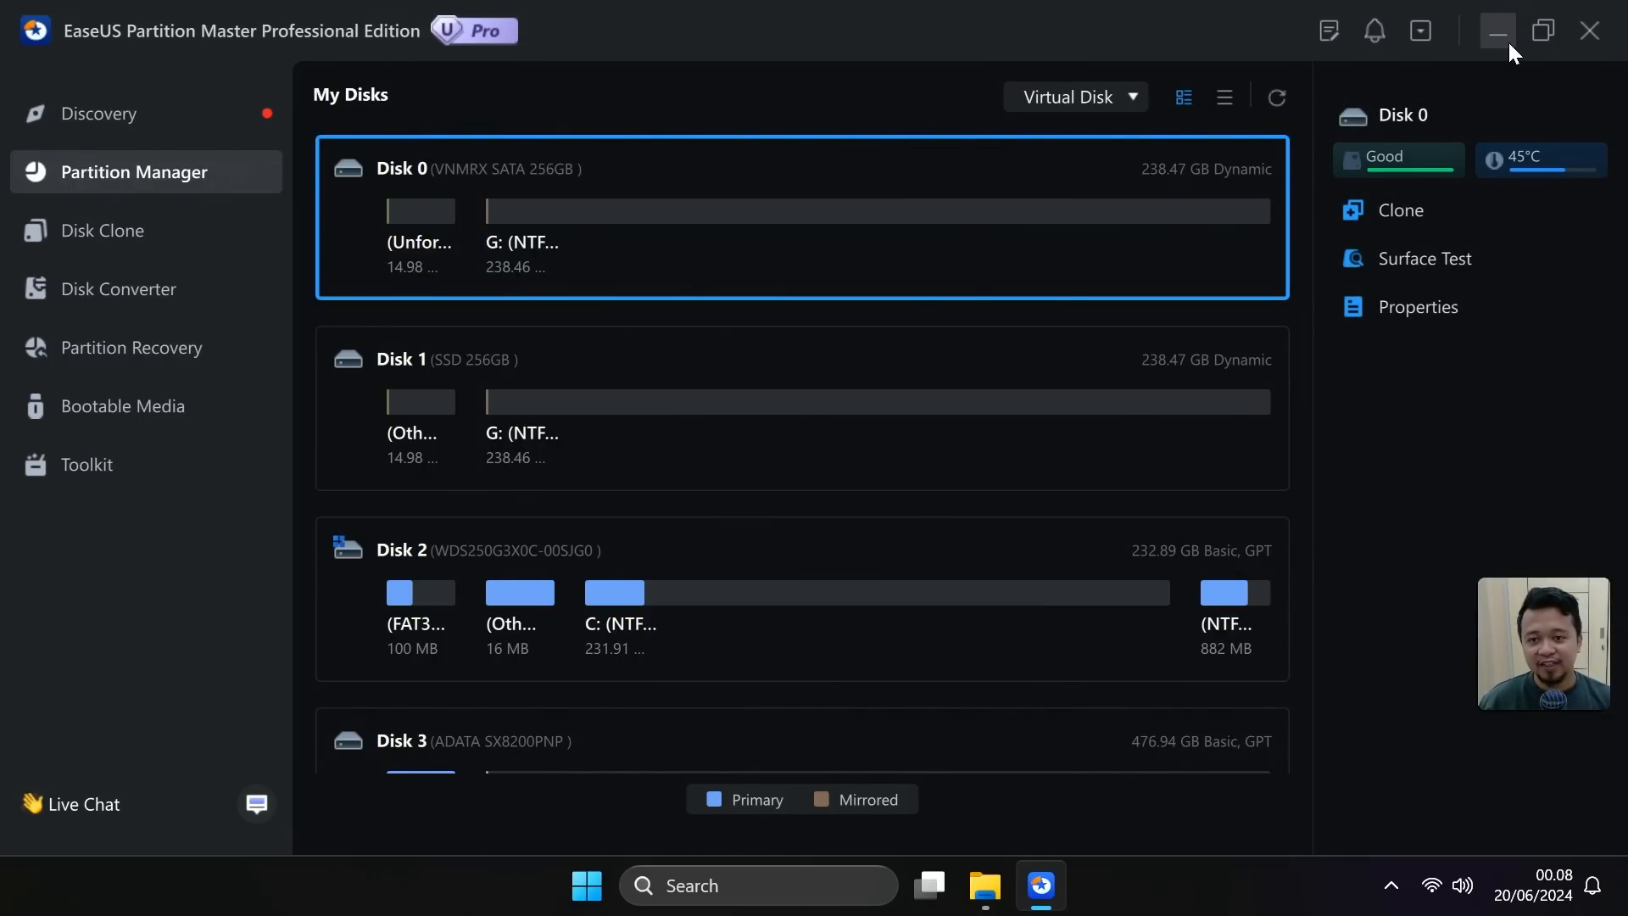